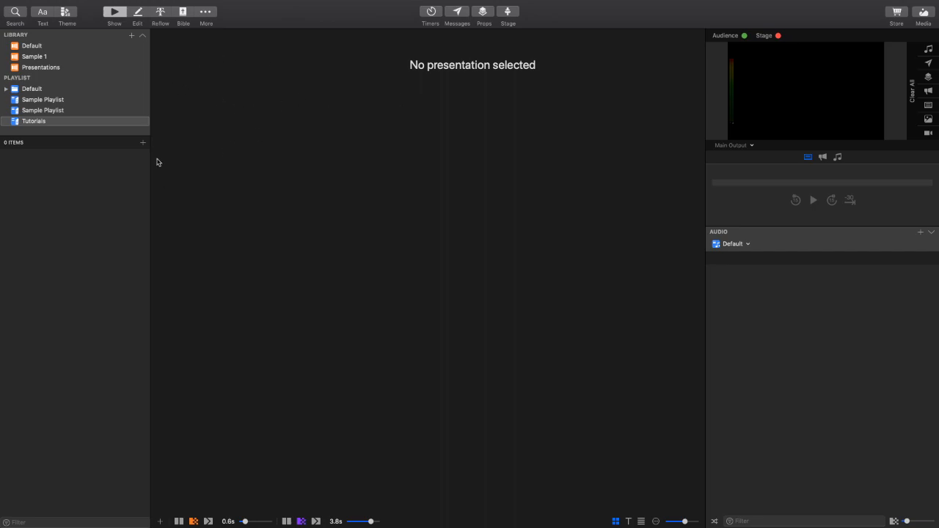
- Set the media transition to Cut, look through the Sample 1 and Presentations libraries, and select the Default library
click(288, 522)
click(35, 47)
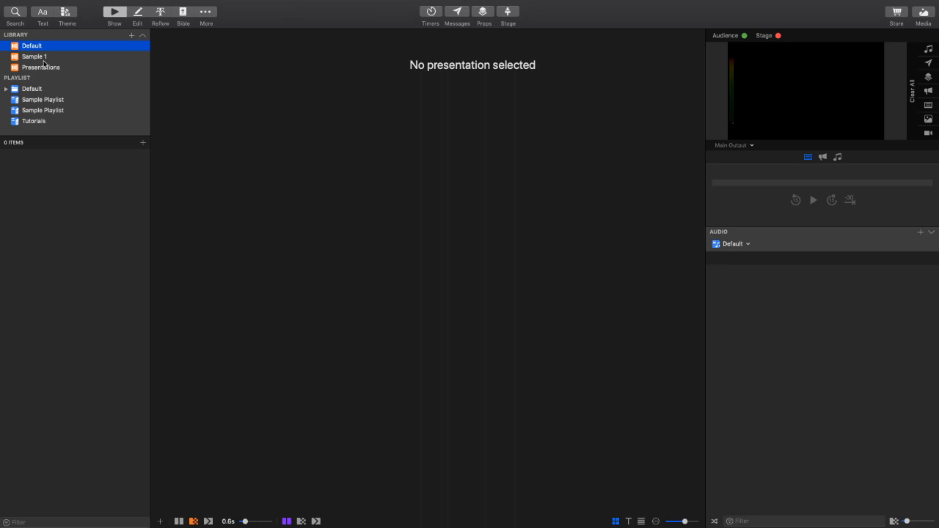
click(33, 58)
click(41, 68)
click(32, 58)
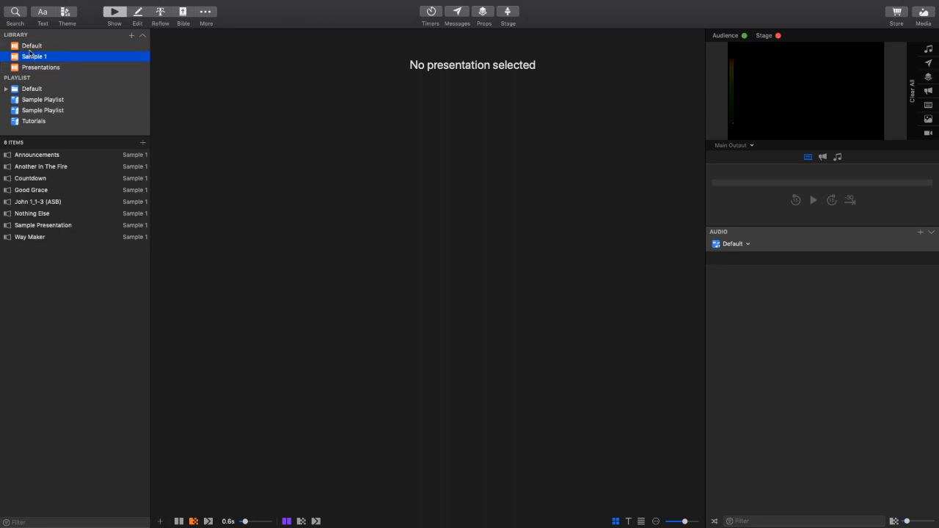
click(30, 45)
- Search SongSelect for the song "Holy Water"
click(15, 15)
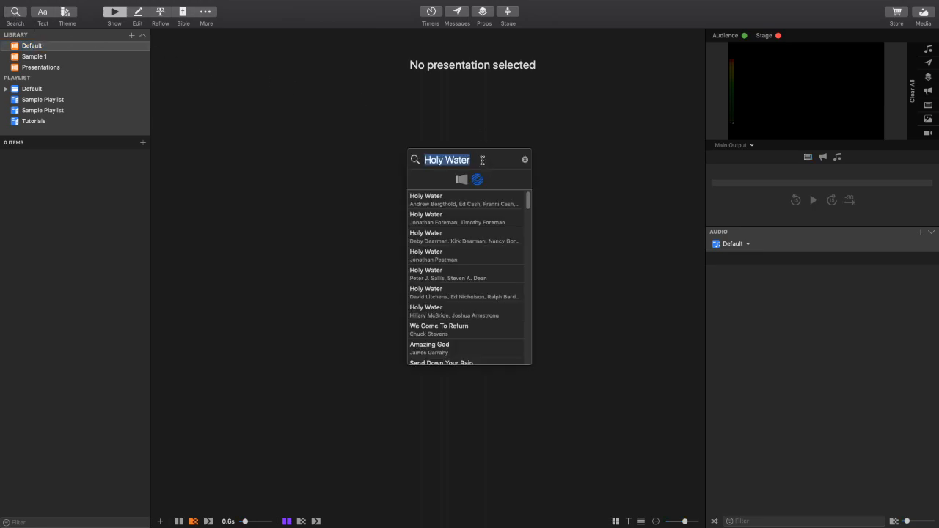
key(BackSpace)
text(H)
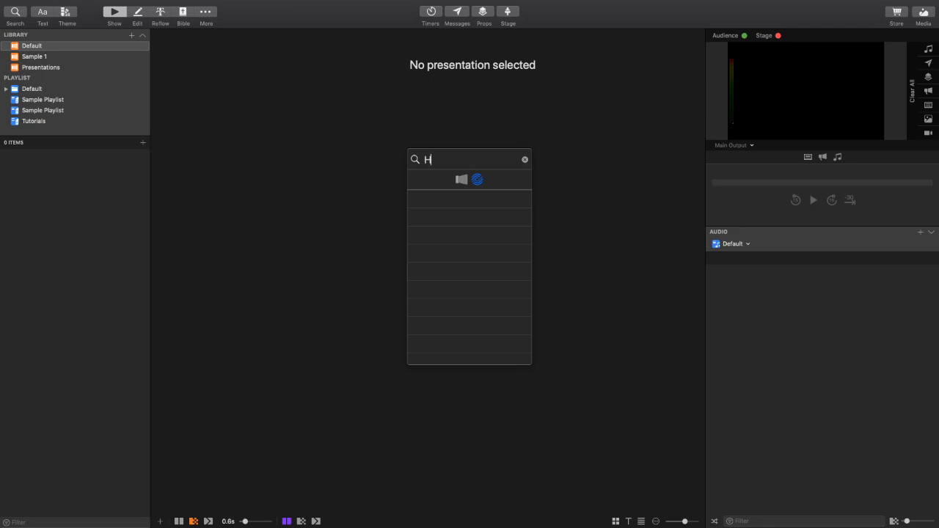
text(oly Water)
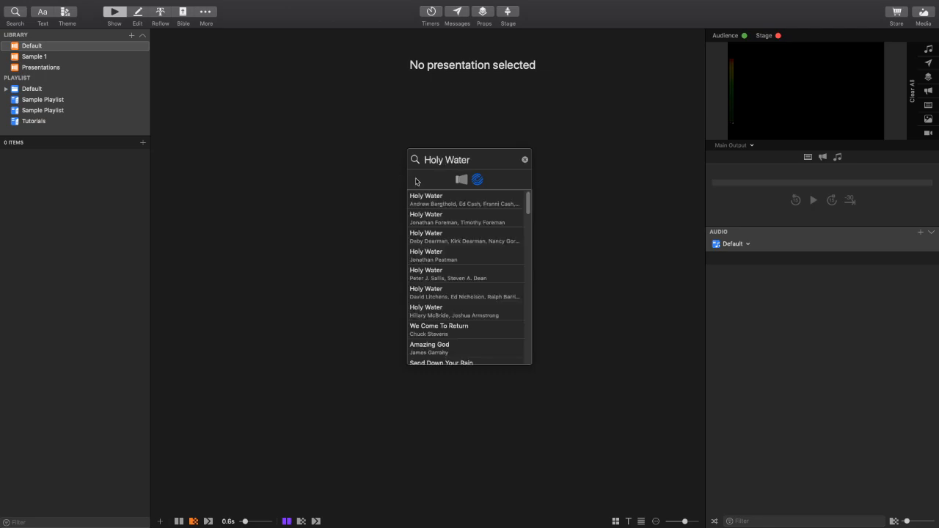
- Preview the Holy Water results and start importing the first one, whose lyrics begin "God I'm on my knees again"
click(442, 202)
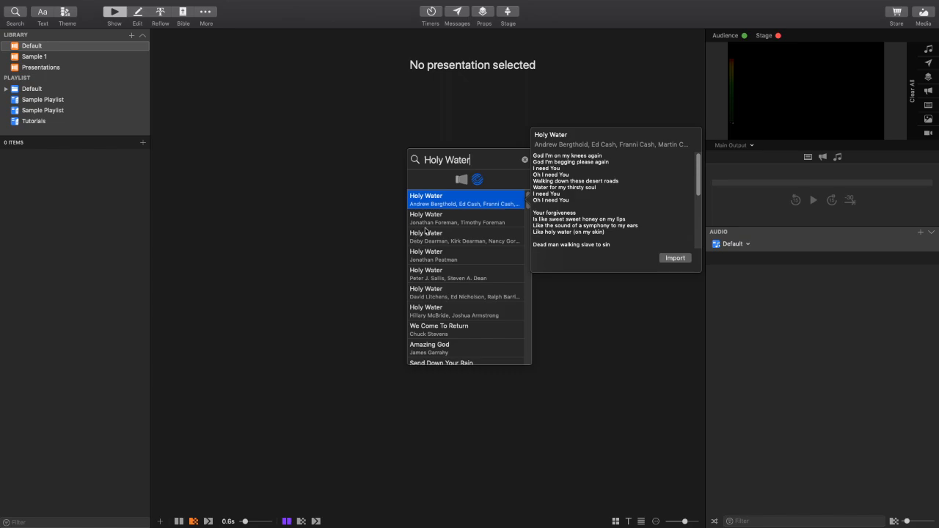
click(460, 227)
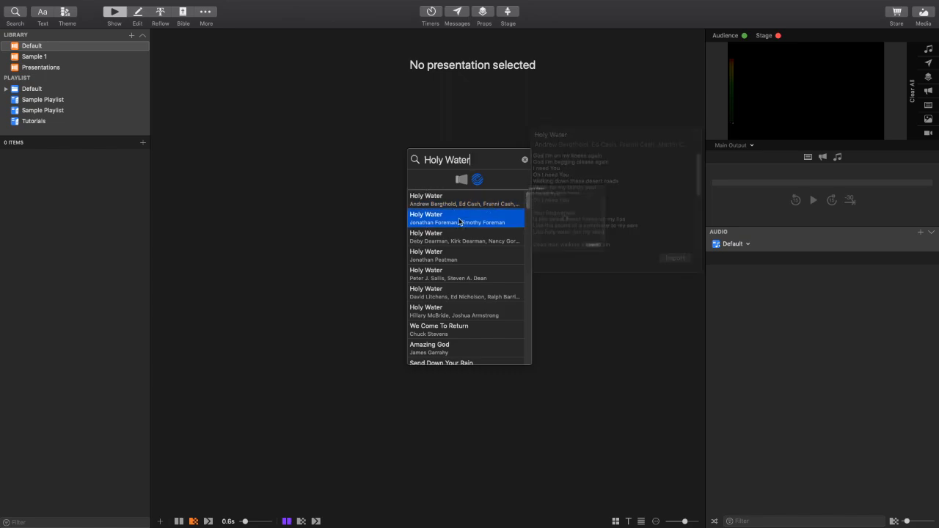
click(464, 233)
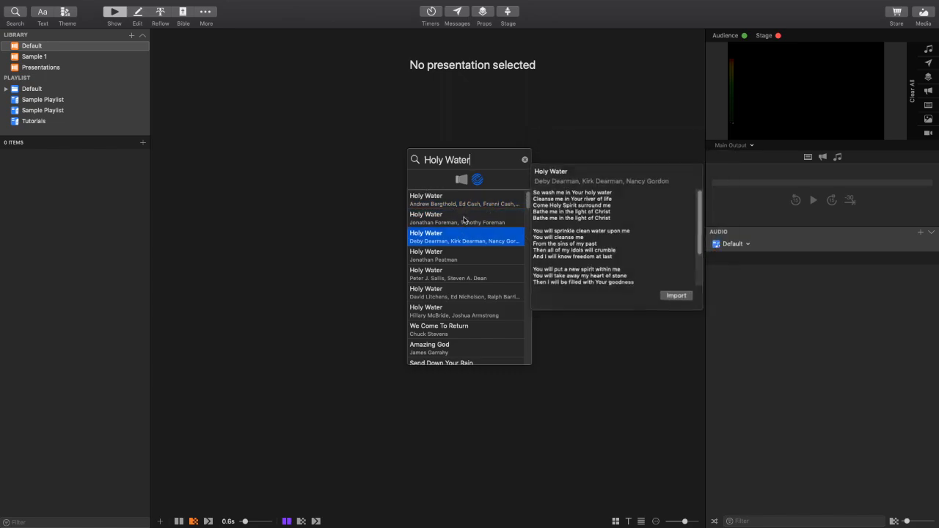
click(507, 204)
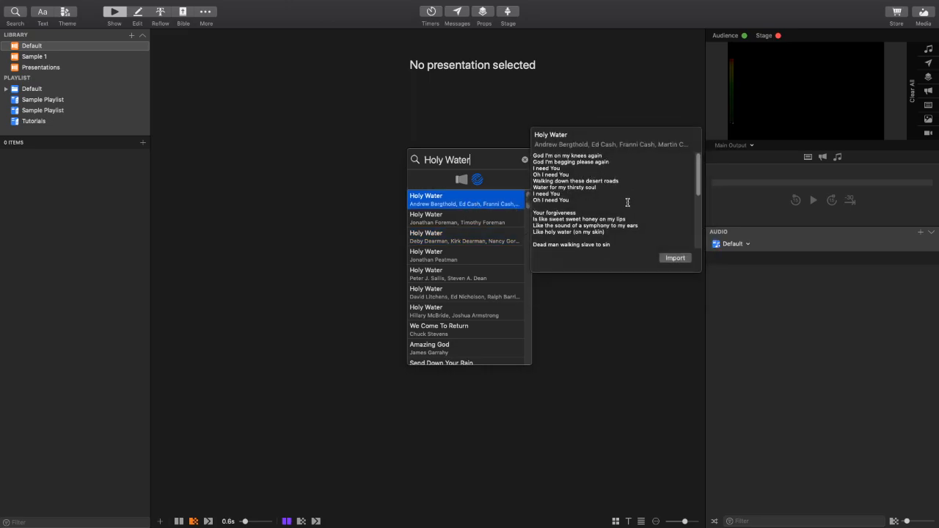
scroll(627, 203, down, 10)
scroll(630, 205, up, 5)
click(680, 258)
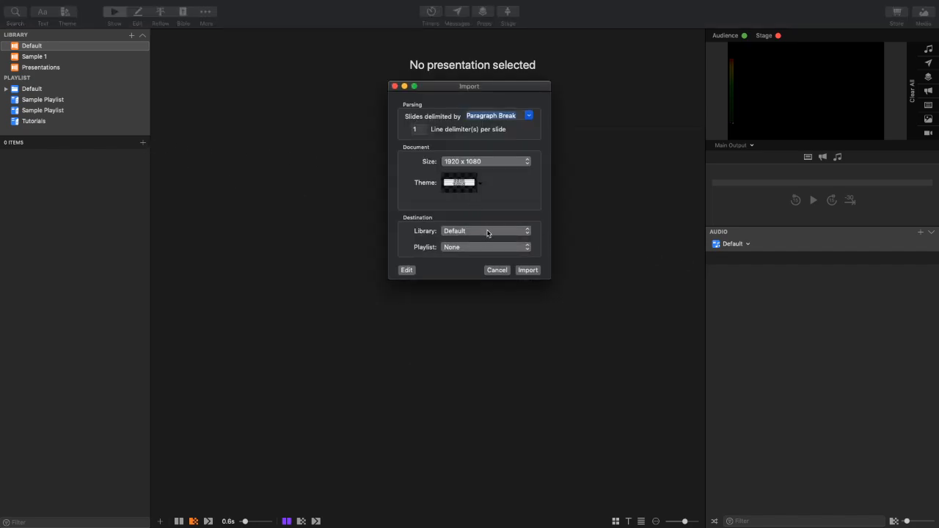
- Set the import parsing to delimit slides by Line Break with 2 line delimiters per slide
click(488, 232)
click(488, 232)
click(527, 116)
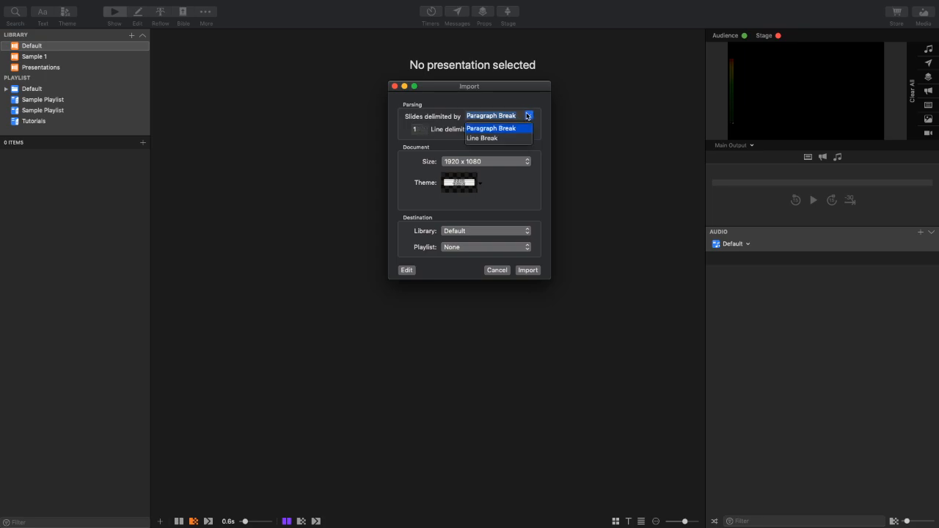
click(501, 139)
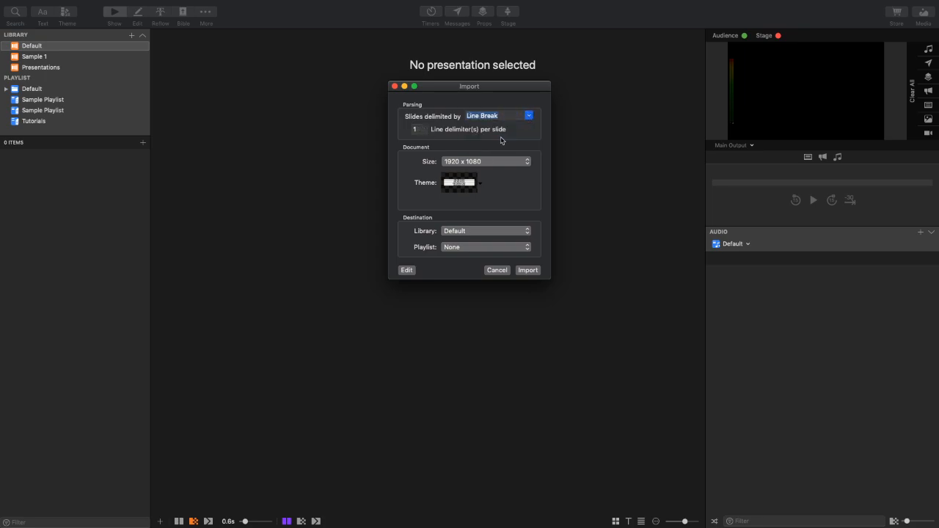
click(528, 116)
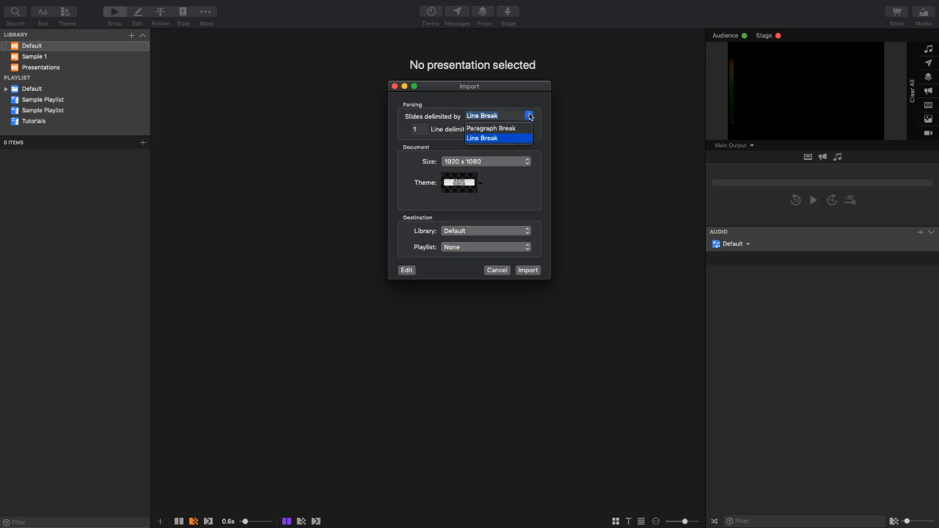
click(501, 138)
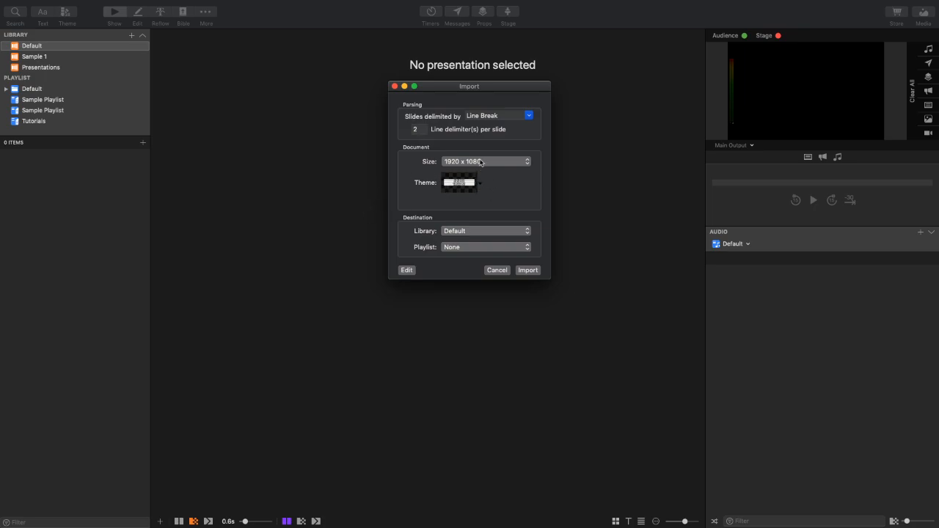
- Set the imported document's size to the screen size Color LCD: 1680 x 1050
click(480, 163)
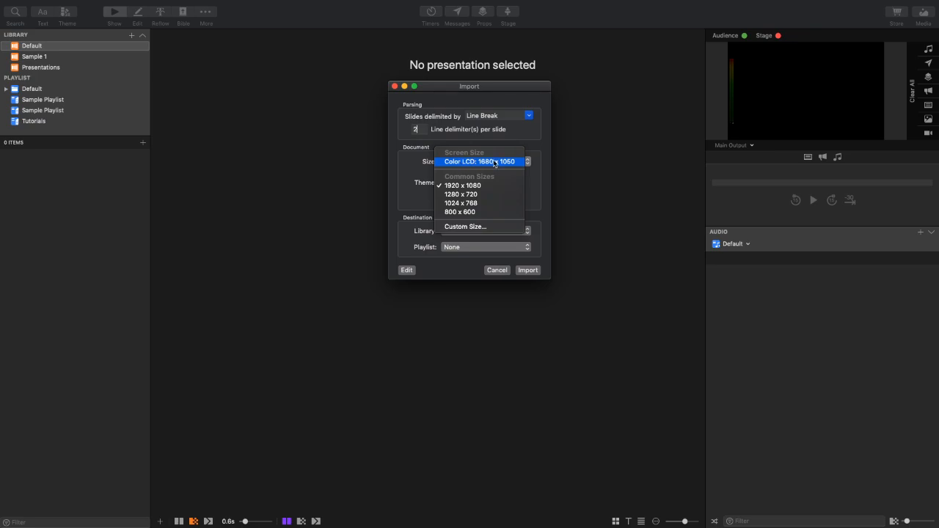
click(473, 162)
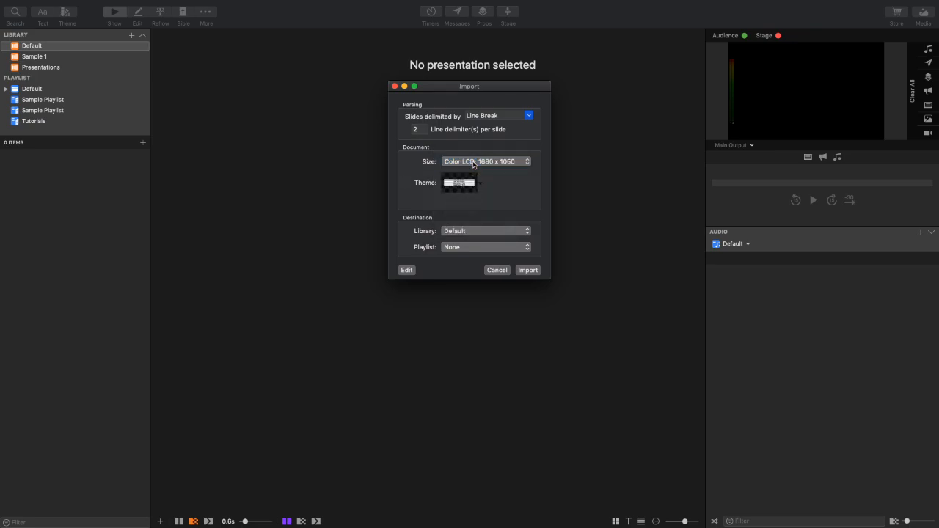
click(493, 164)
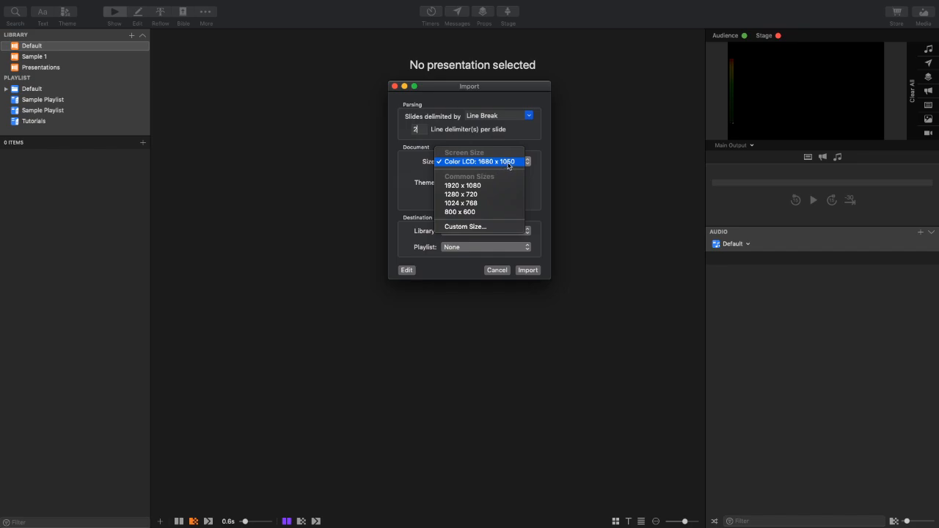
click(508, 163)
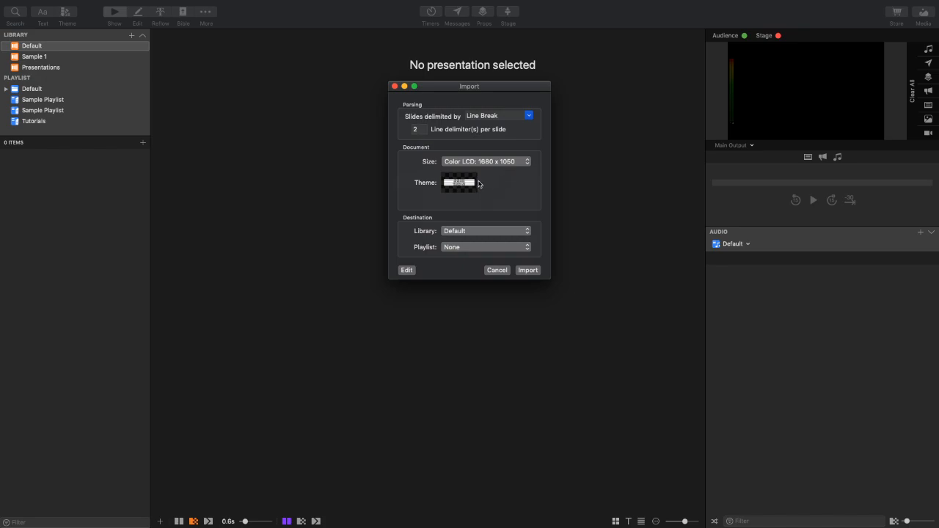
- Choose the first Template slide from the White Box theme in Lyric Styles for the imported song
click(466, 183)
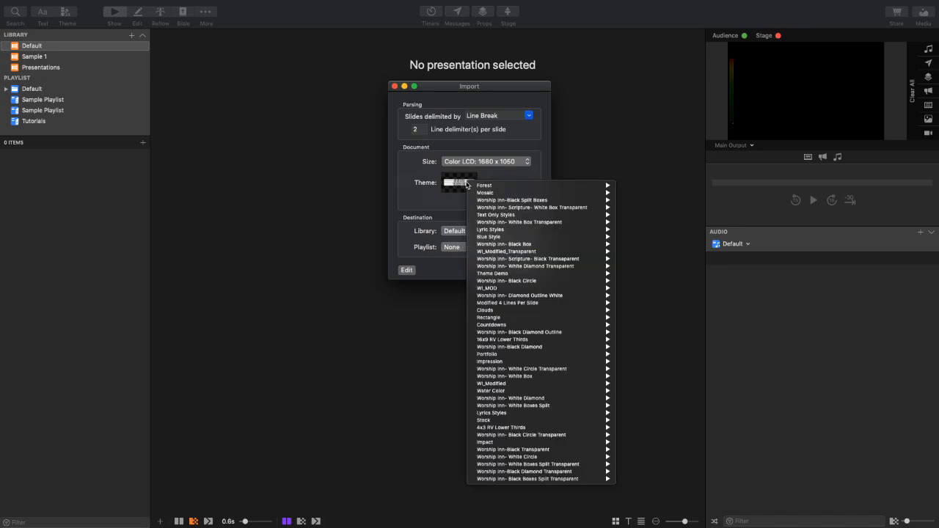
mouse_move(512, 231)
mouse_move(658, 240)
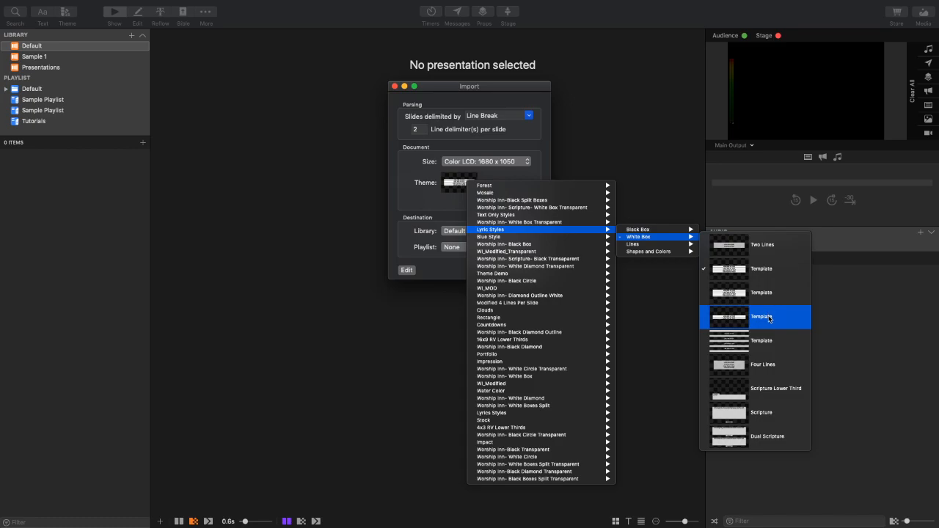
click(741, 273)
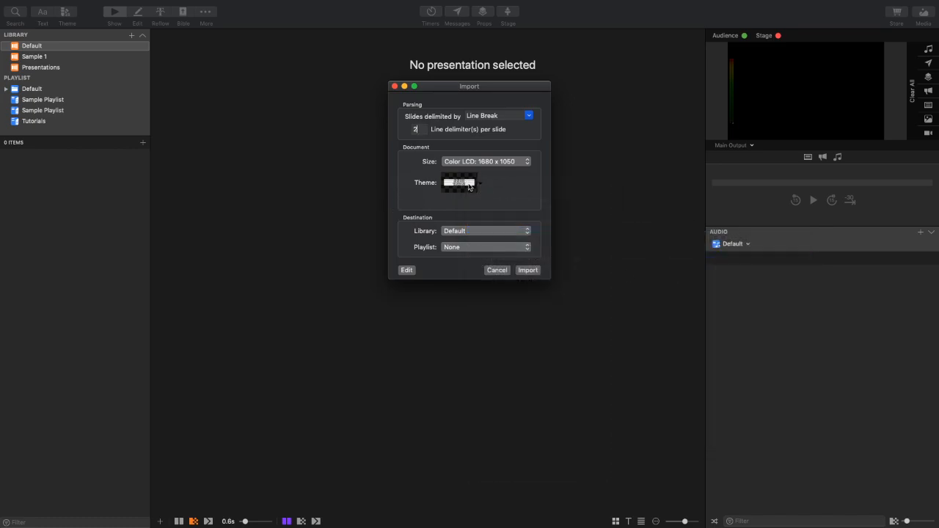
- Set the import destination to the Default library and the Tutorials playlist, and import the song
click(481, 232)
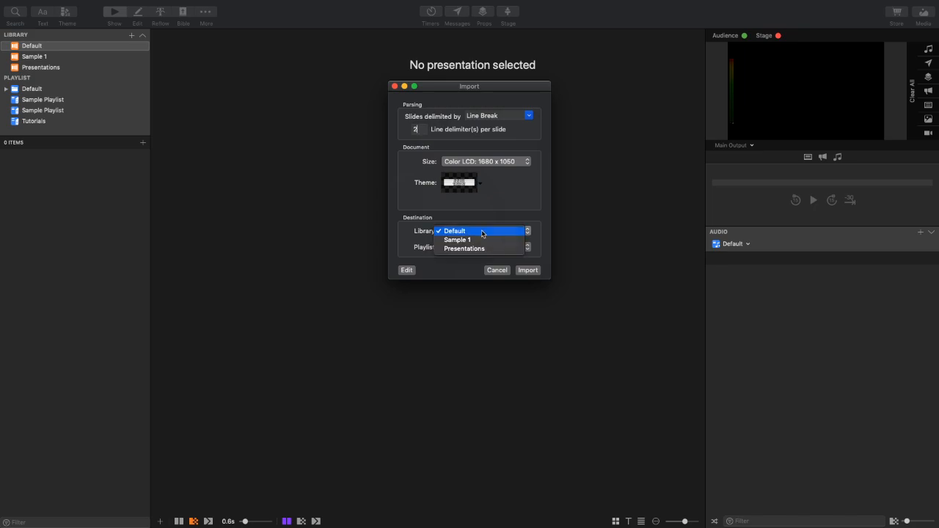
click(482, 232)
click(478, 247)
click(489, 307)
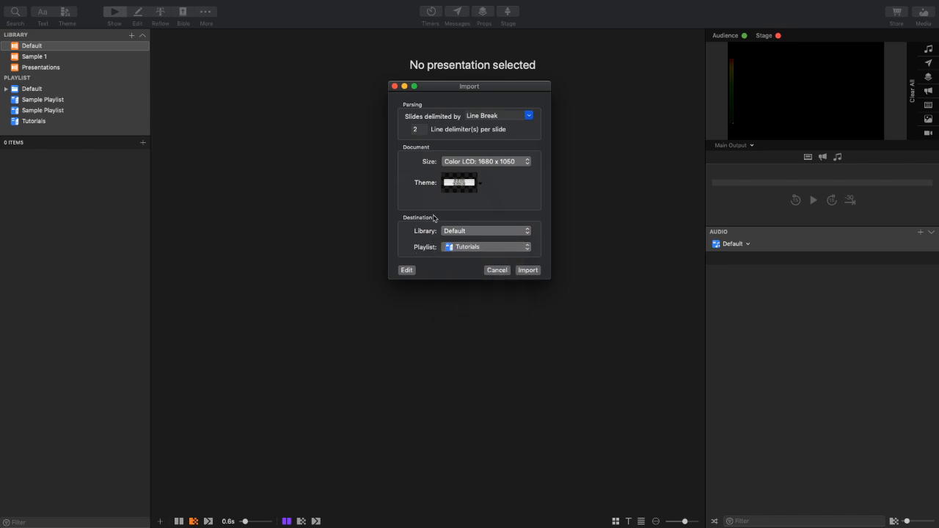
click(468, 248)
click(472, 247)
click(472, 247)
click(467, 191)
click(473, 250)
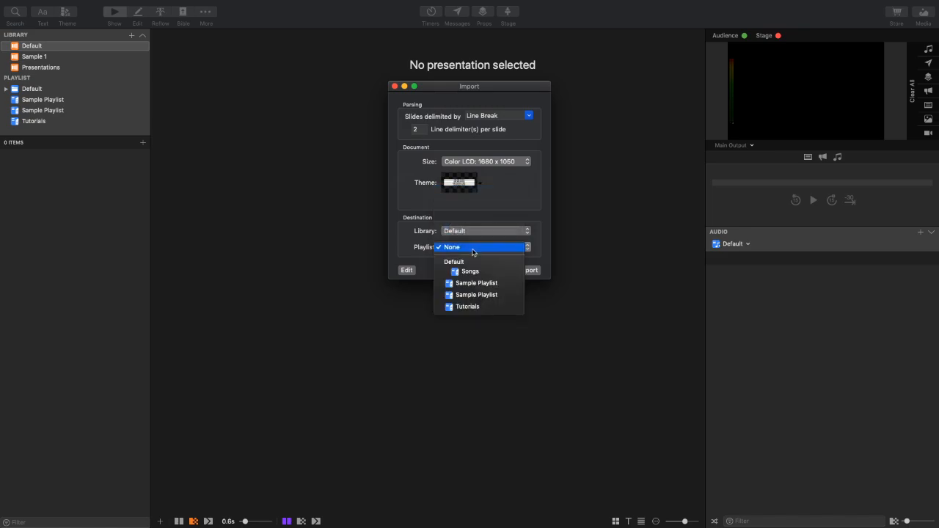
click(469, 307)
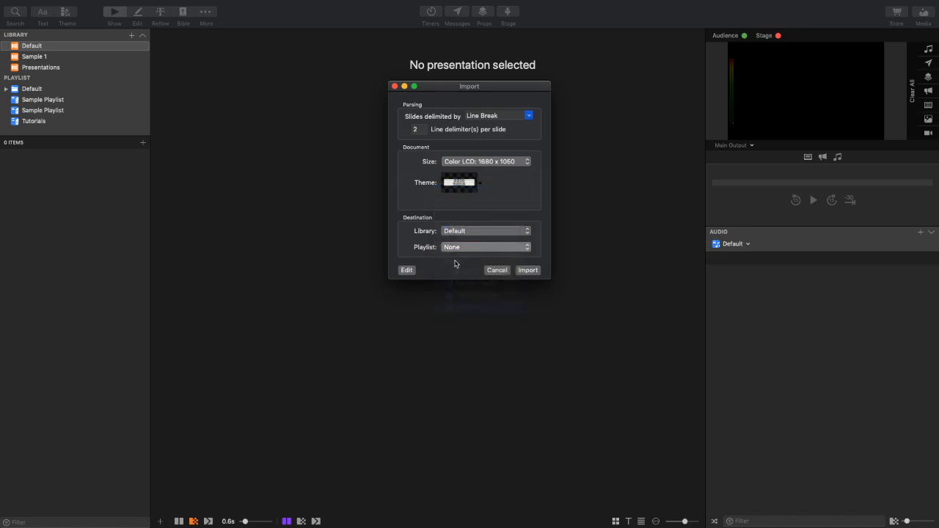
click(529, 271)
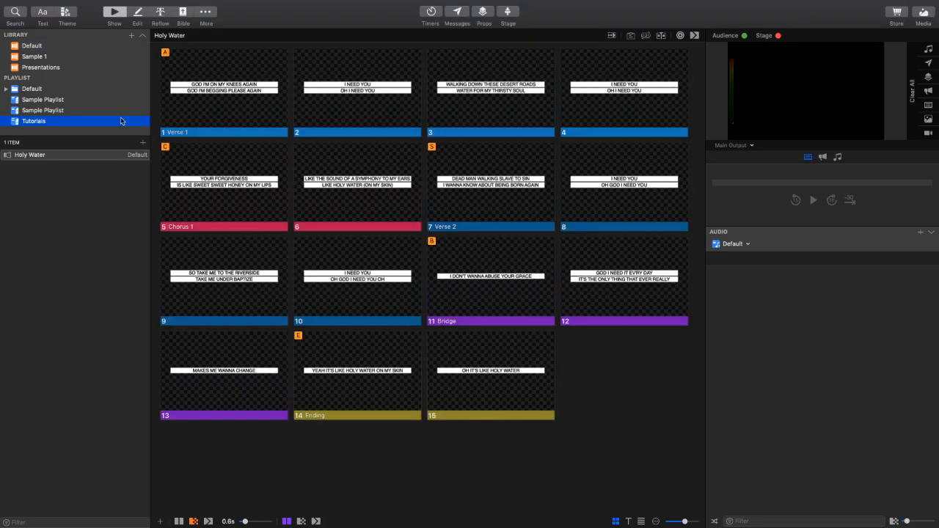
- Select Holy Water in the Tutorials playlist and send its slides live in order from slide 1 through slide 8
click(40, 158)
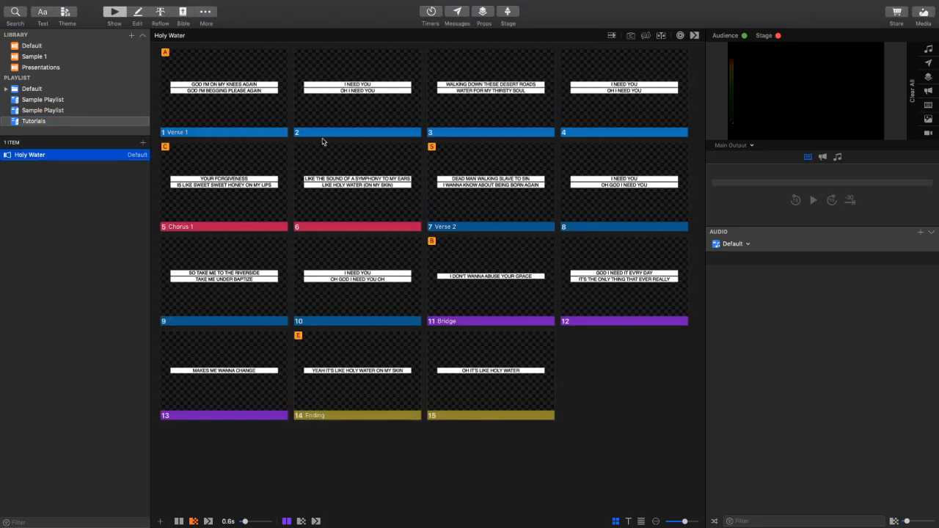
click(235, 100)
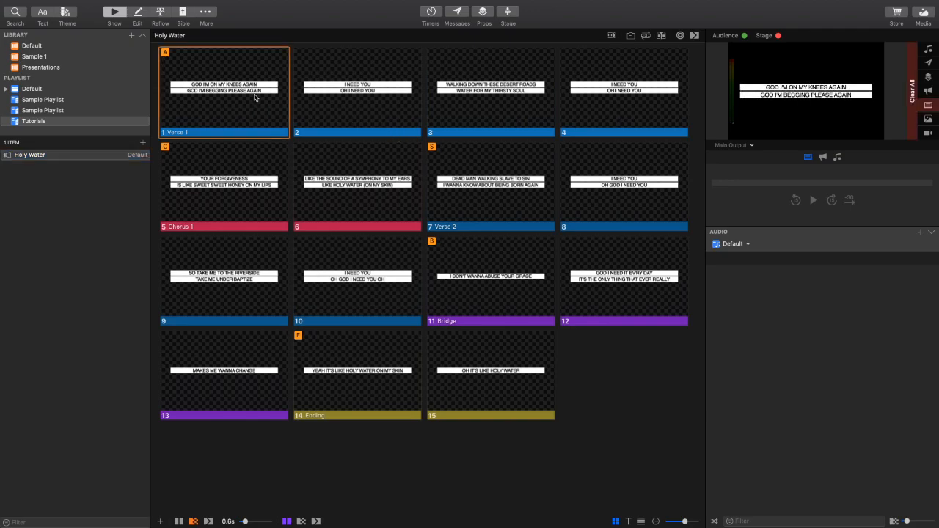
key(Right)
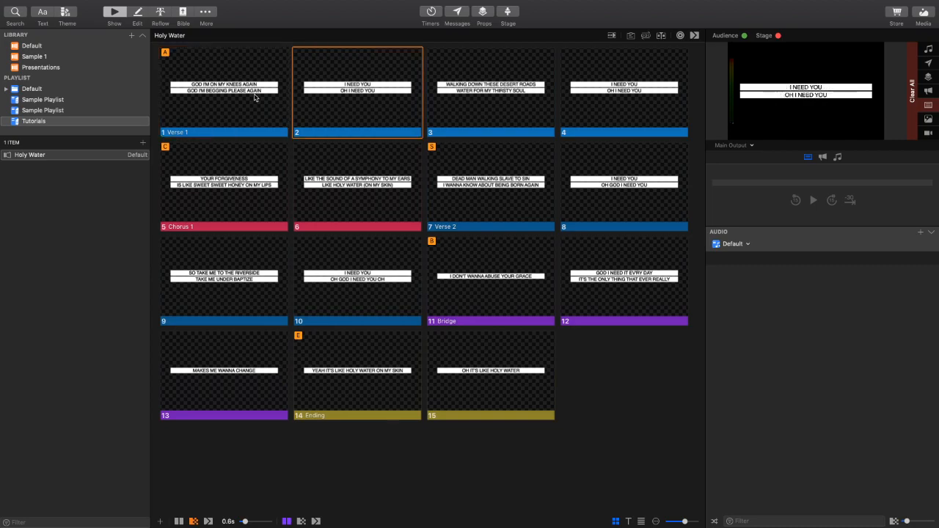
key(Right)
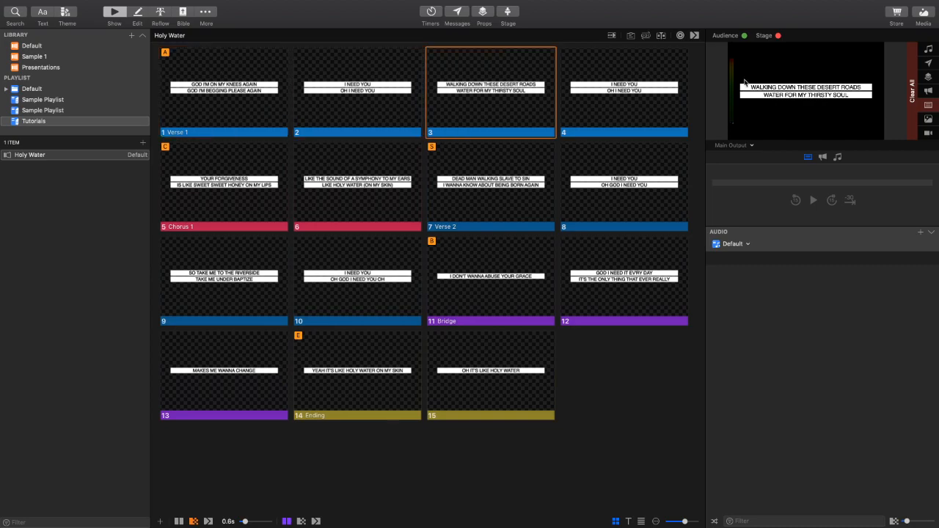
key(Right)
key(Right)
key(Right)
key(Right)
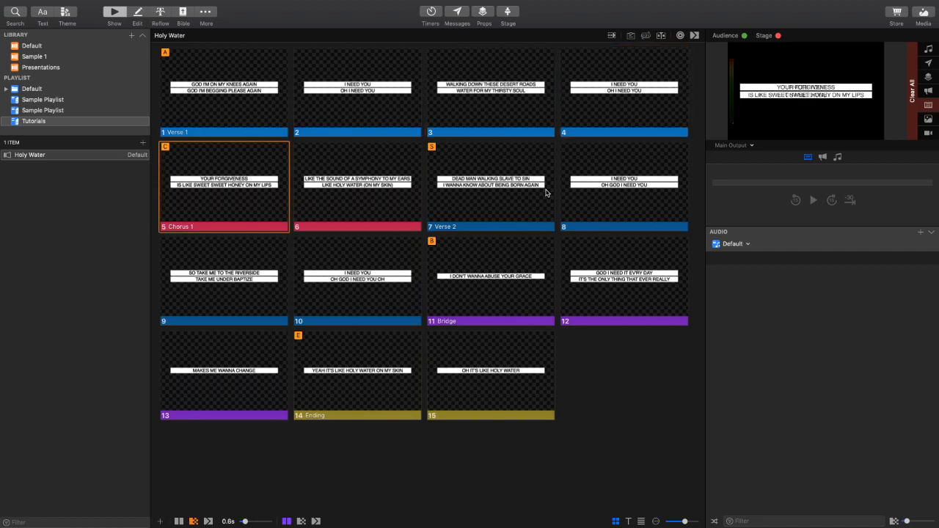
key(Right)
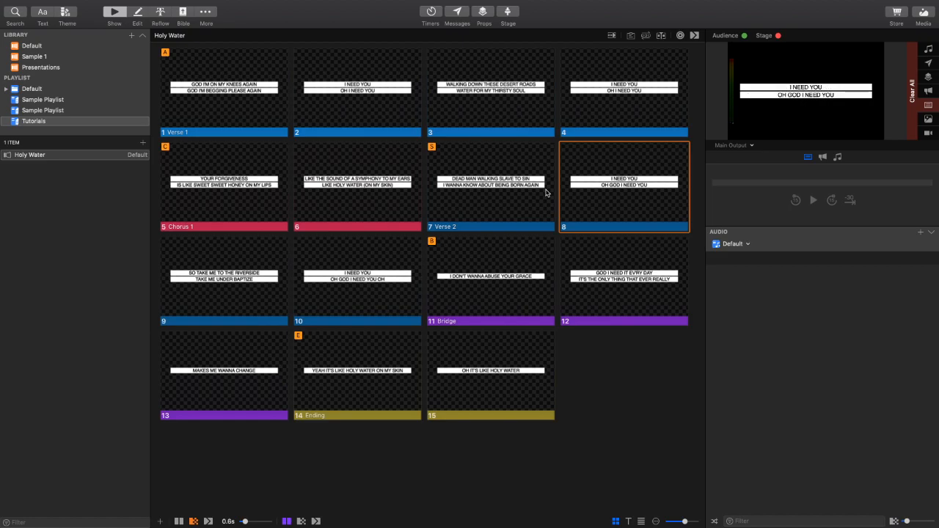
- Set the slide transition to Cut and send Holy Water slides live from Verse 1 through slide 13
click(178, 521)
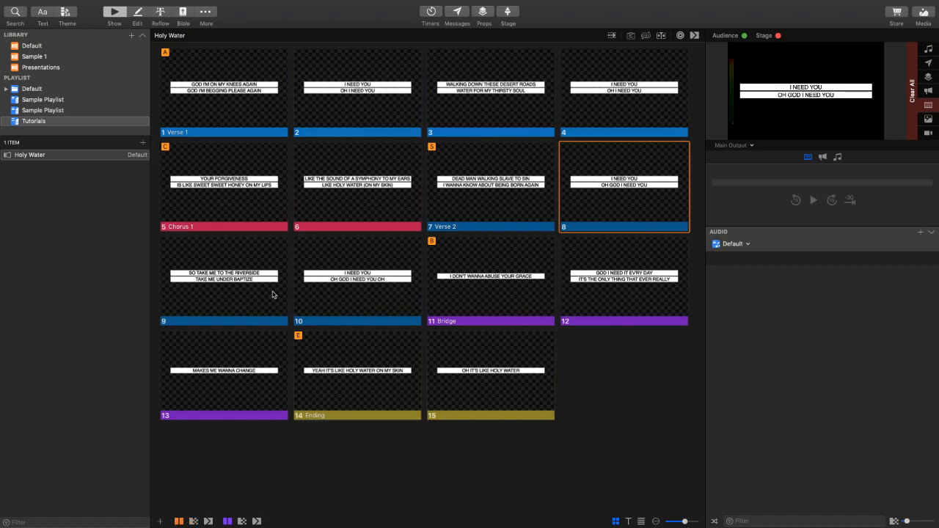
click(217, 93)
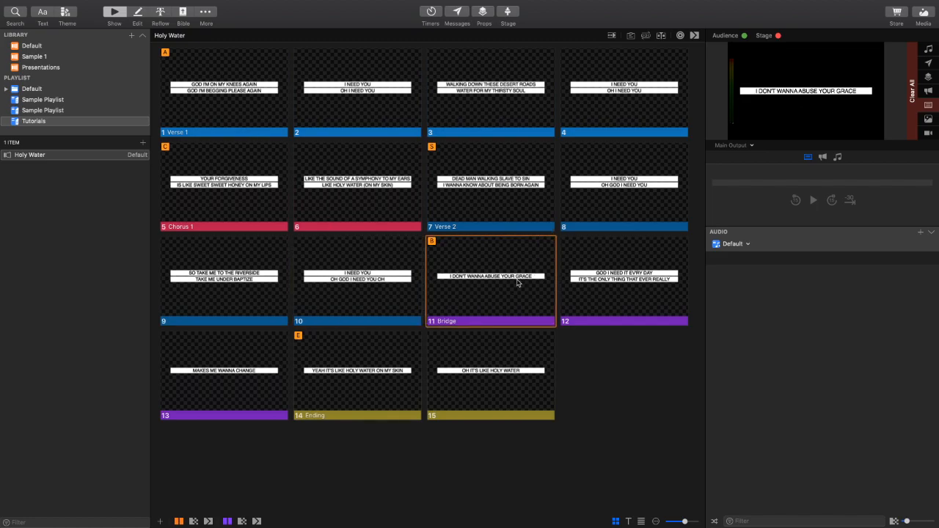
click(645, 286)
click(194, 379)
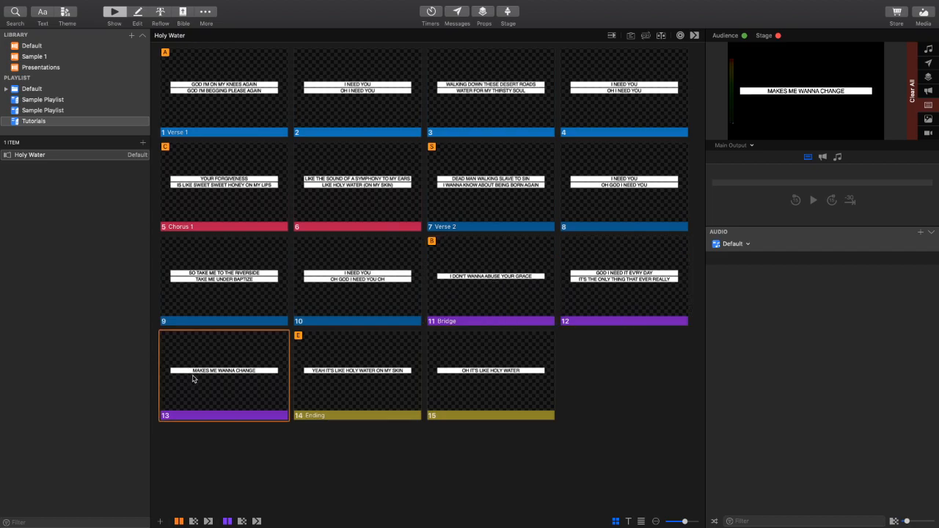
- Send Holy Water slides live one by one from the Bridge back to the first Verse 1 slide
click(523, 296)
click(606, 297)
click(513, 295)
click(319, 298)
click(216, 293)
click(224, 202)
click(371, 205)
click(491, 197)
click(639, 78)
click(533, 101)
click(352, 109)
click(194, 96)
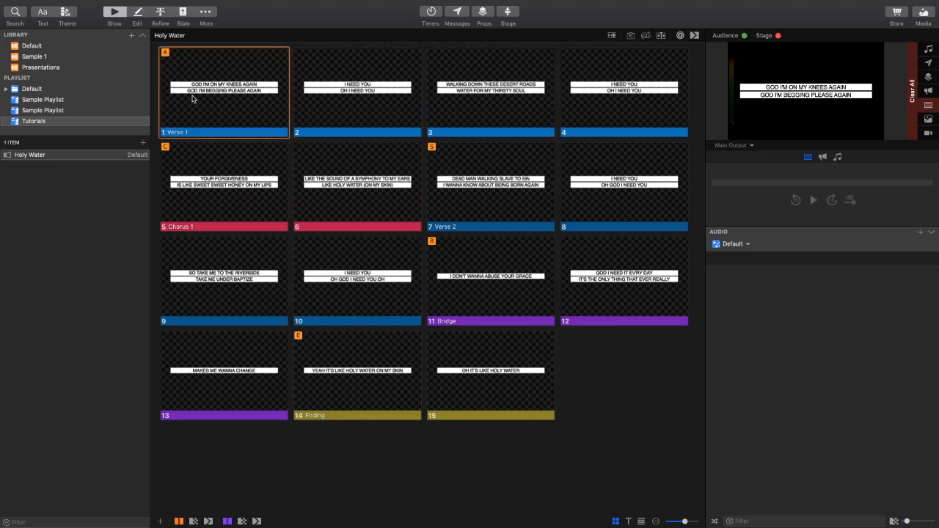
- Regroup the Bridge lyrics in the Reflow Editor into two two-line slides, with a slide break after "God I need it ev'ry day"
click(162, 18)
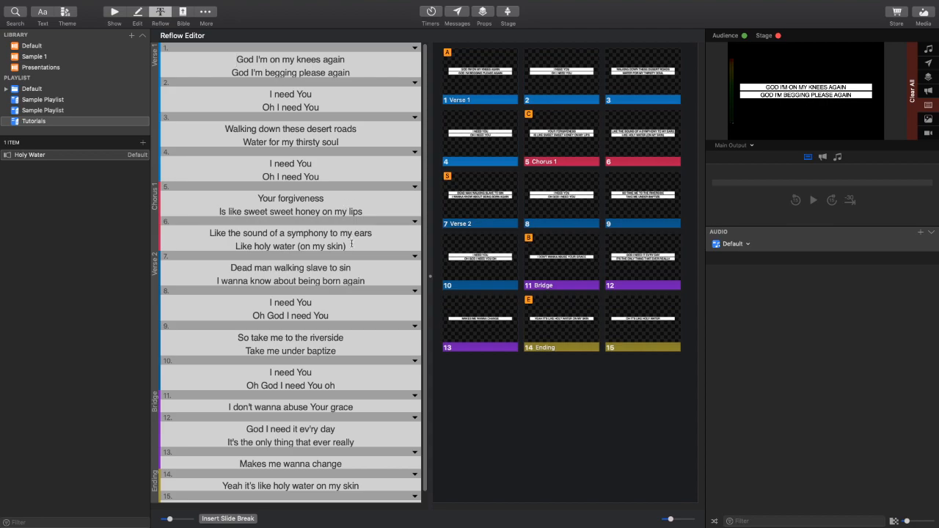
scroll(334, 233, down, 1)
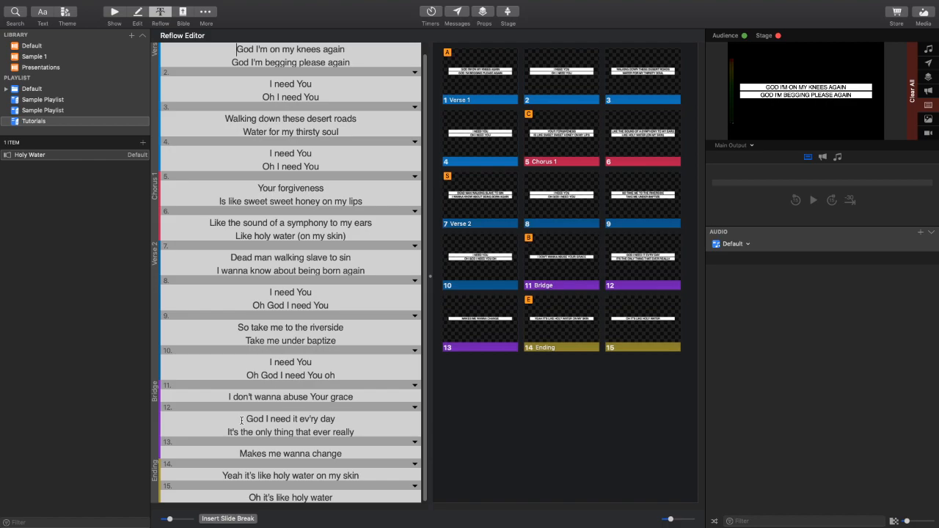
key(BackSpace)
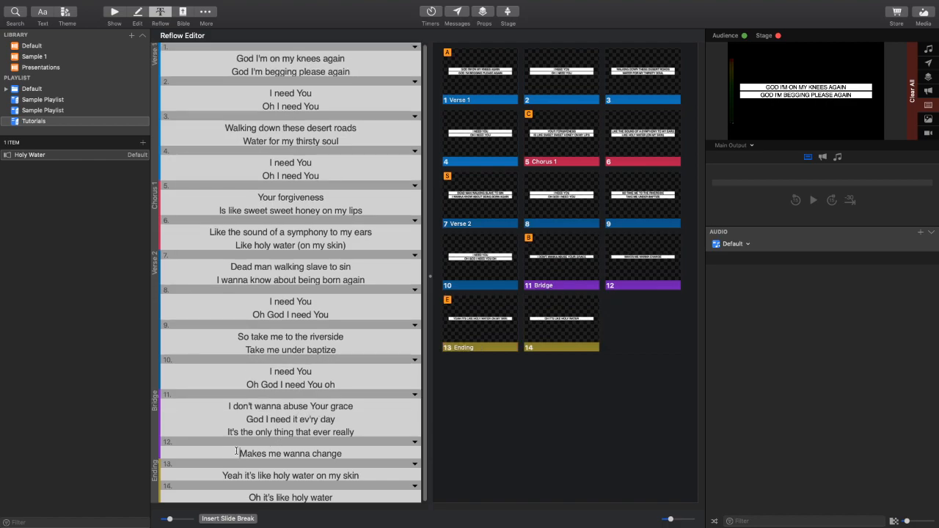
key(BackSpace)
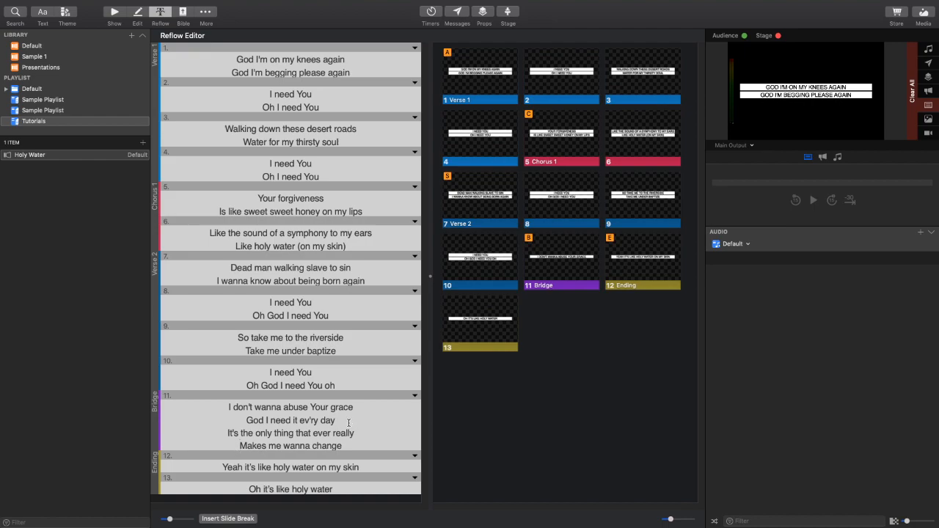
key(Return)
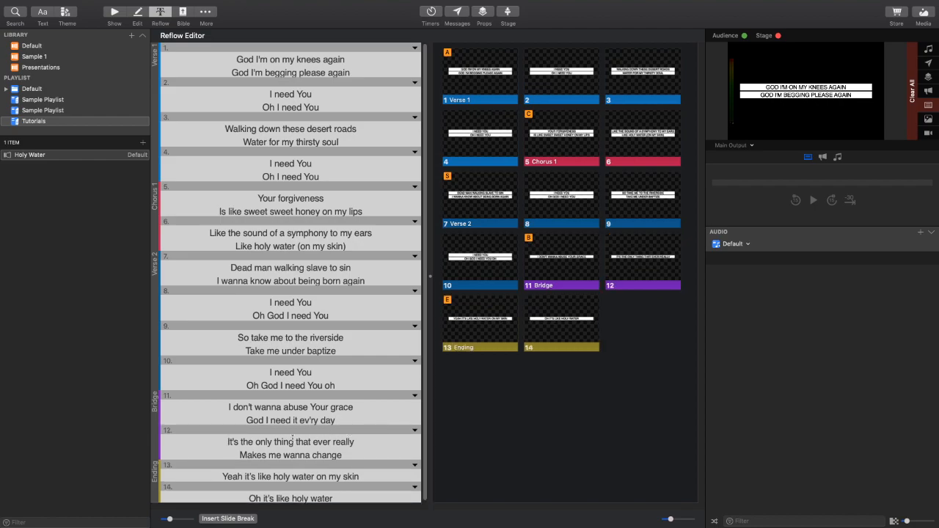
key(BackSpace)
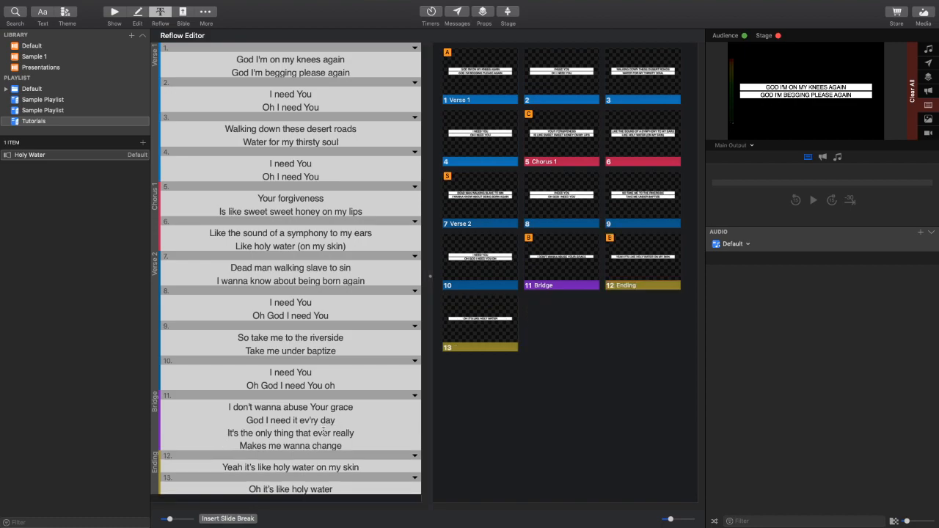
click(228, 518)
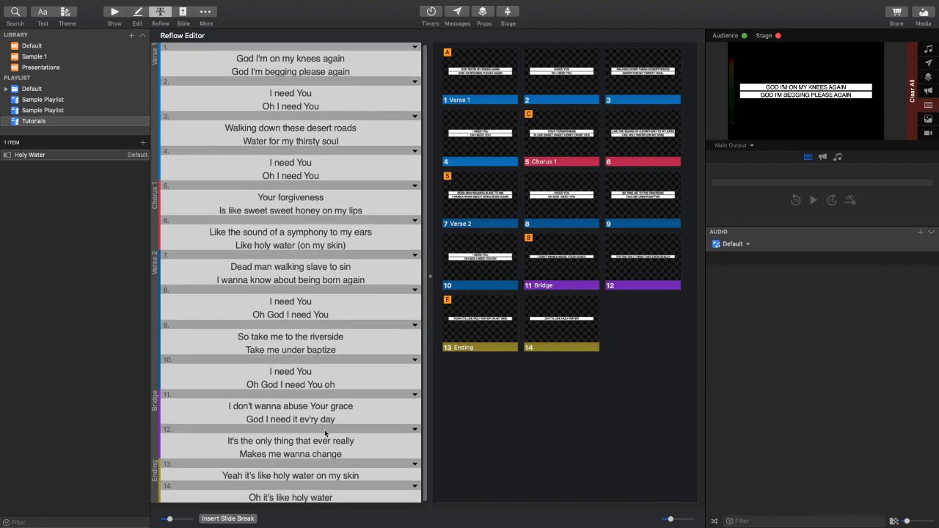
- Remove the parentheses around "on my skin" in the last line of Chorus 1
click(349, 246)
key(BackSpace)
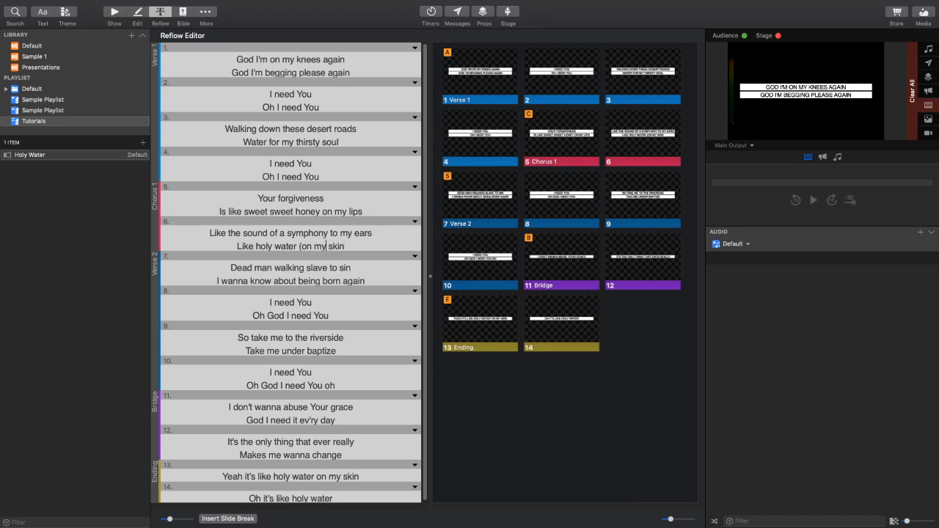
click(301, 246)
key(BackSpace)
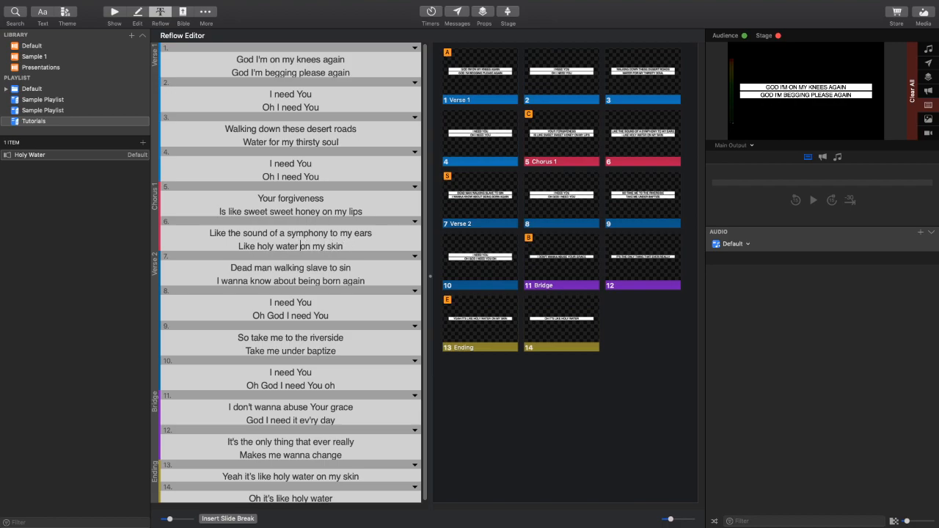
- Change "ev'ry" to "every" in the second line of the Bridge
scroll(355, 290, down, 1)
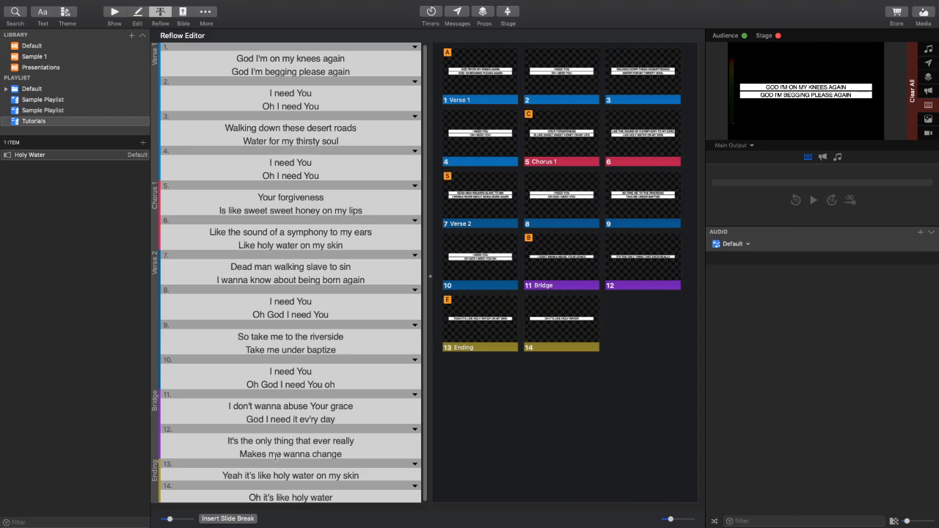
click(310, 419)
key(BackSpace)
text(e)
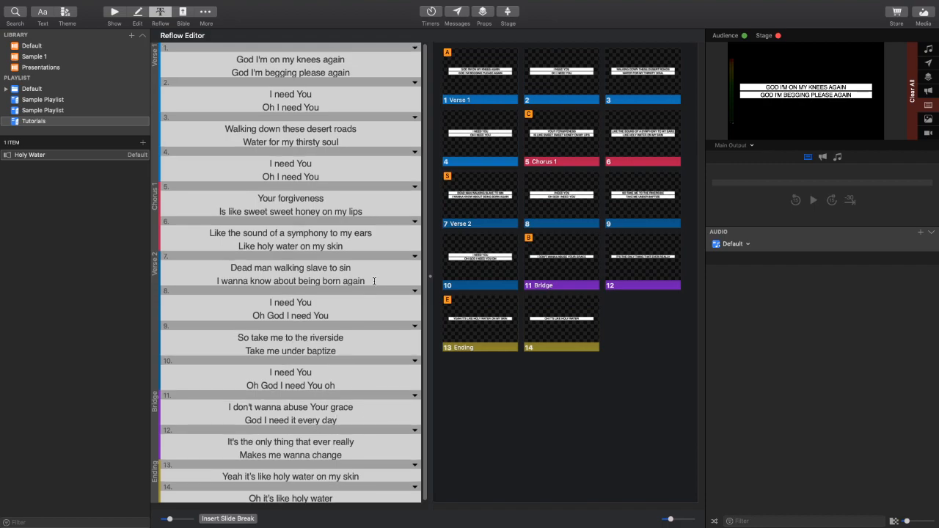
- Return to the Show view and send the two Bridge slides live alternately
click(115, 13)
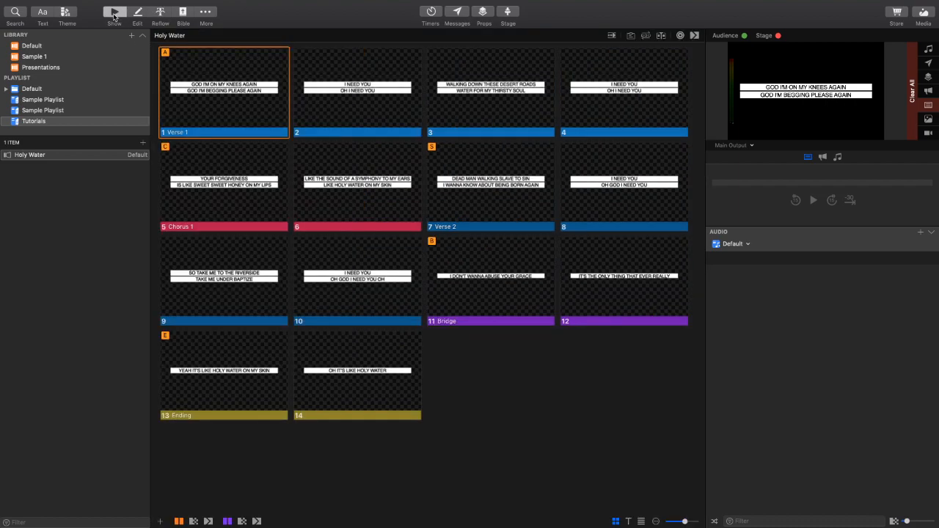
click(494, 271)
click(639, 282)
click(514, 281)
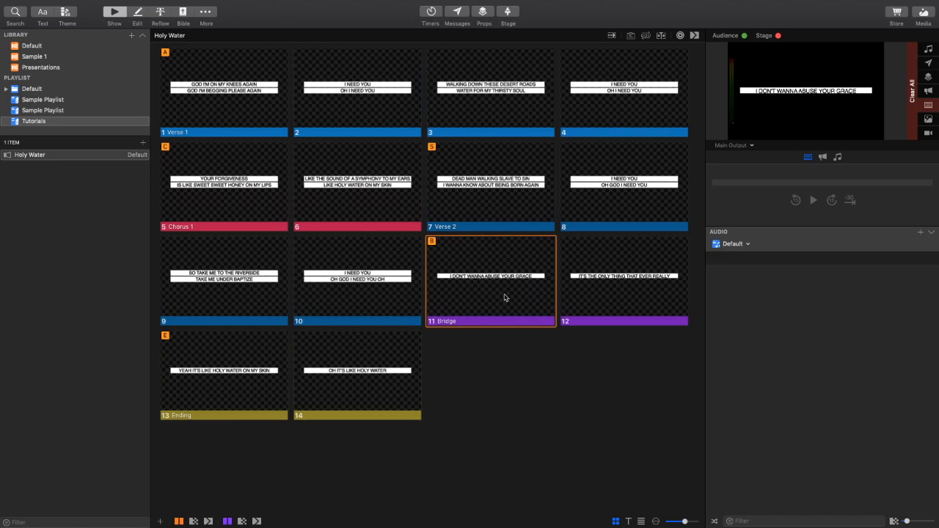
click(640, 284)
click(462, 286)
click(621, 289)
click(484, 286)
- Send slide 1 live, then select Holy Water and apply the second Template slide from the White Box theme in Lyric Styles
click(205, 110)
click(76, 157)
click(67, 14)
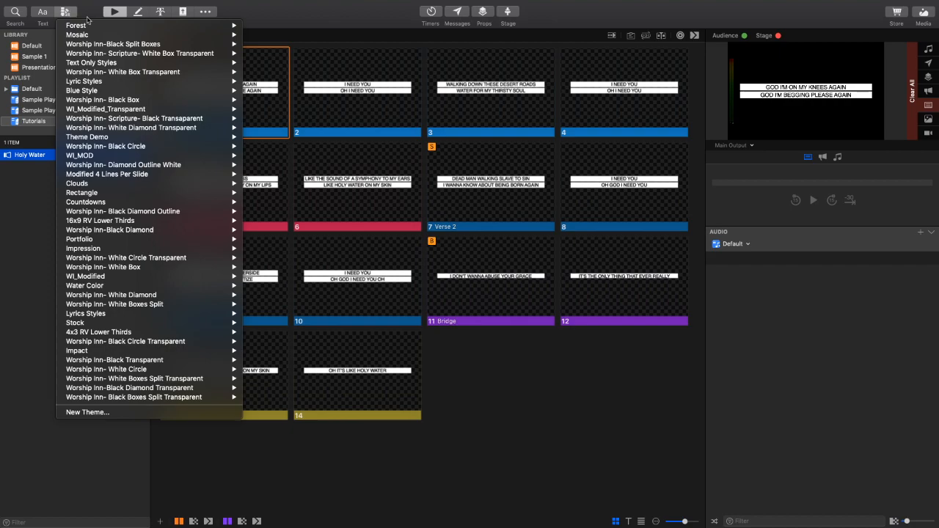
mouse_move(110, 84)
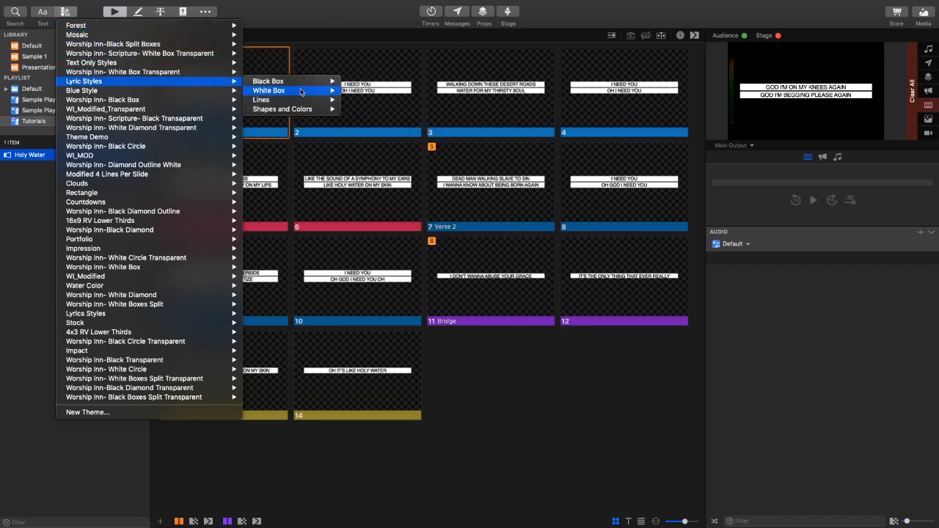
mouse_move(302, 91)
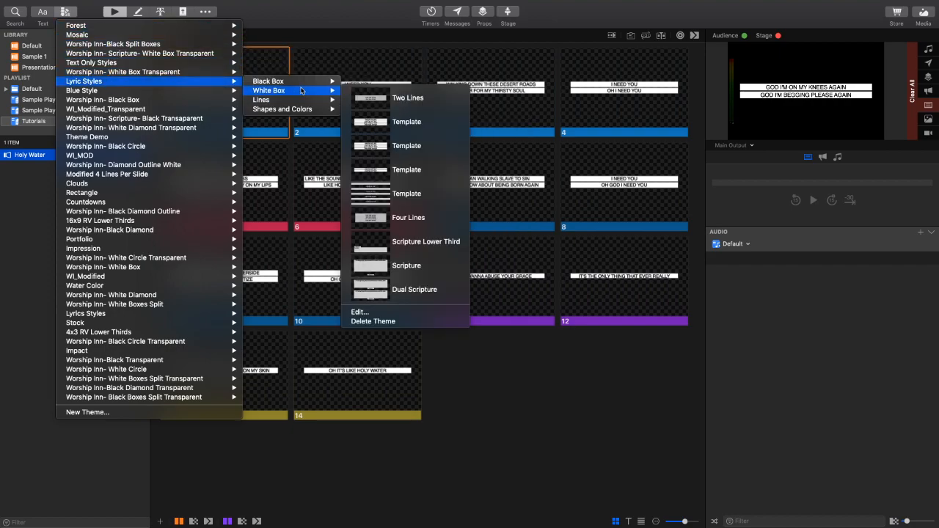
click(429, 147)
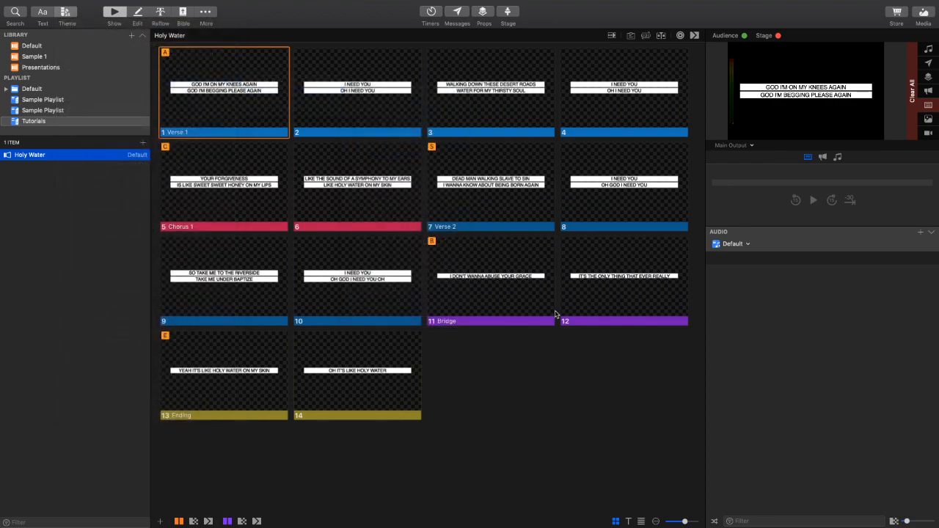
- Send the Bridge and Ending slides live, finishing on the first Bridge slide
click(491, 279)
click(625, 280)
click(493, 282)
click(356, 378)
click(212, 380)
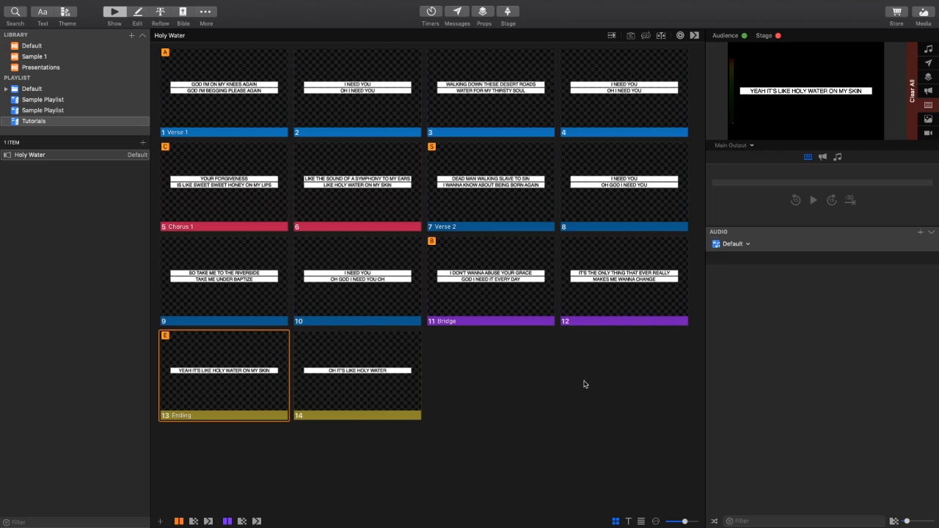
click(493, 302)
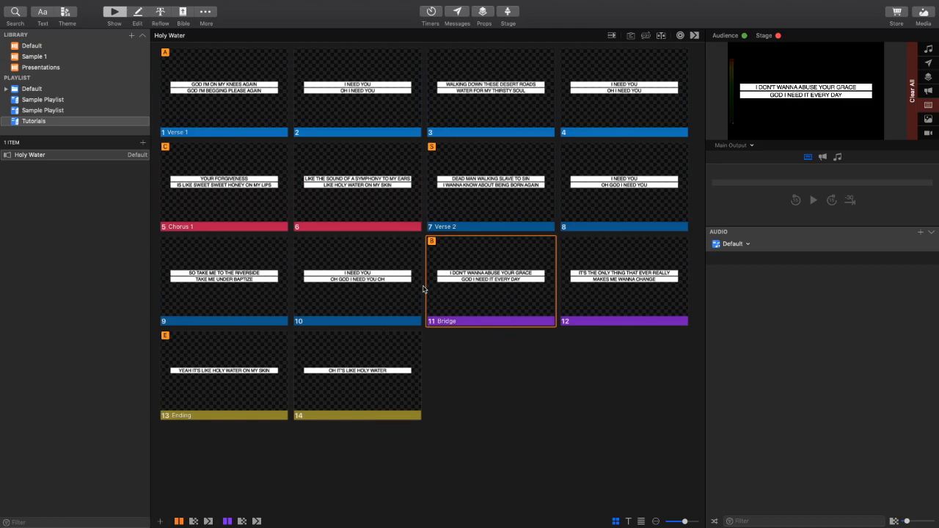
- Merge the two-line slides of Verse 1 and Chorus 1 into four-line slides in the Reflow Editor
click(160, 12)
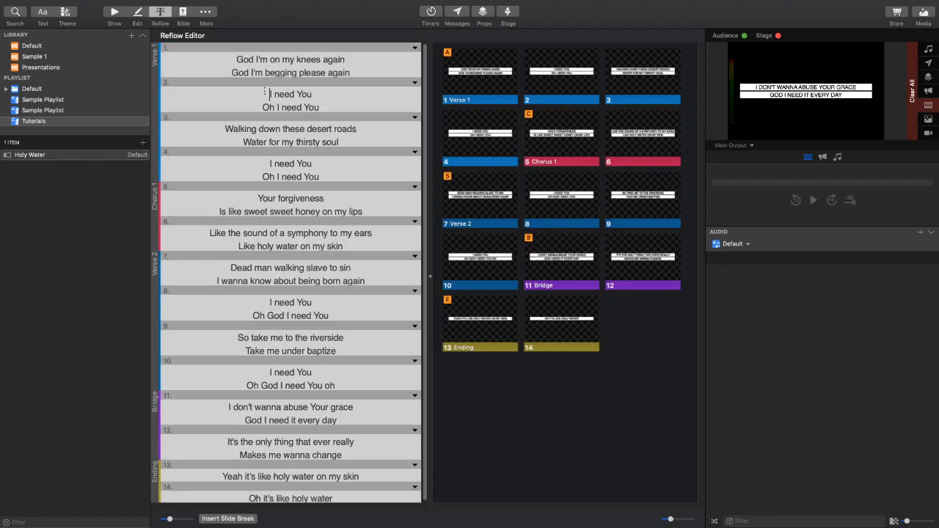
key(BackSpace)
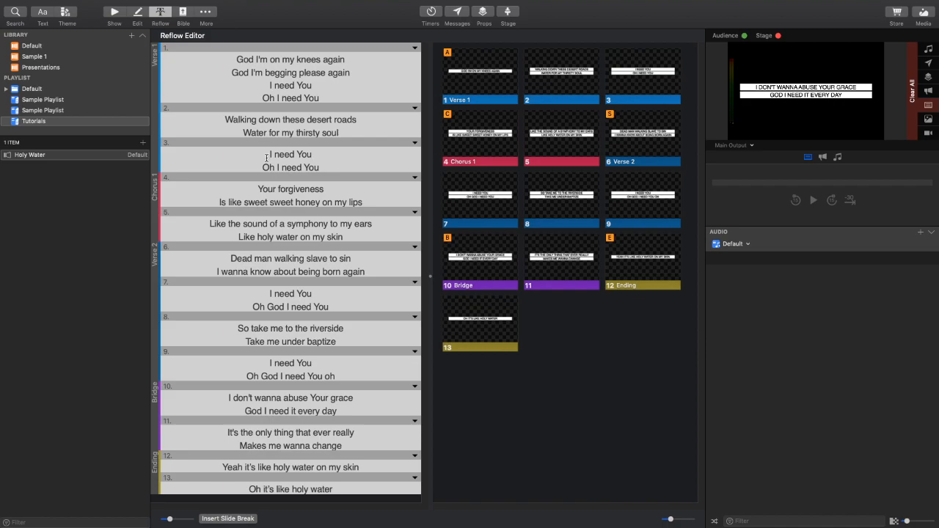
click(269, 154)
key(BackSpace)
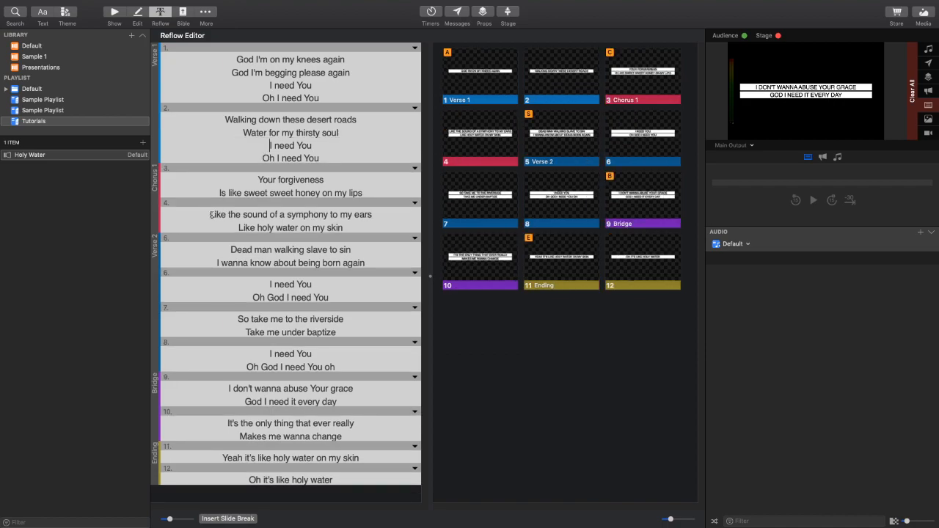
click(209, 214)
key(BackSpace)
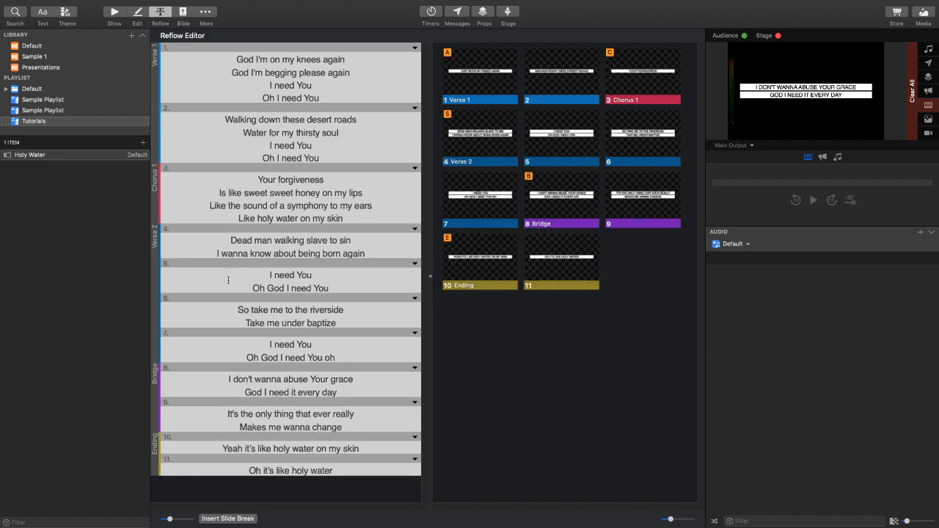
- Merge the two-line slides of Verse 2 and the Bridge into four-line slides
click(269, 275)
key(BackSpace)
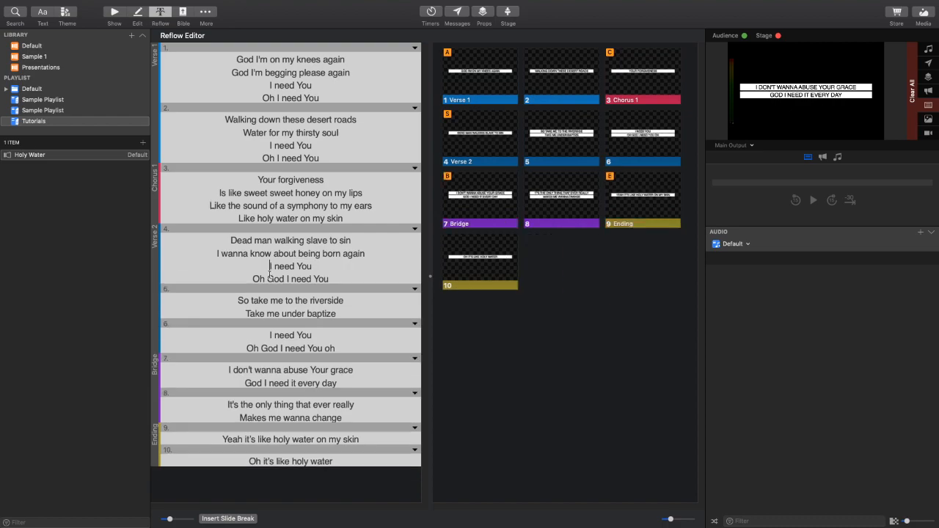
click(267, 331)
key(BackSpace)
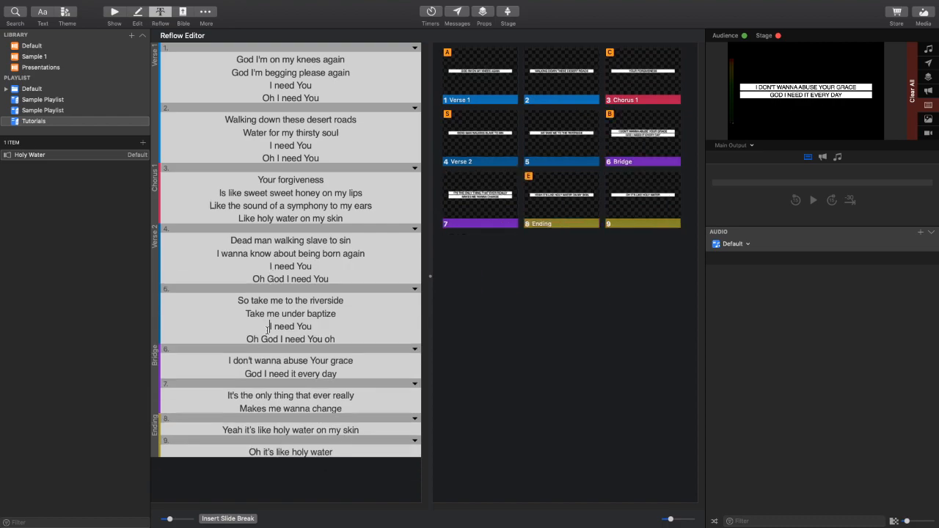
click(219, 394)
key(BackSpace)
- Send slide 1 live in the Show view and apply the first Template slide from the White Box theme in Lyric Styles
click(114, 11)
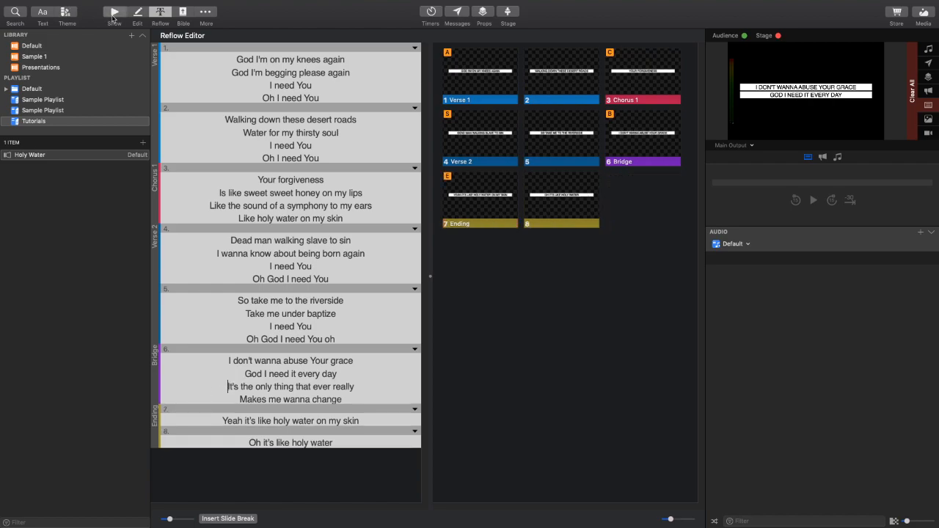
click(209, 84)
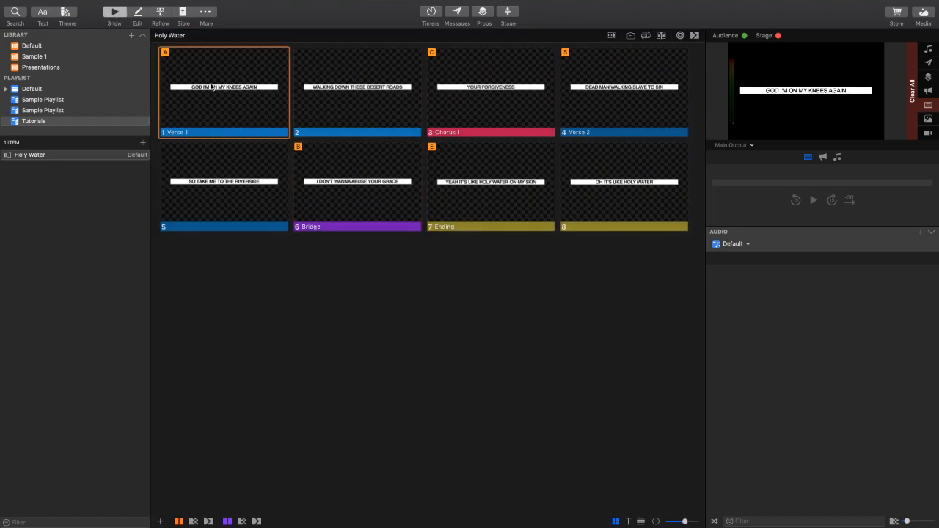
click(65, 13)
mouse_move(126, 68)
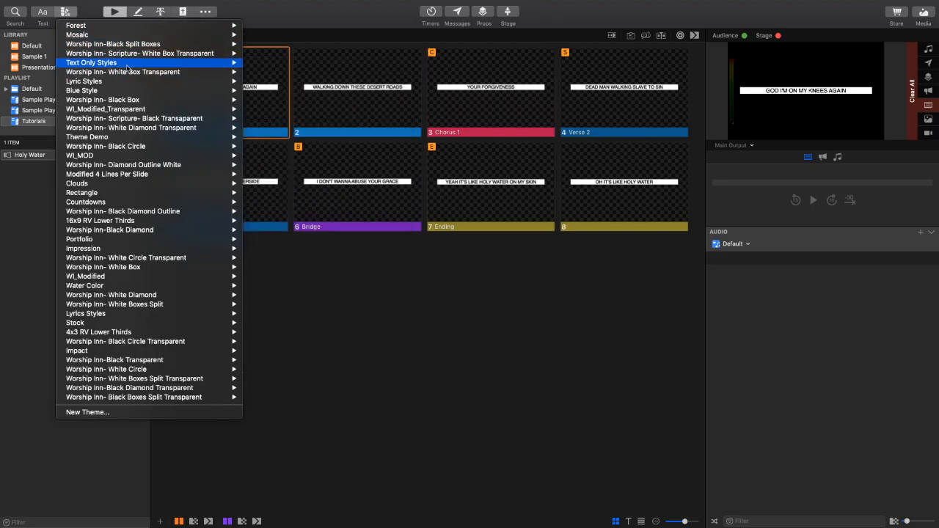
mouse_move(162, 82)
mouse_move(303, 93)
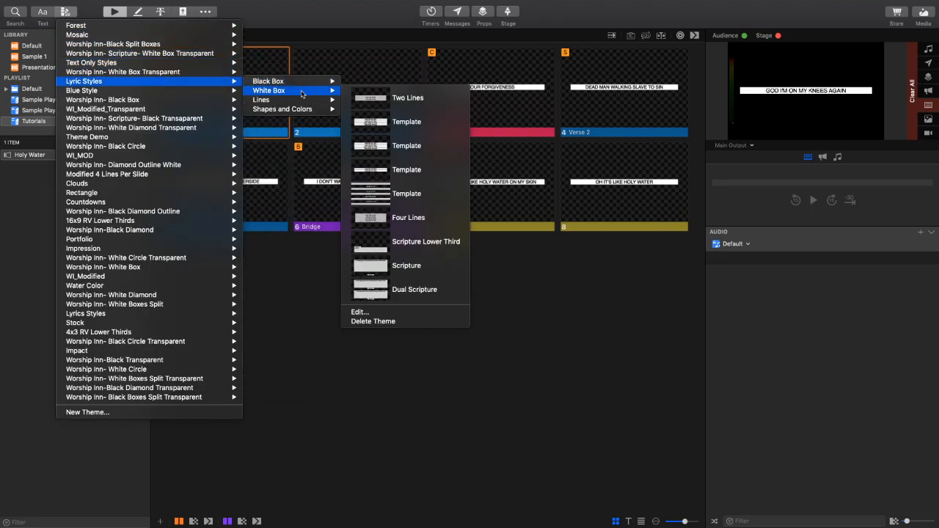
click(435, 122)
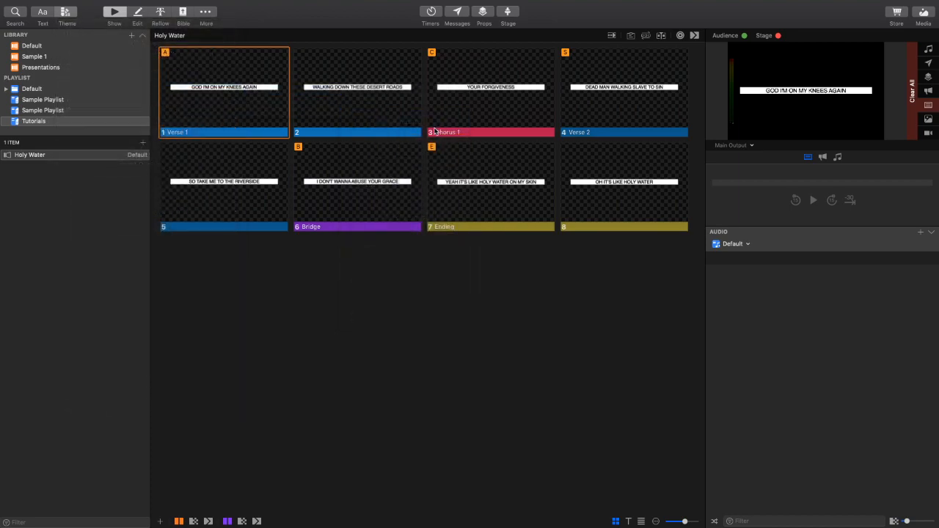
- Send the four-line slides live from slide 1 through slide 4, then return to slide 1
click(248, 103)
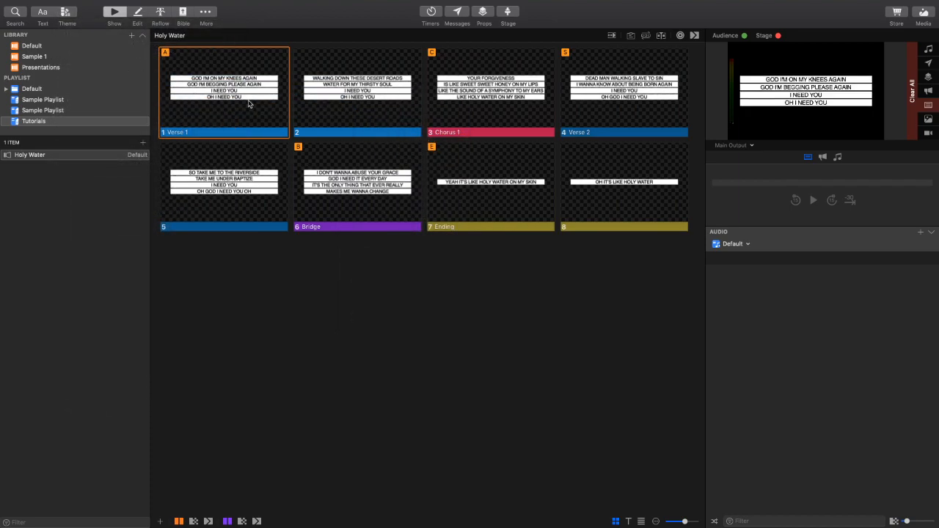
key(Right)
key(Right)
key(Right)
click(249, 104)
- Split the four-line slides of Verse 1 and Chorus 1 into two-line slides in the Reflow Editor
click(160, 11)
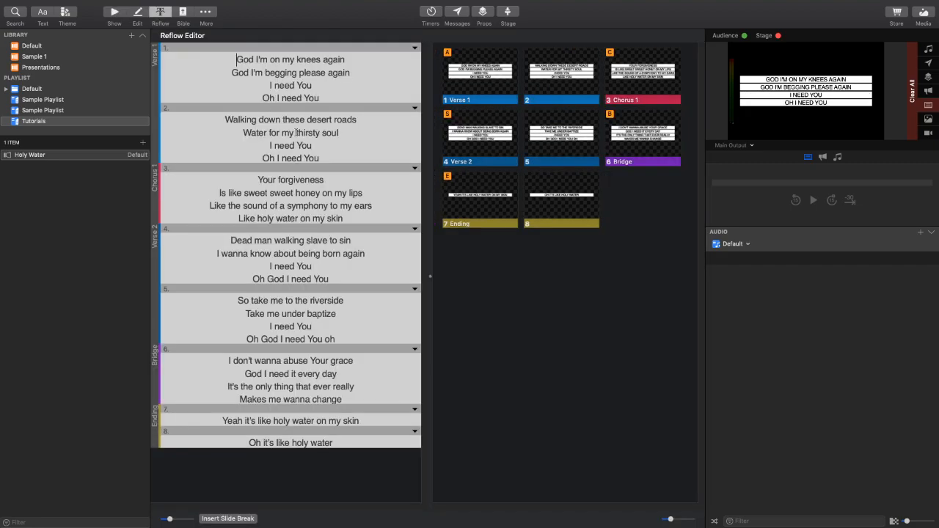
alt+click(355, 80)
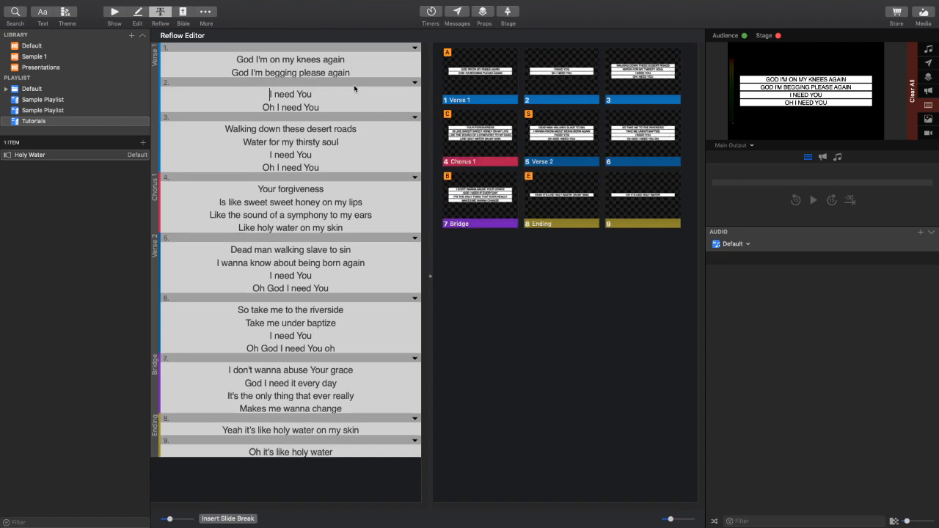
alt+click(347, 142)
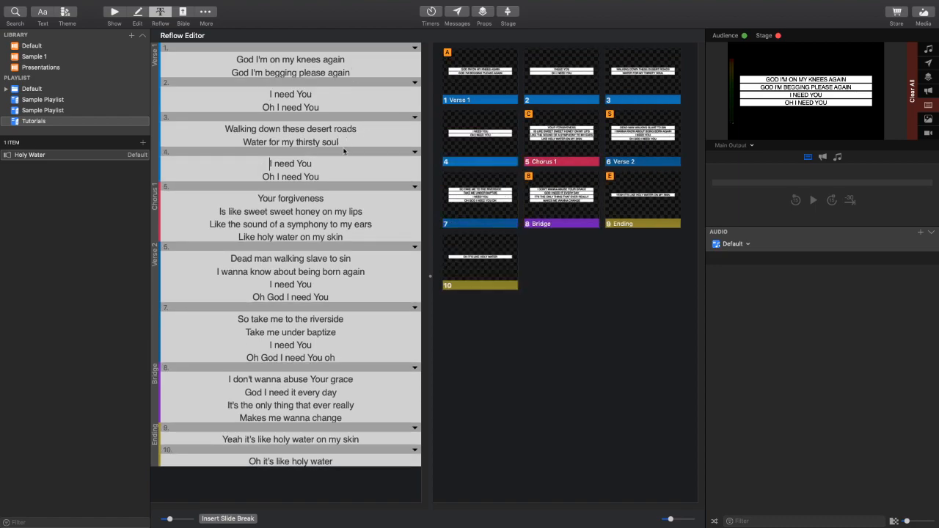
alt+click(373, 211)
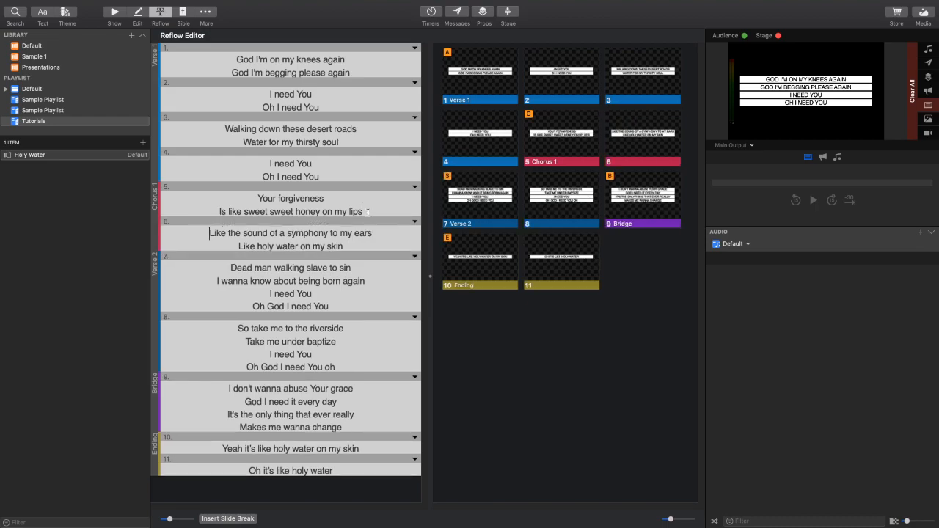
- Split the four-line slides of Verse 2 and the Bridge into two-line slides
alt+click(376, 281)
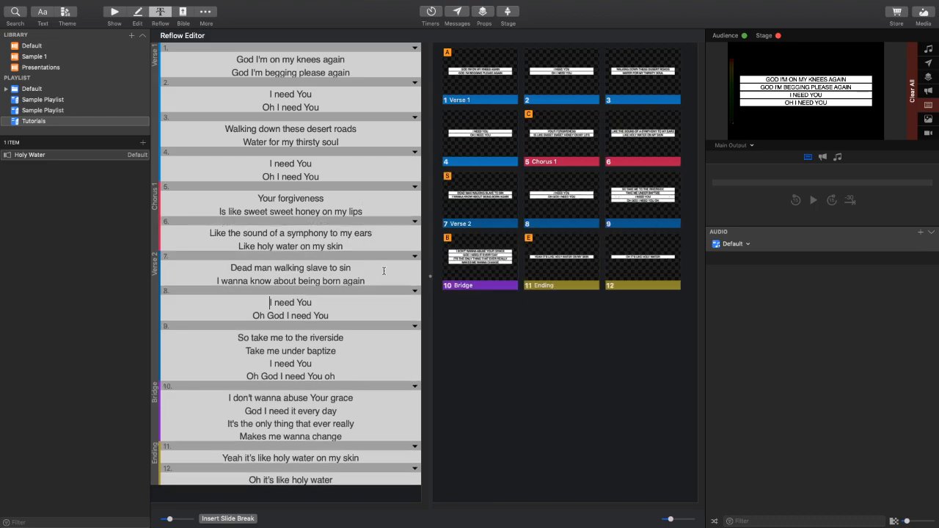
alt+click(341, 353)
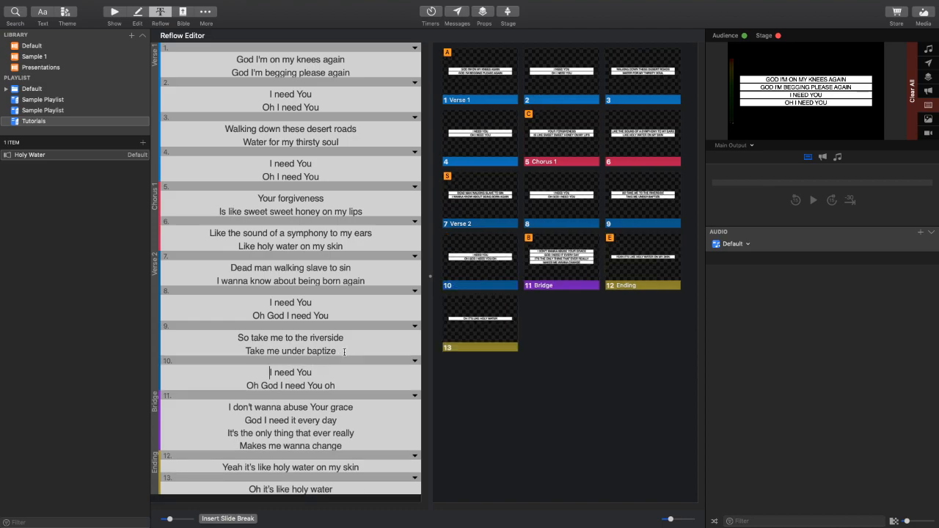
click(346, 424)
alt+click(346, 424)
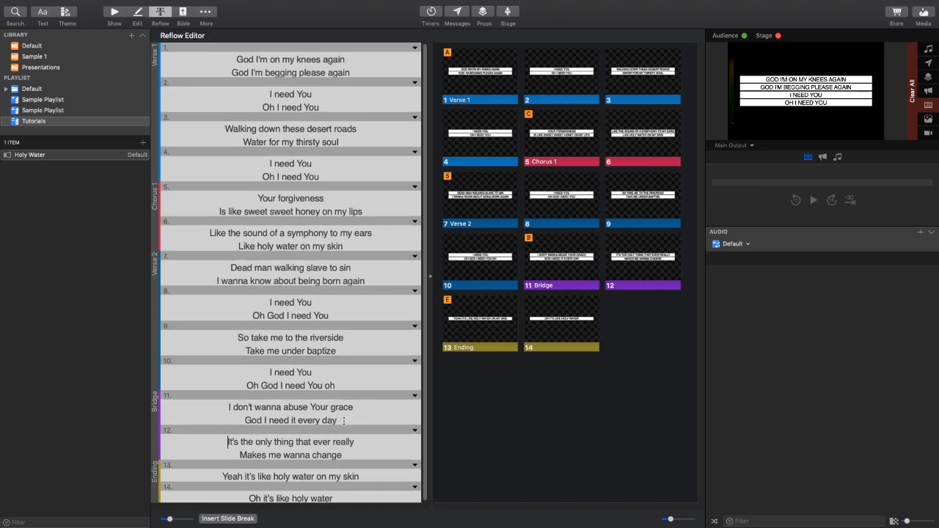
- Send the two-line Verse 1 slides live in the Show view, moving forward and back between slides 1 and 4
click(113, 15)
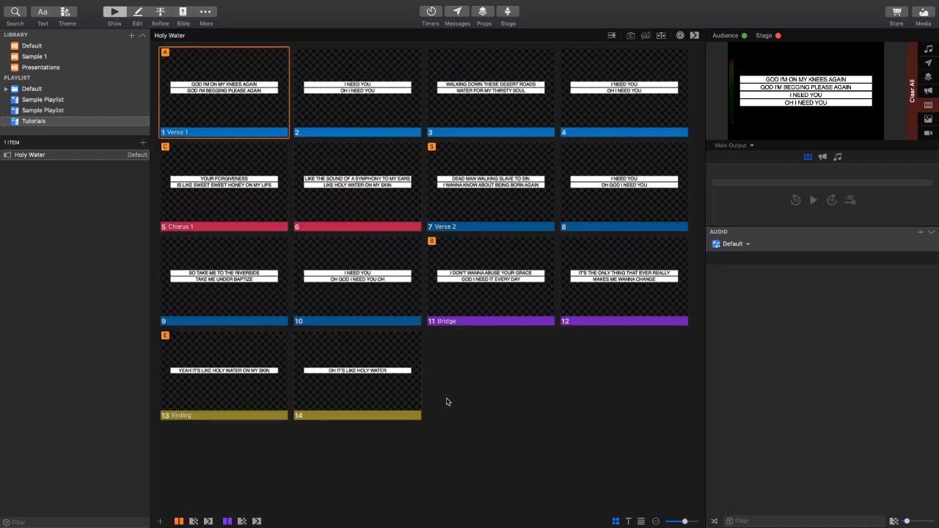
click(220, 91)
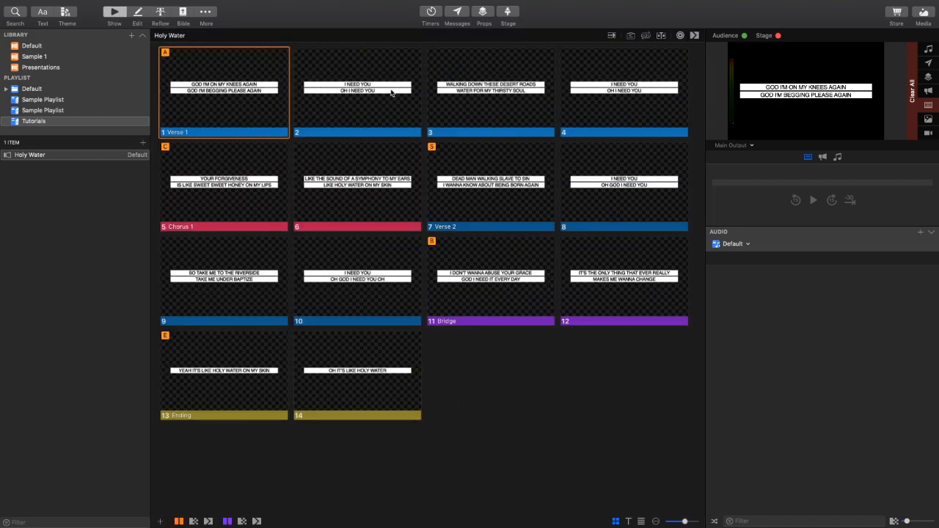
click(380, 94)
click(467, 96)
click(563, 95)
click(478, 92)
click(300, 93)
click(224, 89)
click(349, 104)
click(518, 99)
click(610, 97)
- Send slides from Chorus 1, Verse 2 and the Bridge live, ending on slide 12
click(621, 177)
click(434, 194)
click(210, 199)
click(244, 286)
click(363, 290)
click(498, 294)
click(623, 295)
click(450, 290)
click(620, 297)
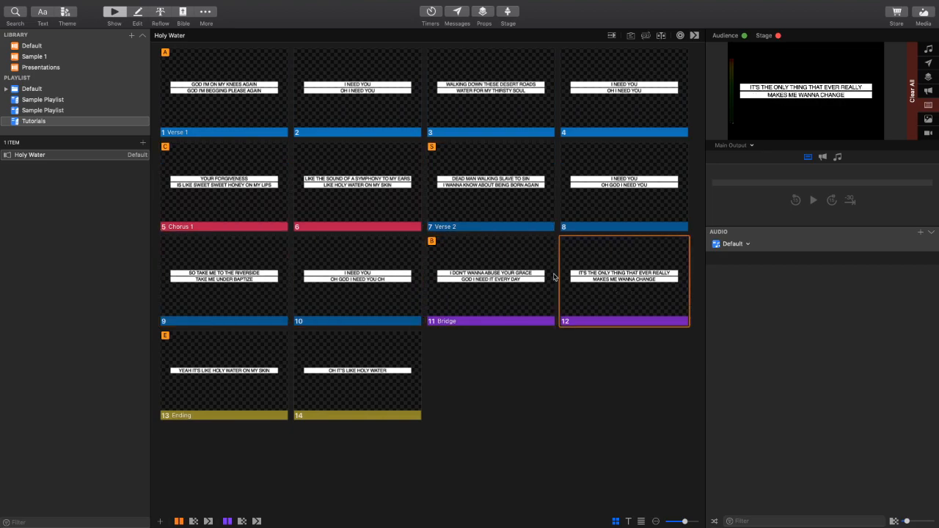
- Send slides 7 and 10 live, followed by the first slides of Verse 1, Chorus 1, Verse 2, Bridge and Ending in turn
click(488, 189)
click(345, 304)
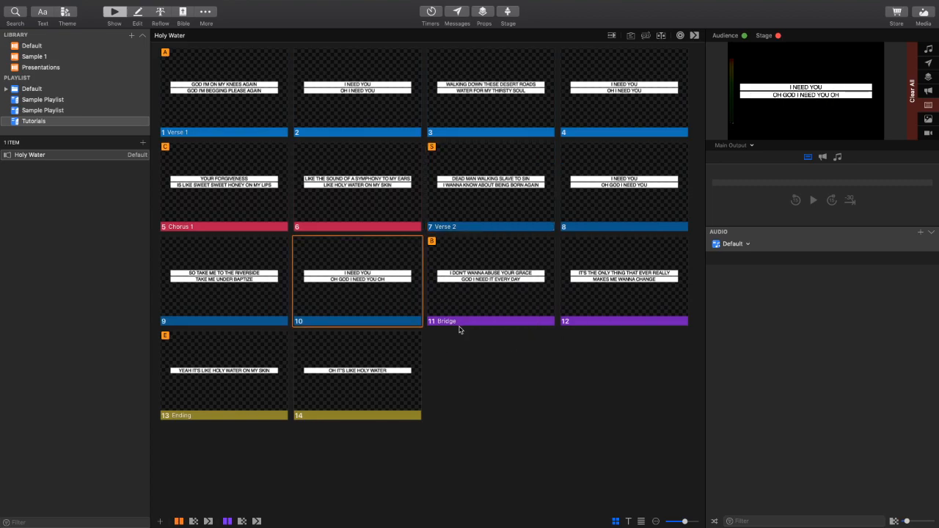
click(222, 101)
click(235, 215)
click(502, 202)
click(483, 293)
click(198, 374)
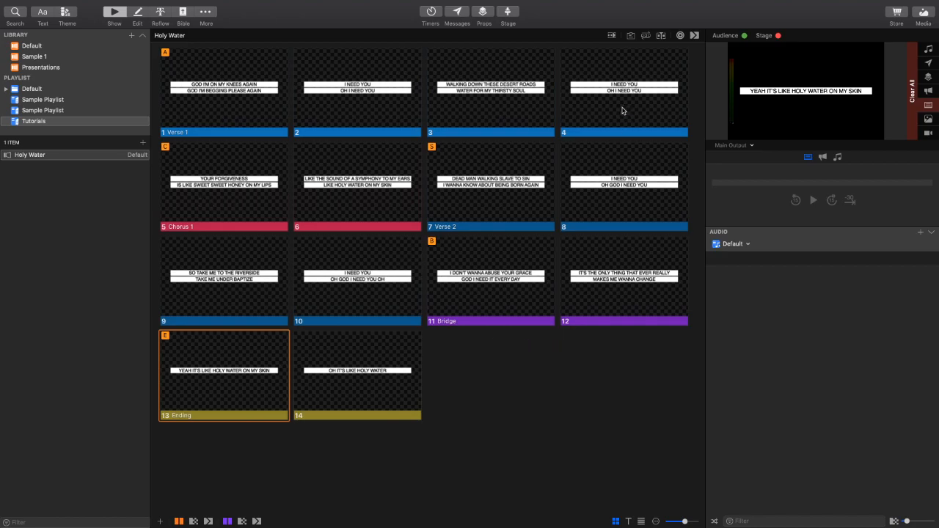
- Show the arrangement options for Holy Water and create a new arrangement named Default
click(645, 36)
click(645, 36)
click(646, 37)
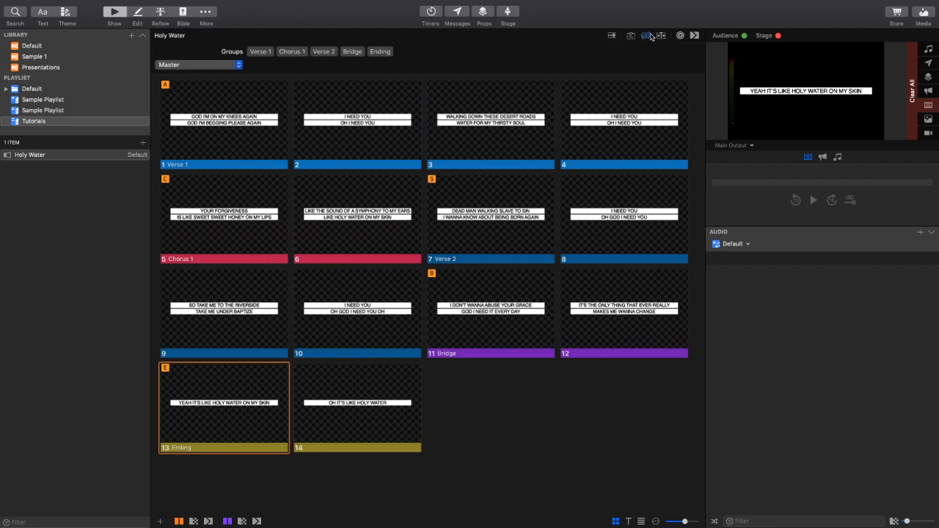
click(631, 37)
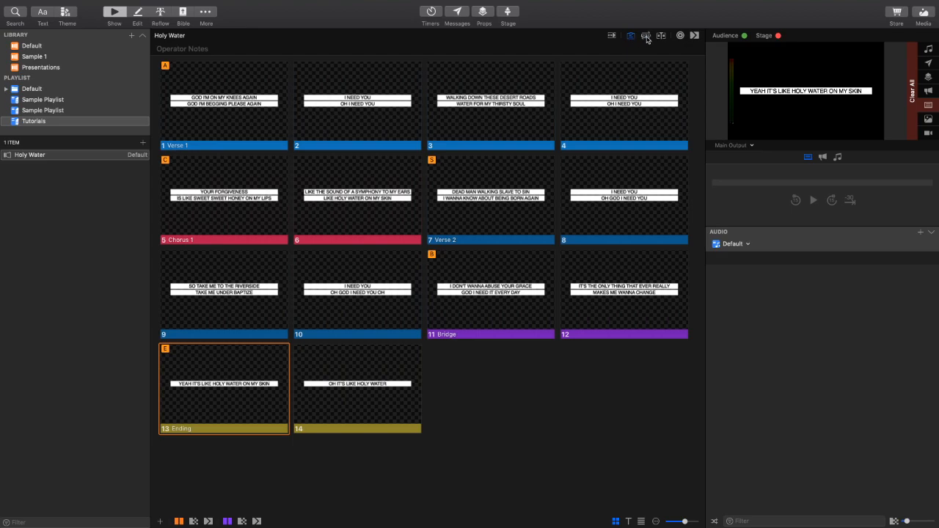
click(645, 37)
click(184, 65)
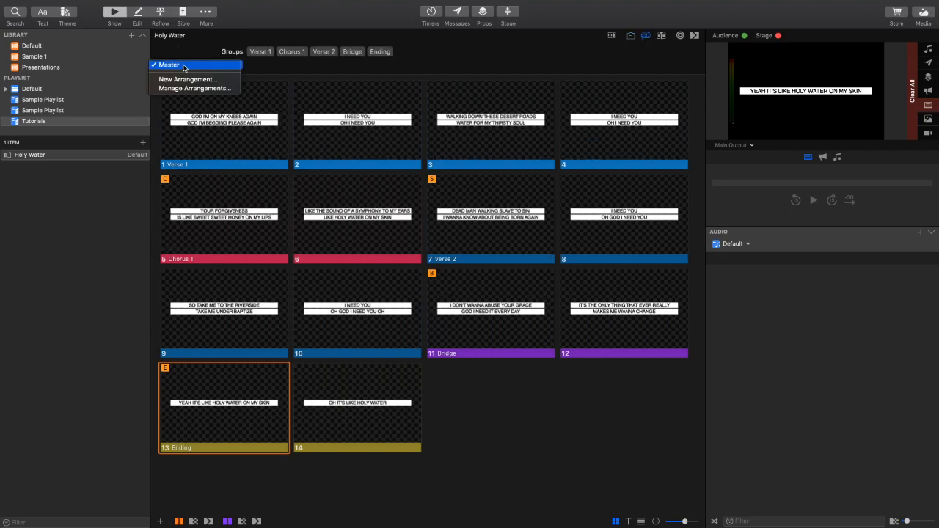
click(189, 66)
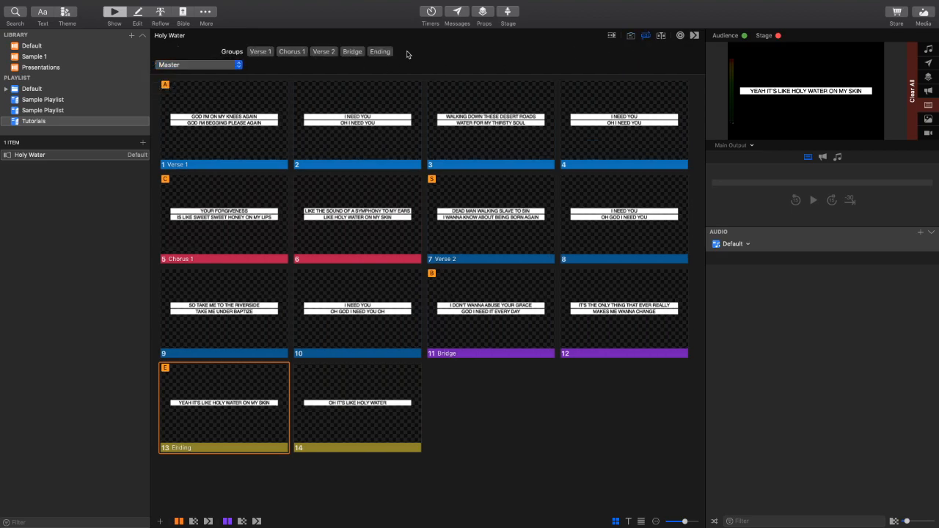
click(225, 66)
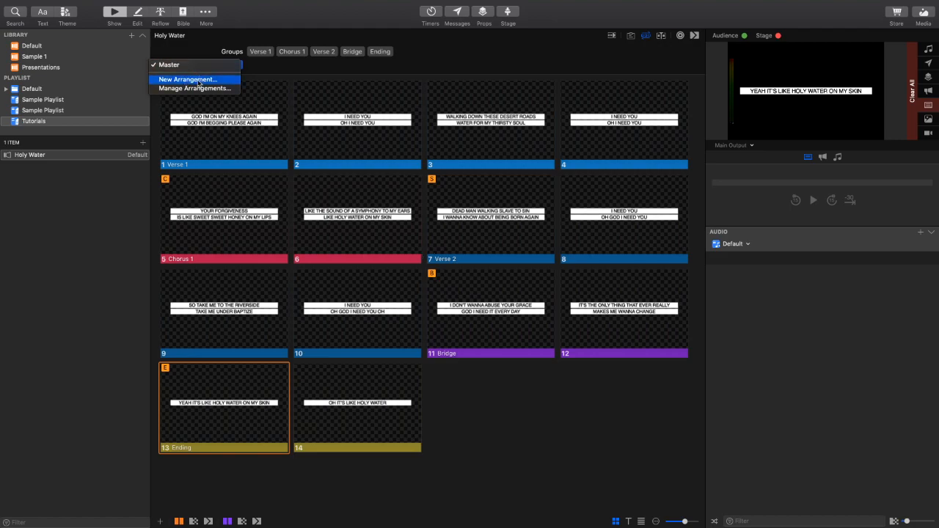
click(198, 81)
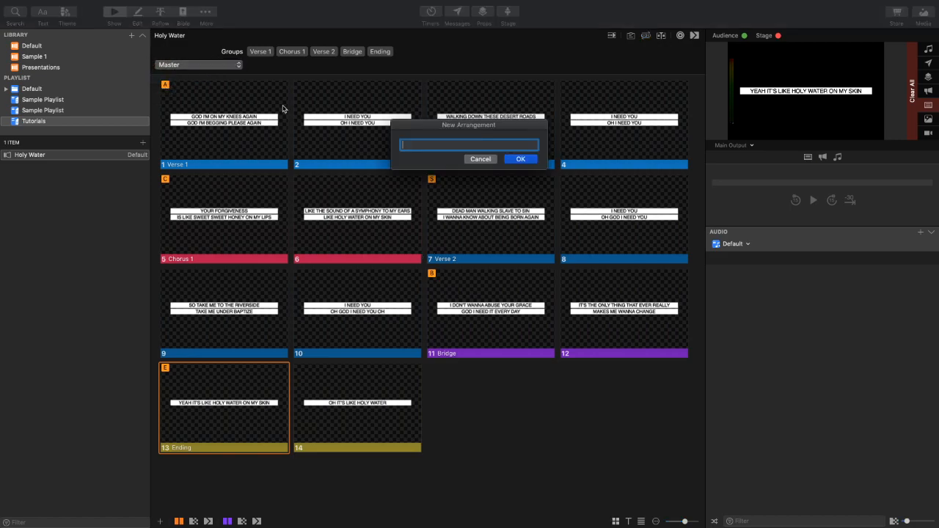
text(Default)
key(Return)
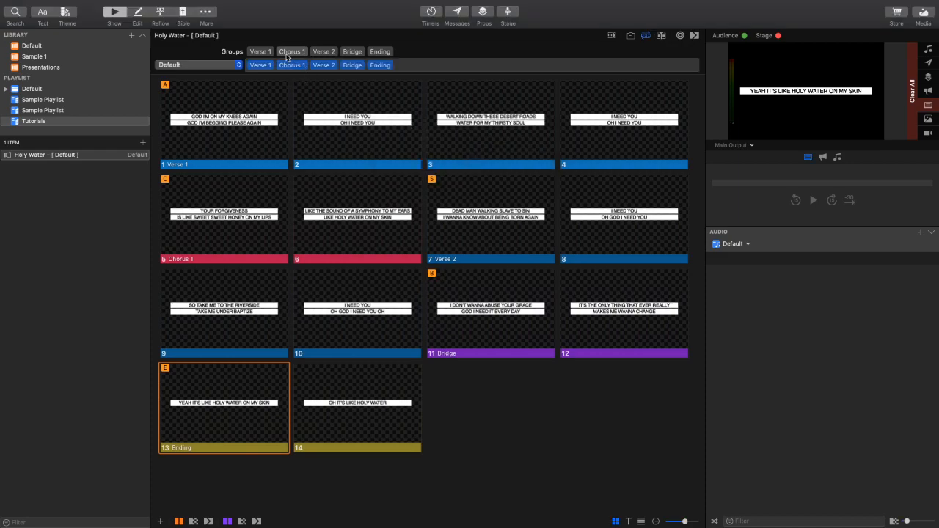
- Insert Chorus 1 between Verse 2 and the Bridge in the Default arrangement
drag(291, 52, 331, 64)
drag(290, 54, 345, 70)
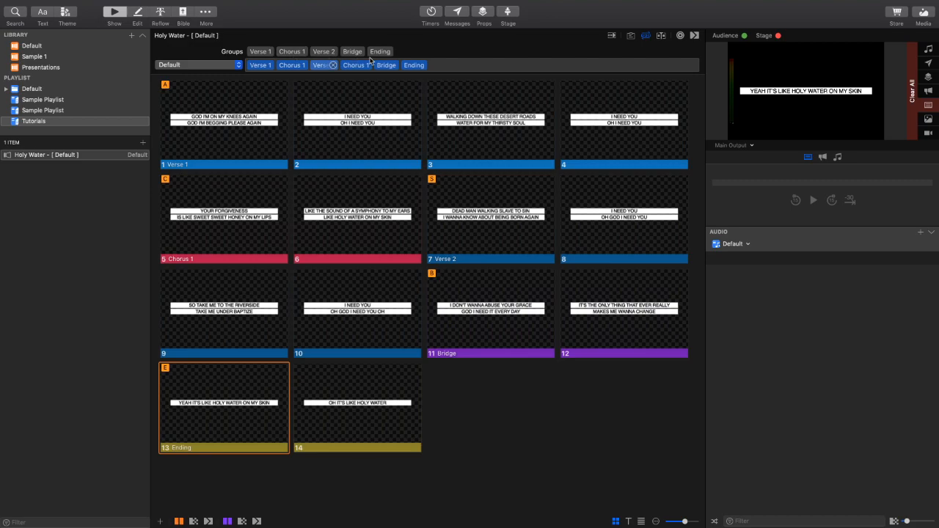
mouse_move(293, 56)
mouse_down()
mouse_move(397, 69)
mouse_move(286, 53)
mouse_up()
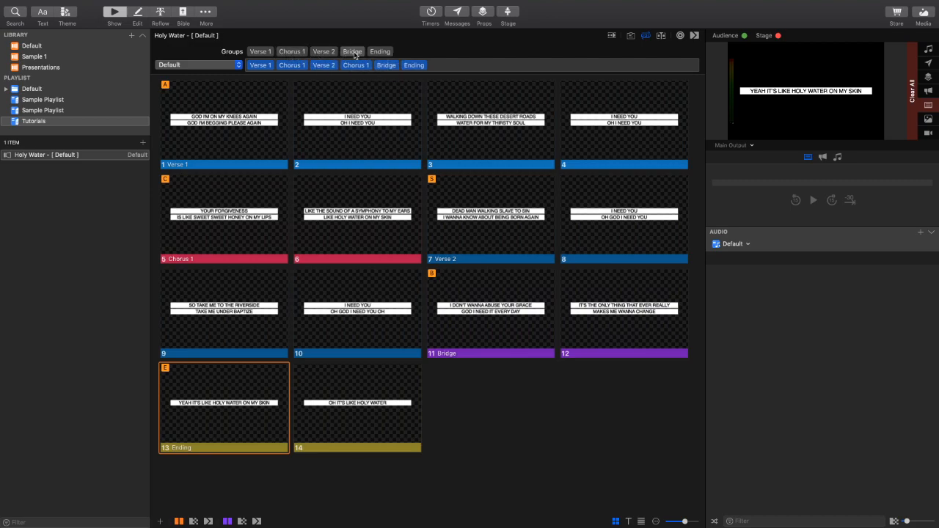
- Add a second Bridge and two Chorus 1 groups before the Ending in the Default arrangement
drag(353, 54, 408, 66)
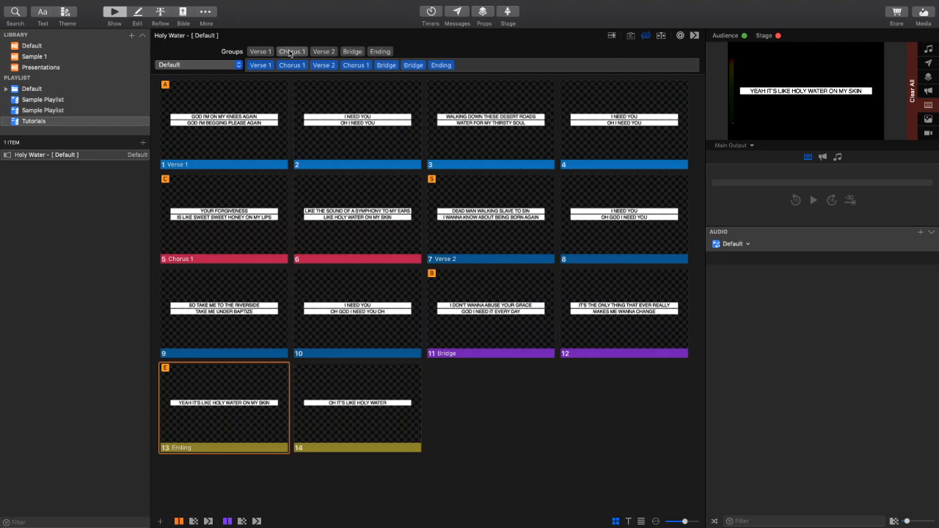
drag(290, 52, 415, 66)
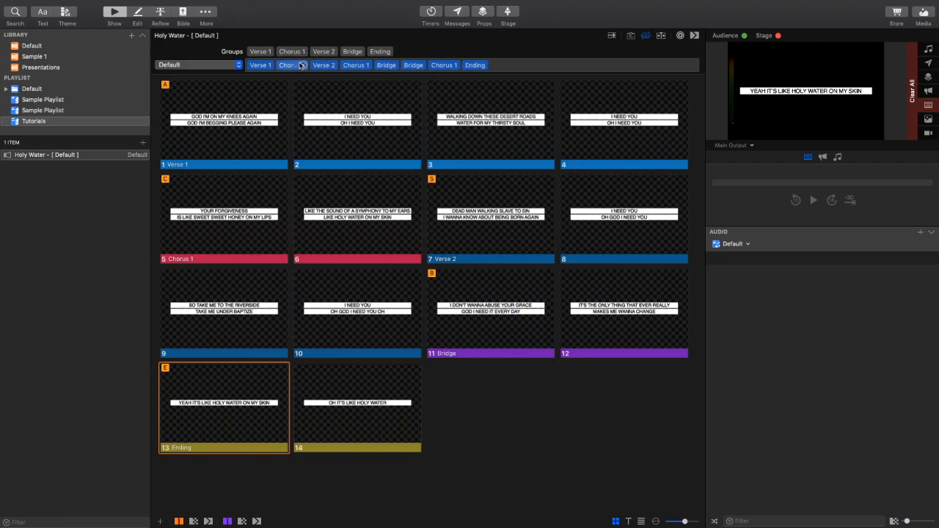
drag(291, 52, 456, 66)
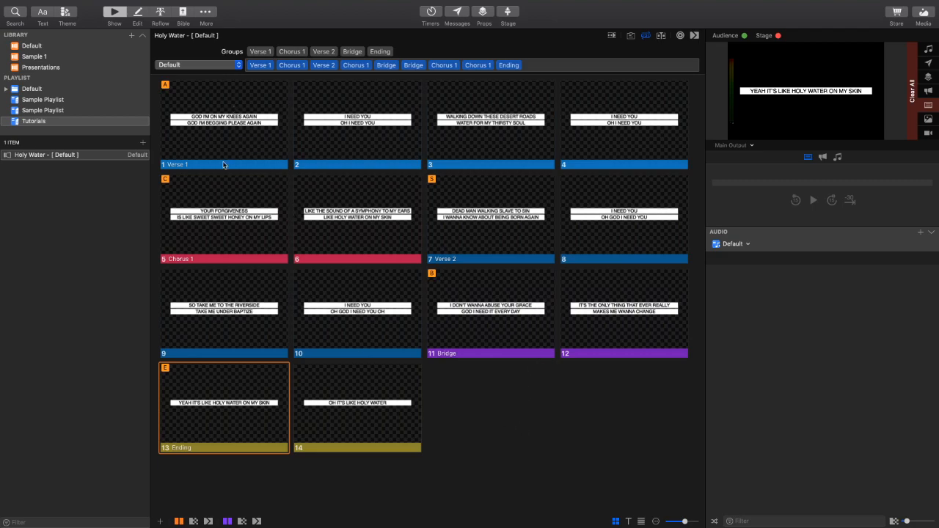
- Apply the Default arrangement, hide the arrangement options and look through the rearranged slides
click(208, 67)
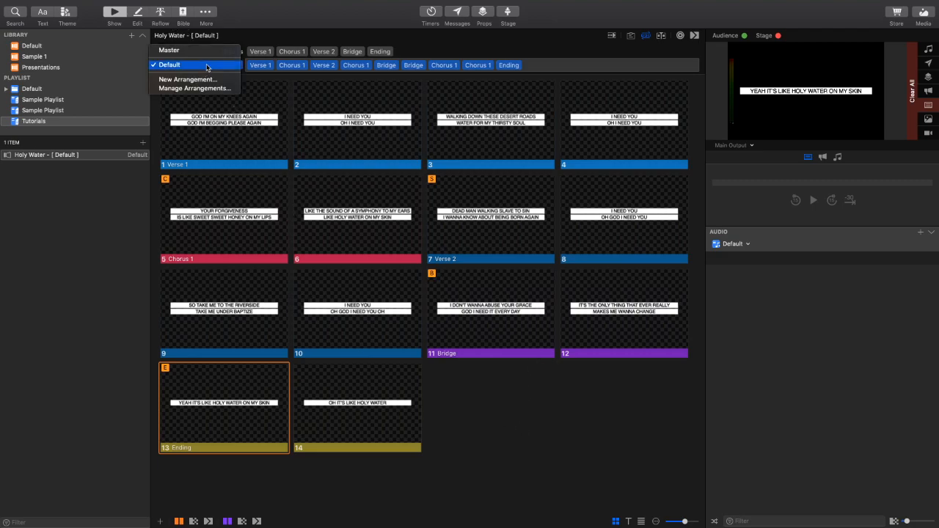
click(208, 66)
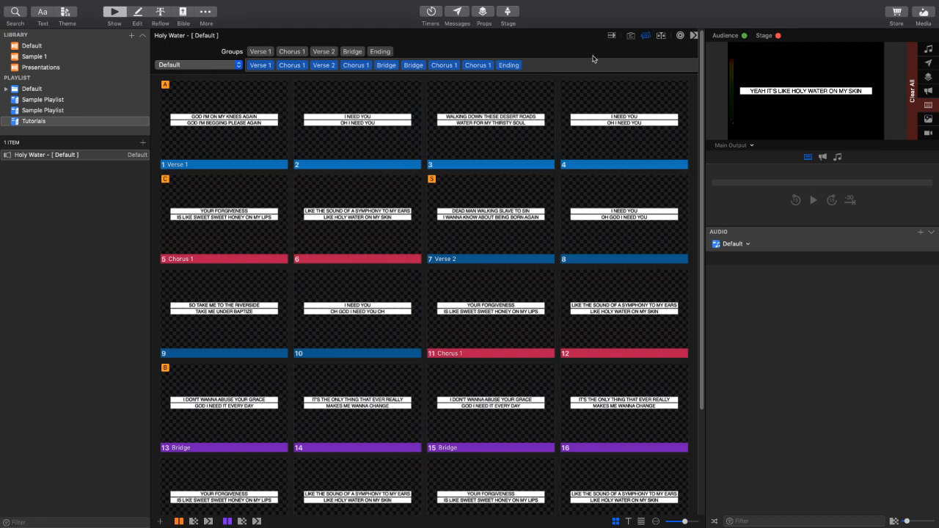
click(649, 37)
scroll(425, 267, down, 3)
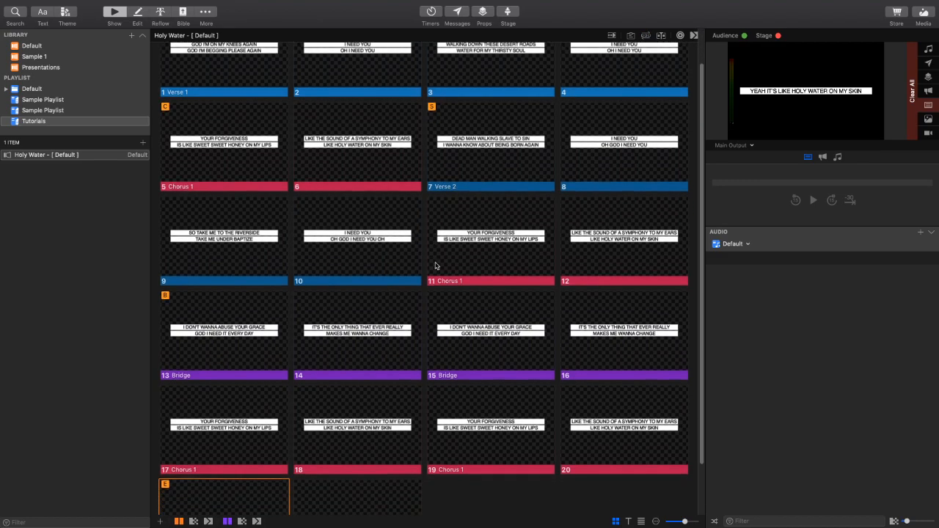
scroll(459, 262, up, 3)
scroll(459, 262, down, 3)
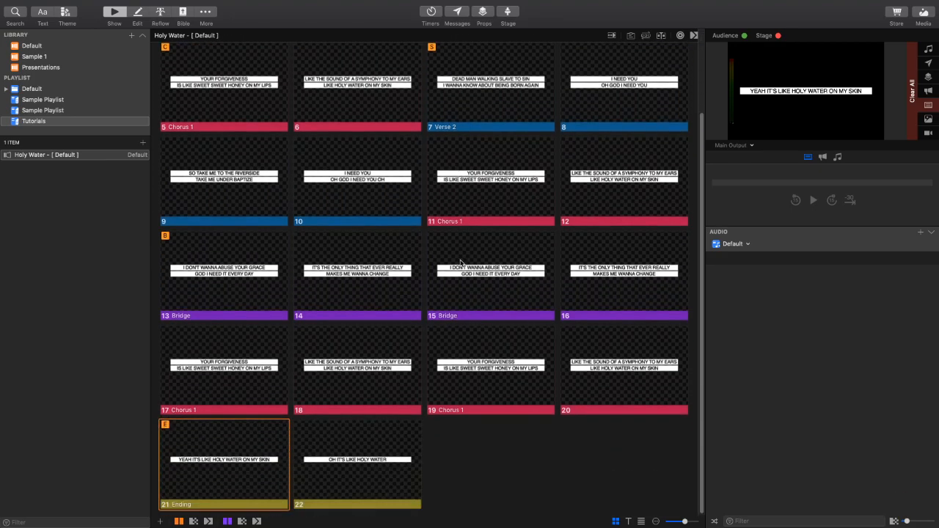
scroll(461, 259, up, 3)
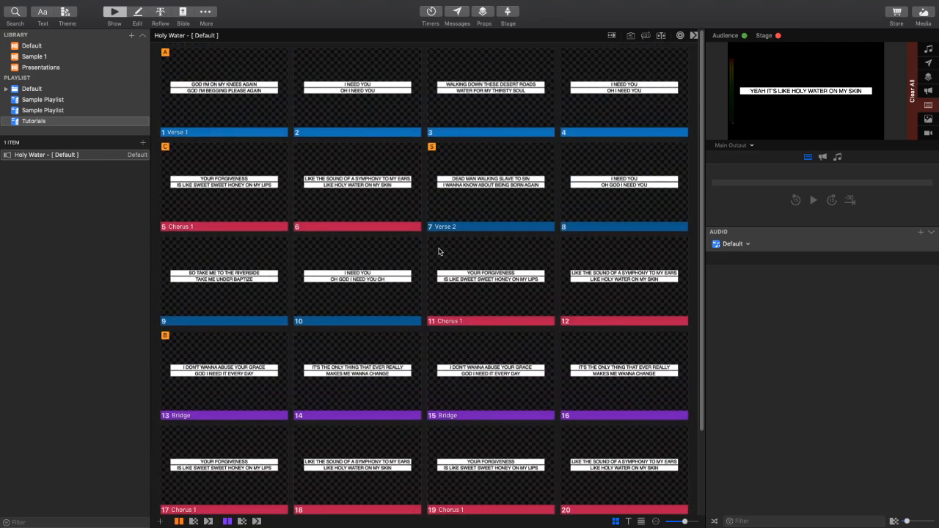
scroll(439, 252, down, 3)
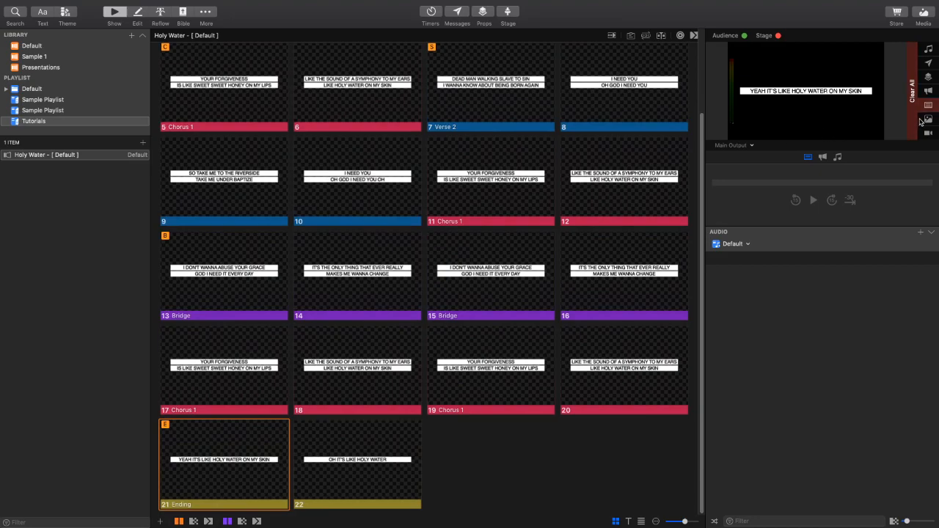
- Clear all live output and show the media bin, enlarging it to display more thumbnails
click(914, 108)
scroll(203, 211, up, 3)
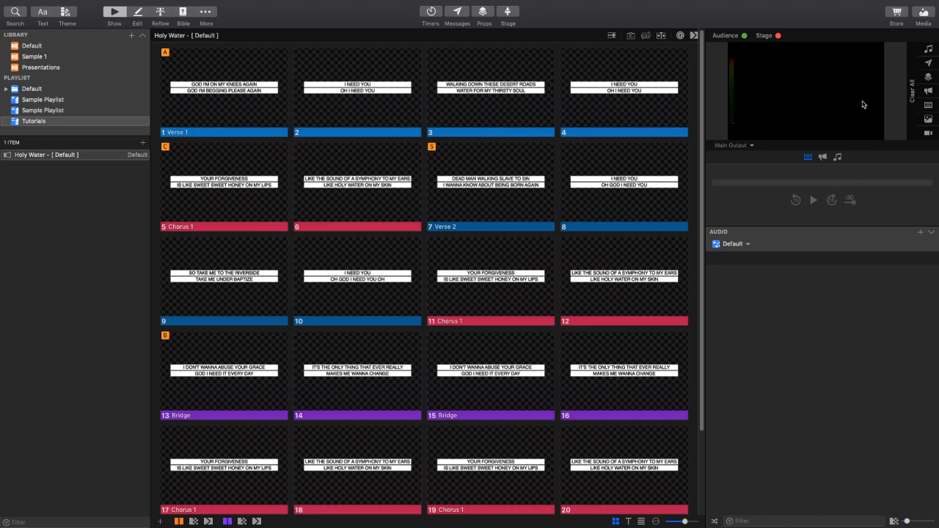
click(924, 12)
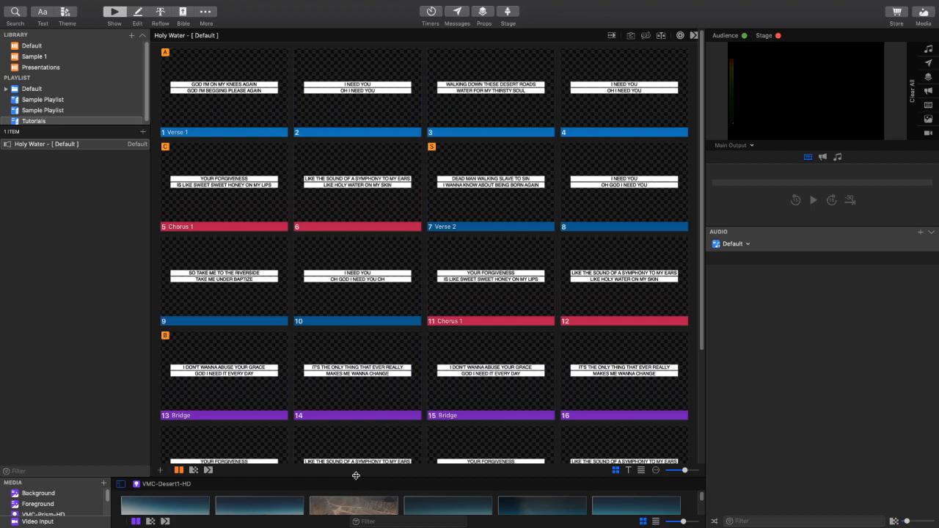
drag(354, 476, 354, 401)
- Insert the VMC-Desert1-06-HD clip as a new first slide before Verse 1 and send it live
scroll(316, 477, down, 3)
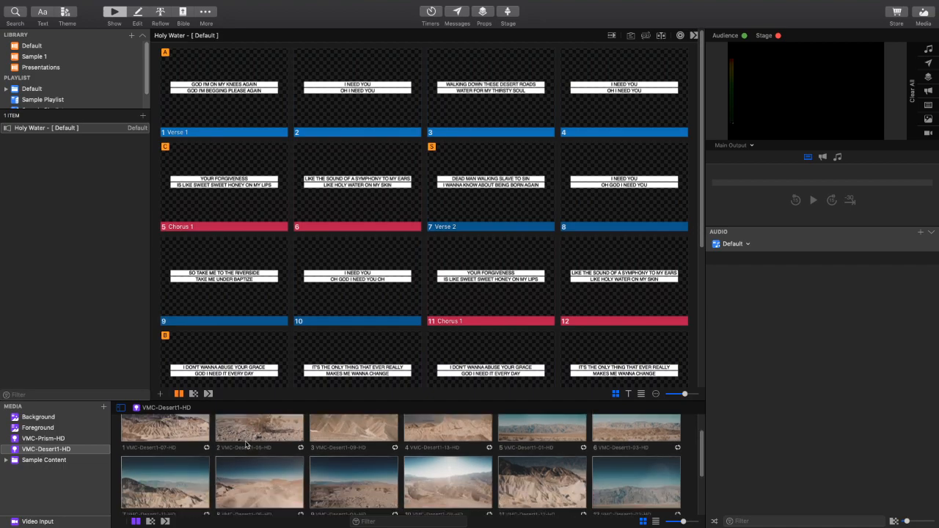
scroll(272, 456, up, 3)
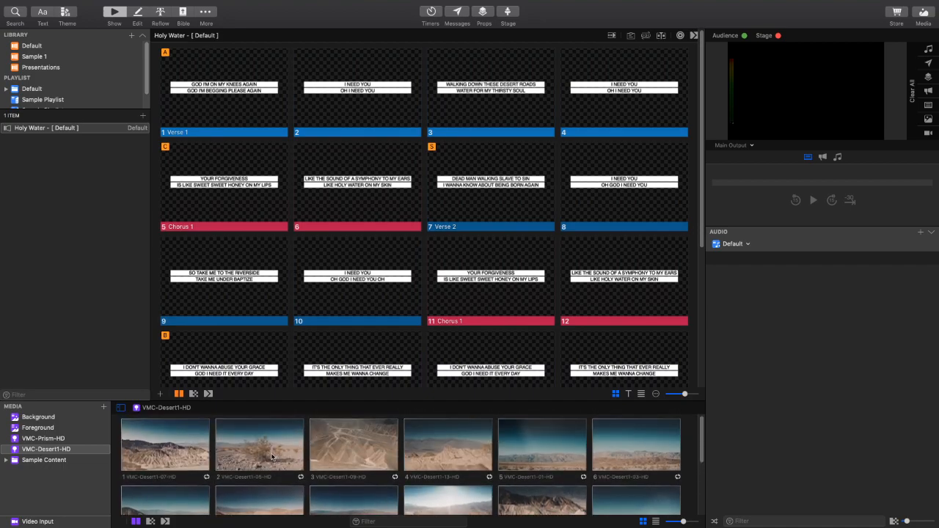
drag(265, 512, 157, 81)
click(221, 101)
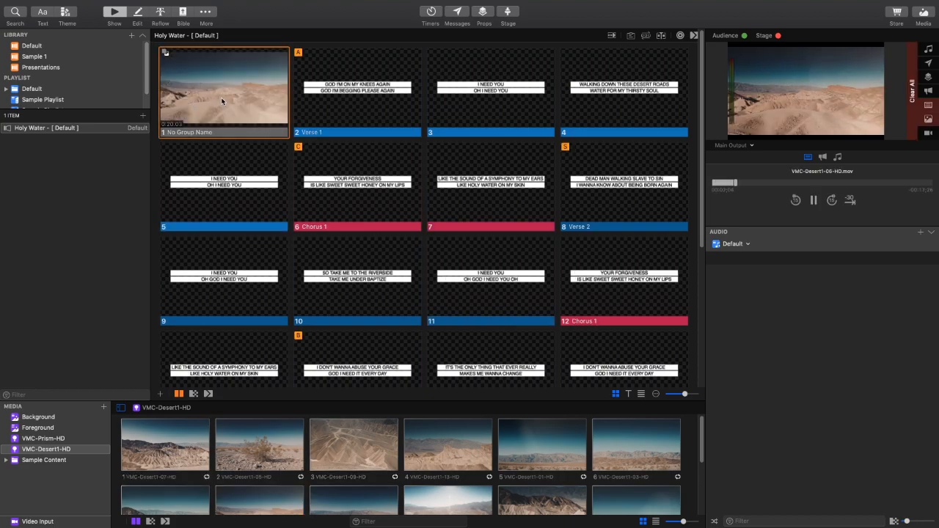
- Give the first Verse 1 slide a Dissolve transition
key(Right)
key(Left)
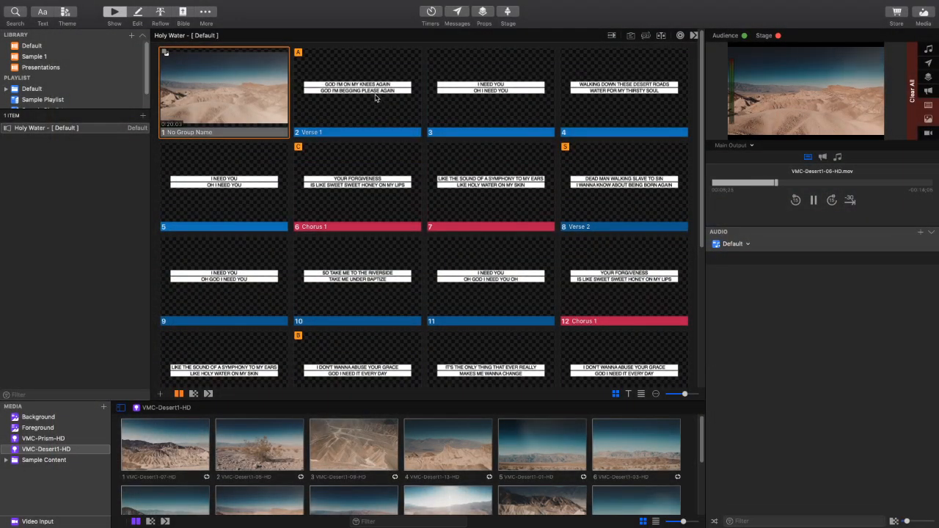
right_click(363, 98)
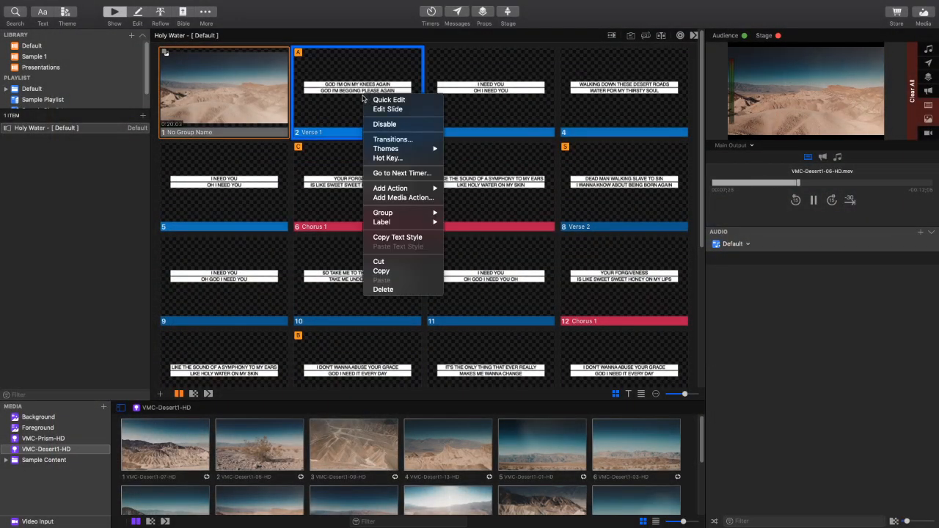
click(415, 140)
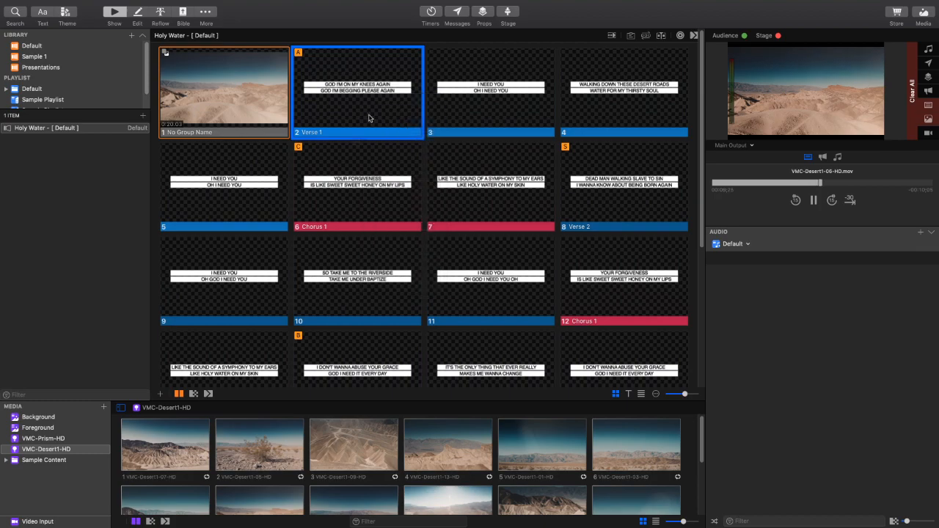
click(256, 219)
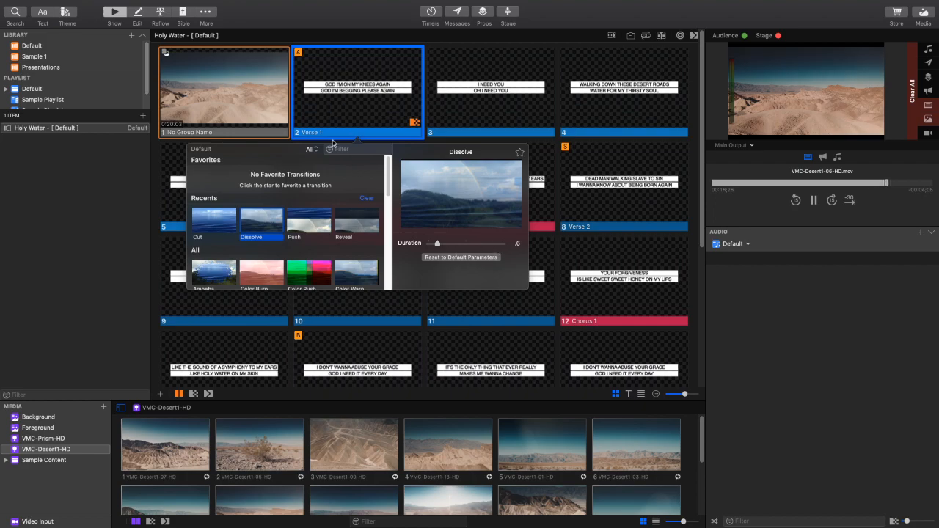
- Send the video background slide live and advance to the first Verse 1 slide, repeating to preview its transition
click(252, 95)
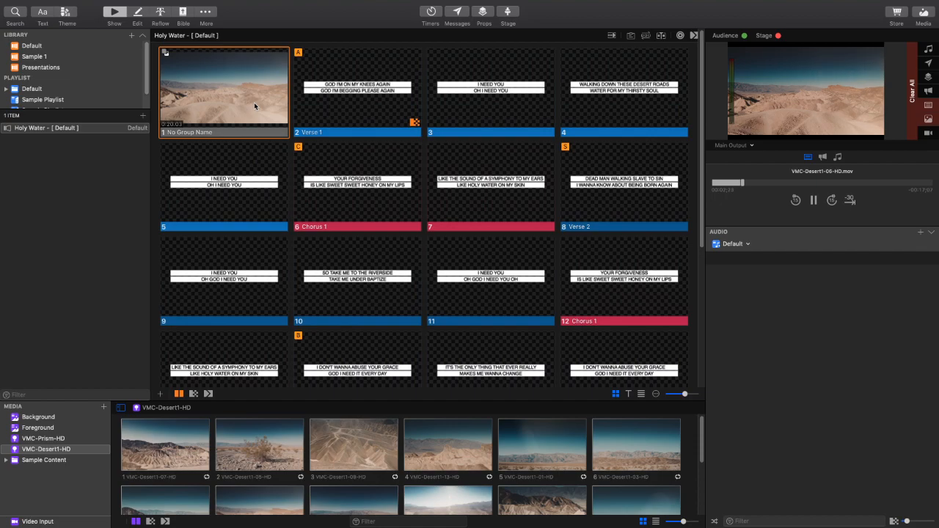
key(Right)
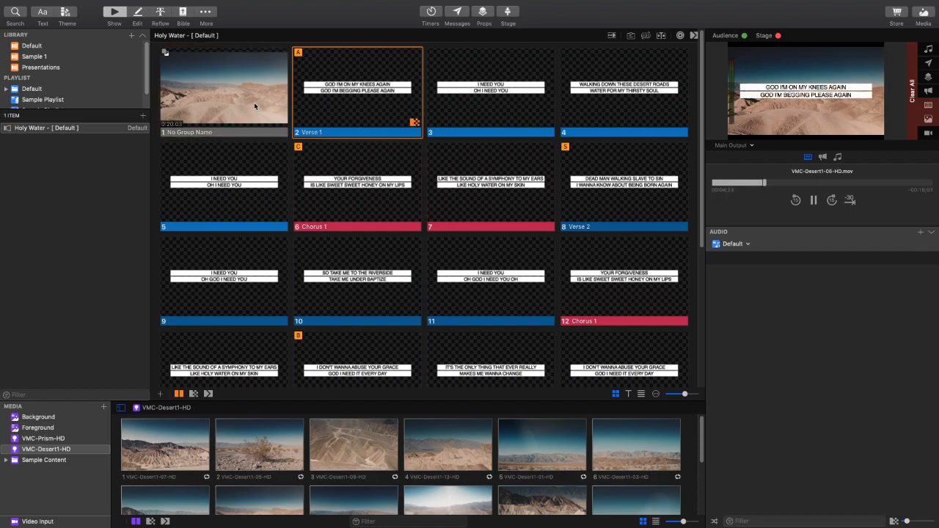
click(254, 102)
key(Right)
click(253, 102)
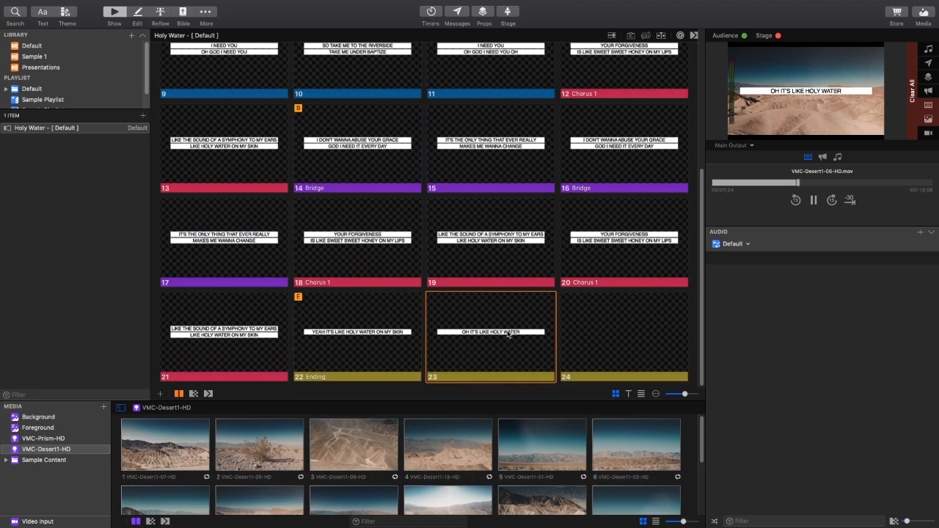
- Send the last Ending slide live and give it a Dissolve transition
click(608, 343)
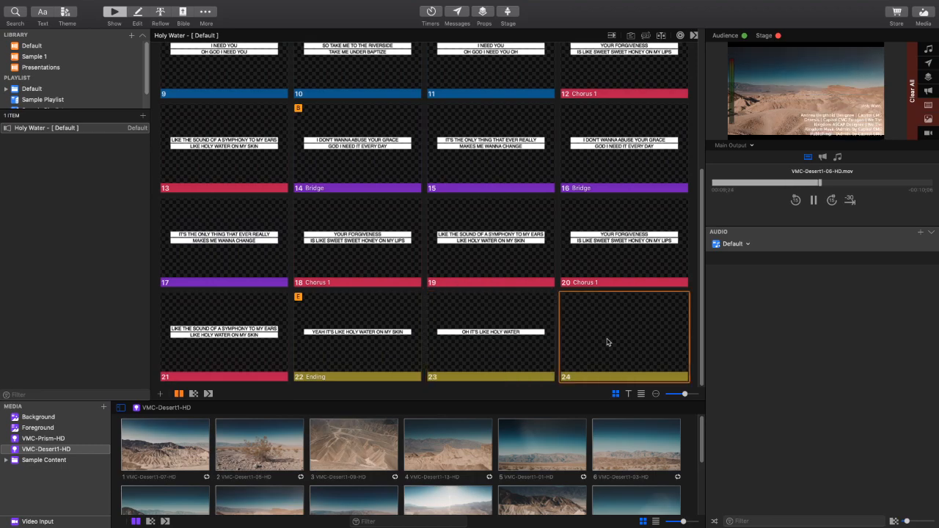
right_click(592, 325)
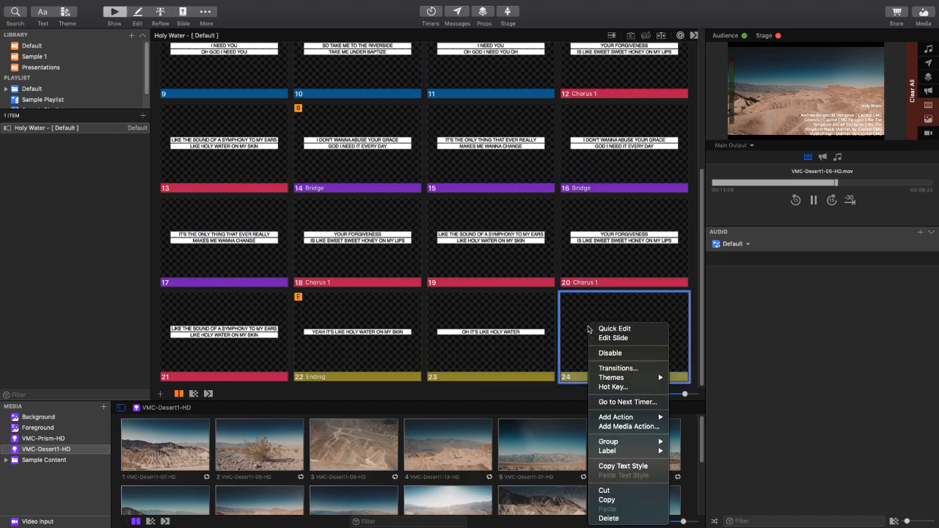
click(595, 369)
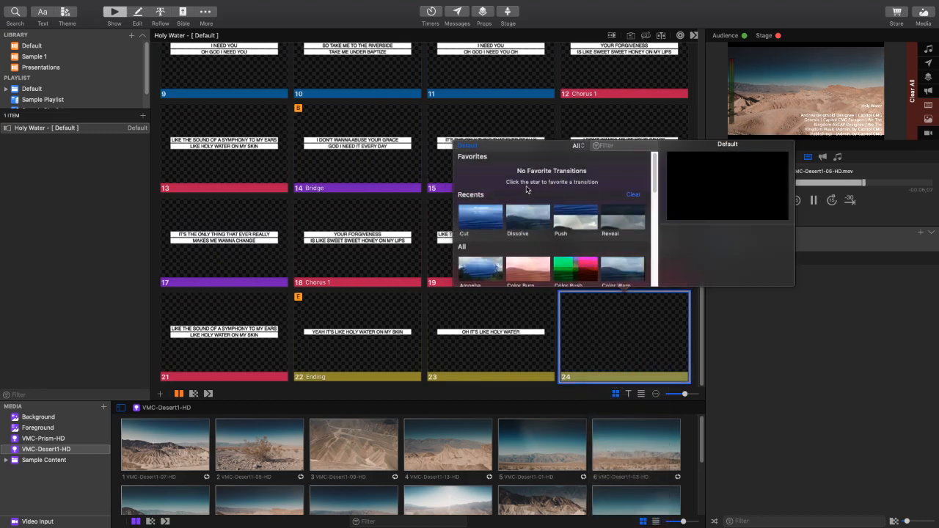
click(527, 217)
click(492, 360)
- Present the slide before the last Ending slide and advance to the final one to preview its transition
key(Right)
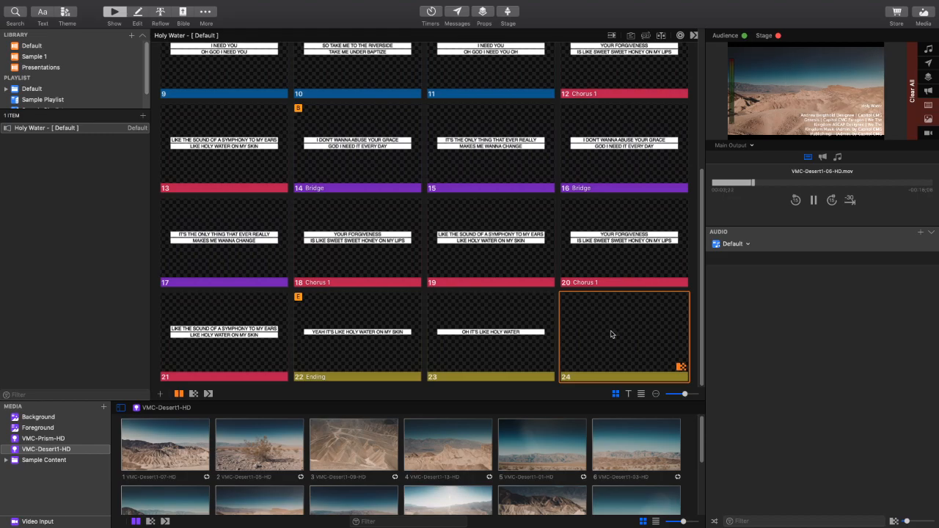
scroll(614, 330, down, 2)
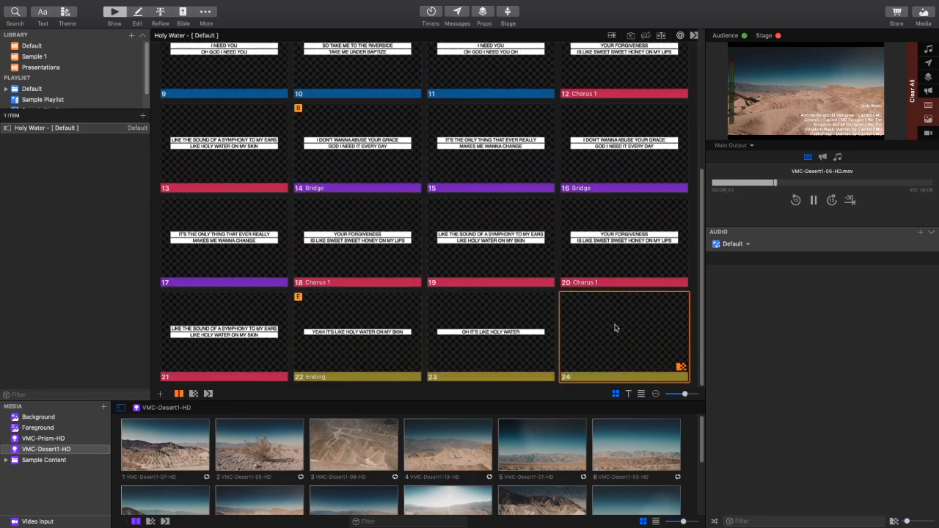
click(507, 354)
key(Right)
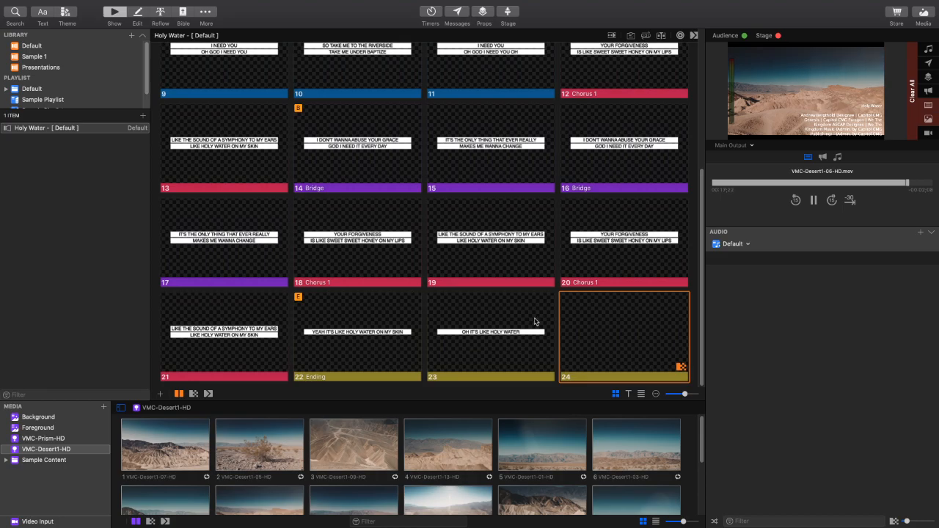
- Add a blank slide after the last Ending slide and assign it to the Interlude group
scroll(535, 321, up, 5)
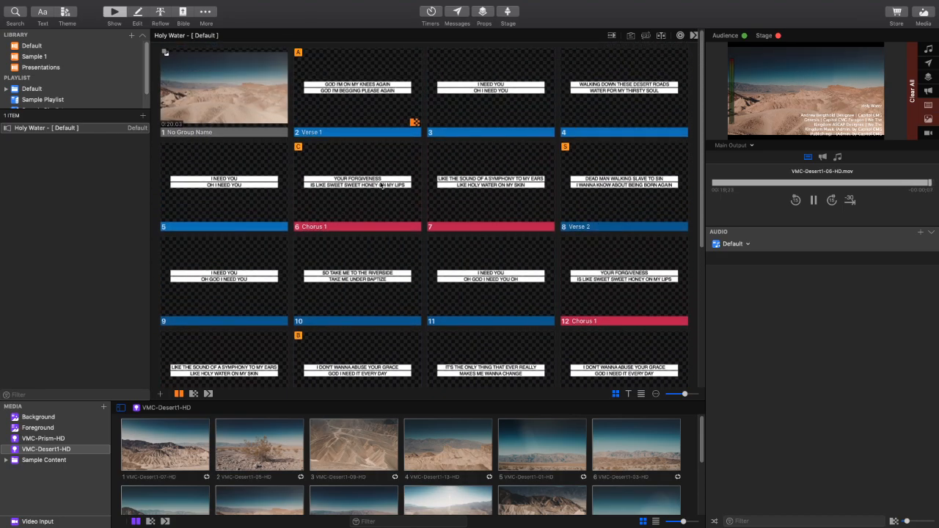
scroll(474, 184, down, 5)
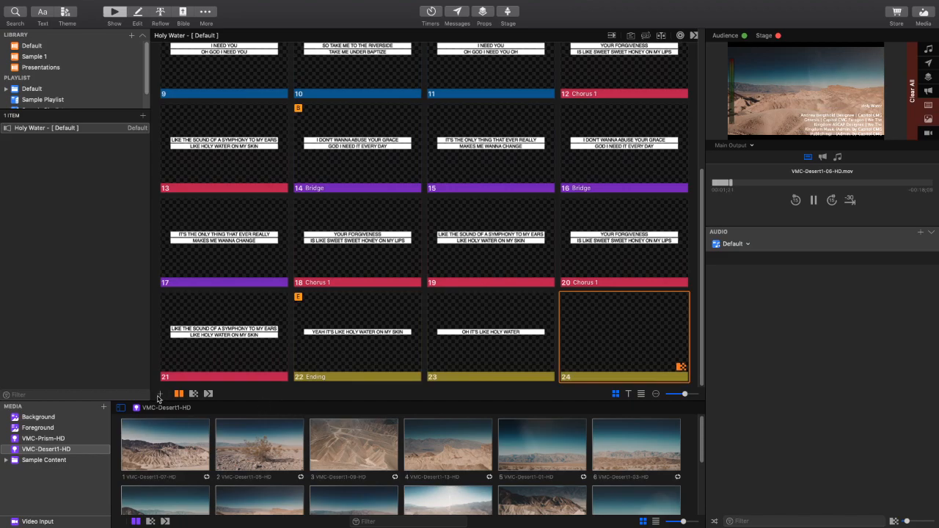
click(162, 395)
click(199, 404)
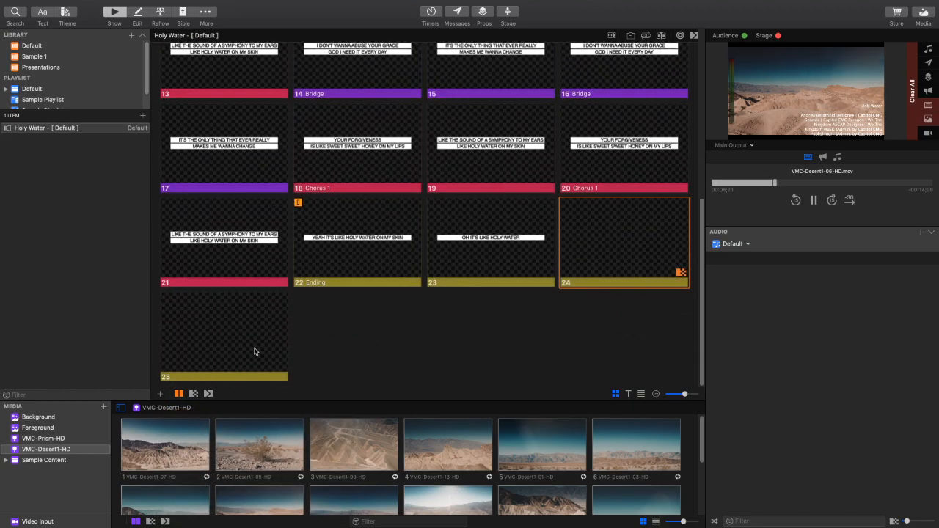
right_click(232, 343)
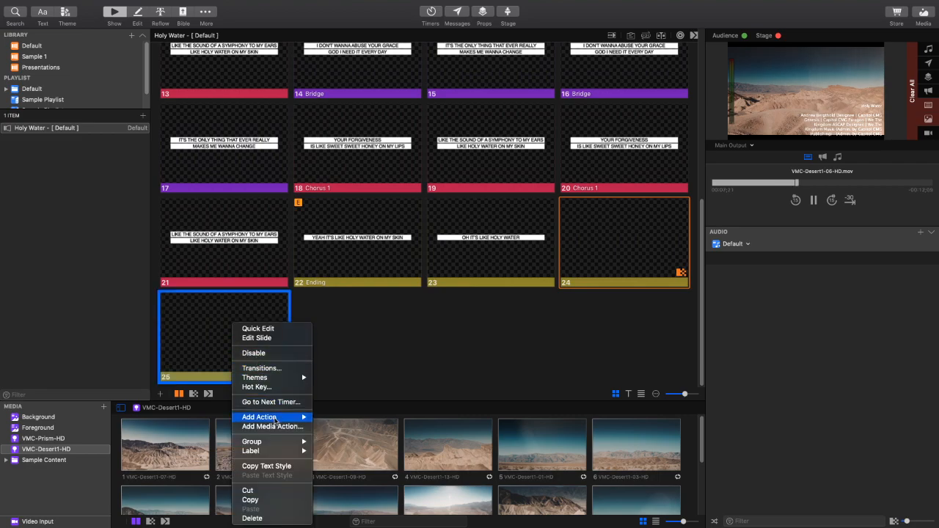
mouse_move(280, 444)
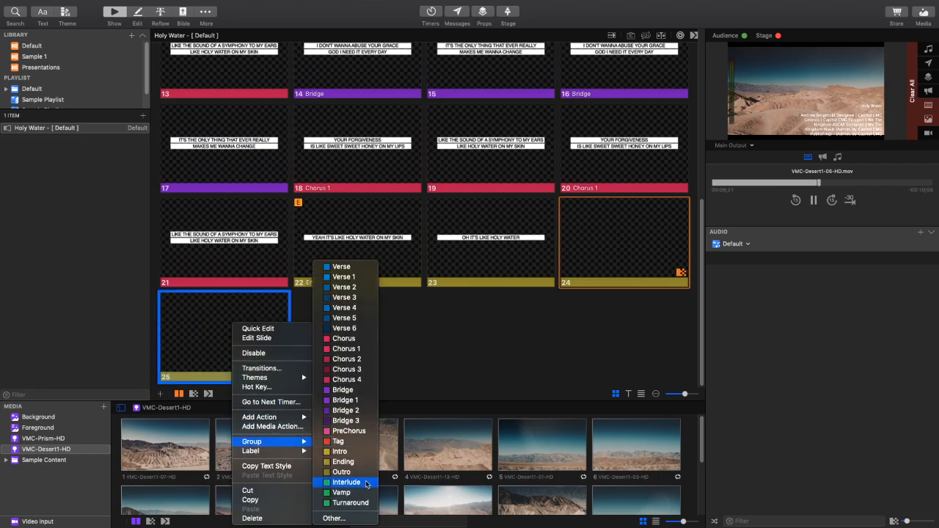
click(367, 482)
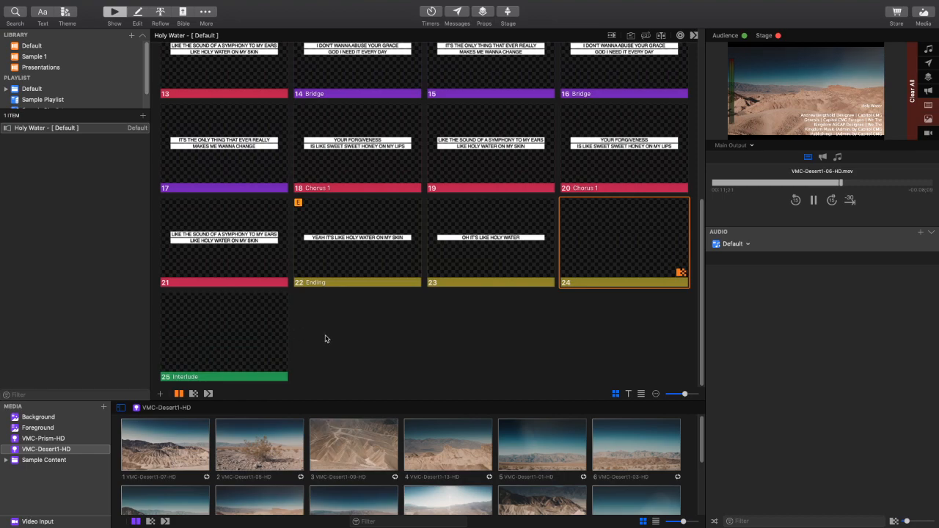
- In the Default arrangement, move Interlude between the first Chorus 1 and Verse 2, and add another Interlude before the first Bridge
scroll(326, 339, up, 1)
scroll(314, 339, up, 1)
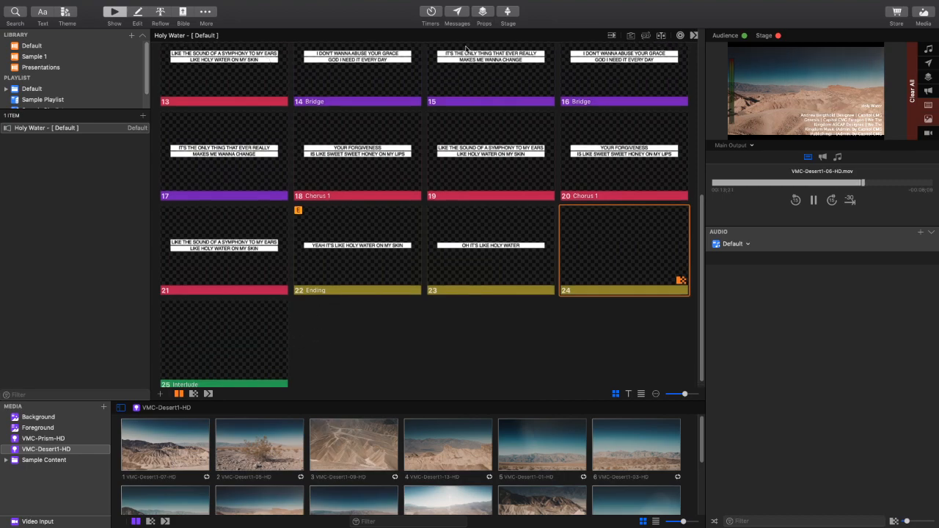
click(646, 36)
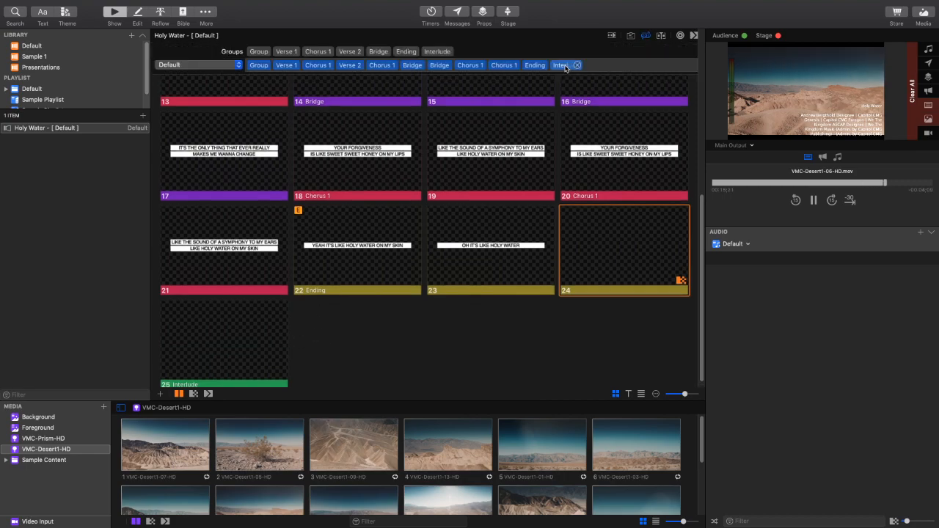
drag(565, 68, 346, 70)
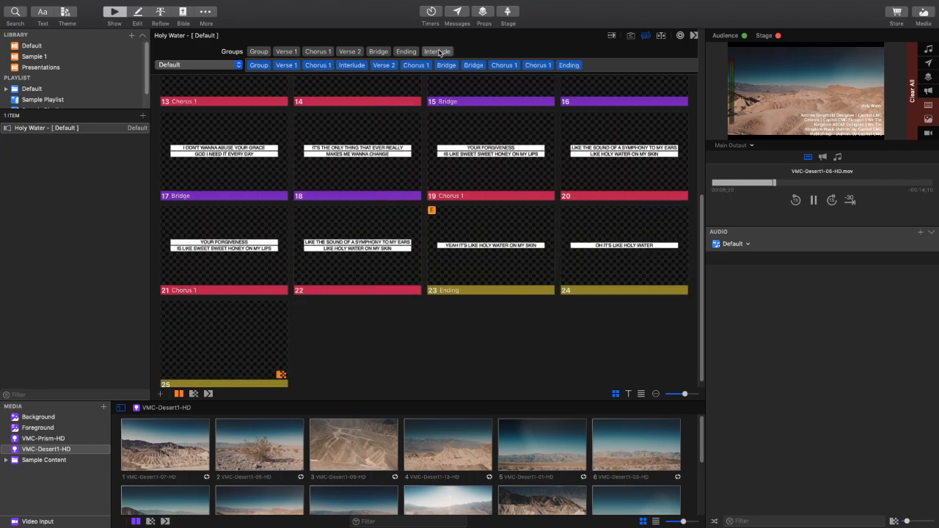
drag(439, 52, 434, 66)
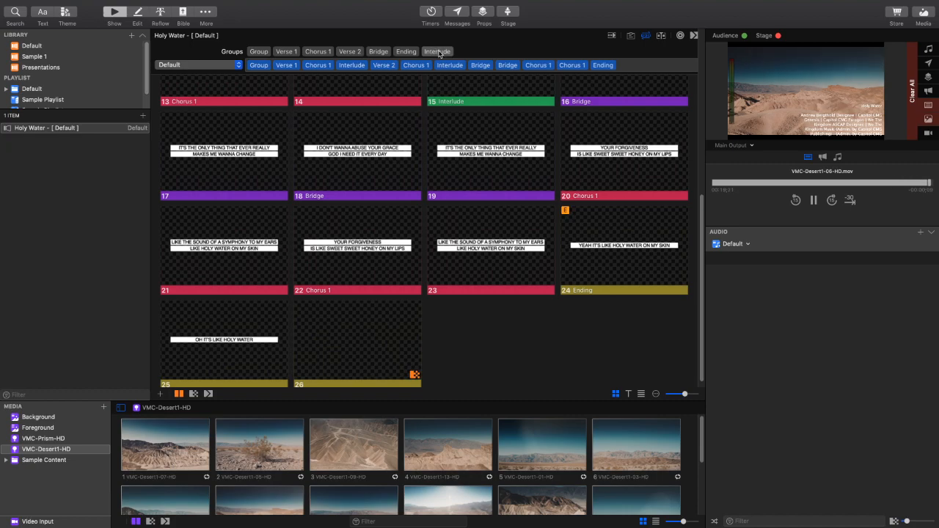
- Look through the slides with the added Interludes and hide the arrangement options
scroll(388, 336, down, 1)
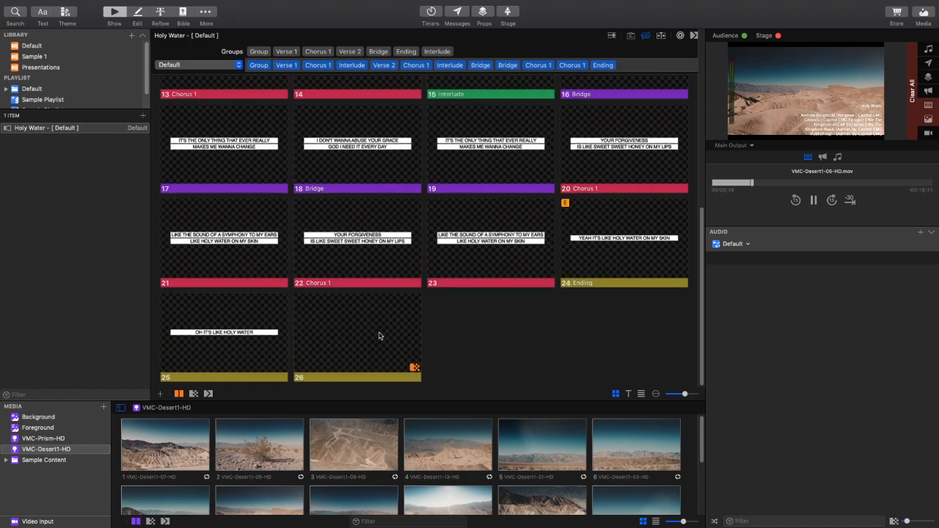
scroll(377, 335, up, 5)
scroll(470, 220, up, 3)
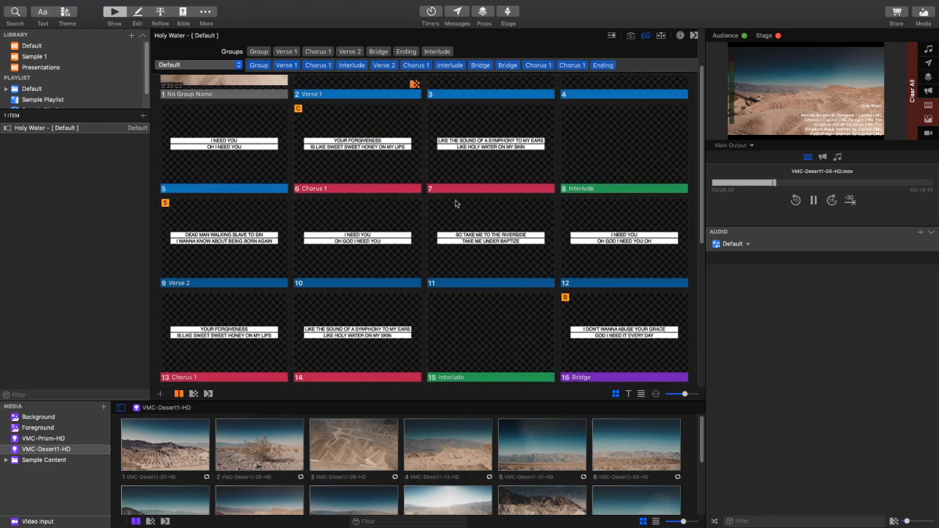
click(644, 36)
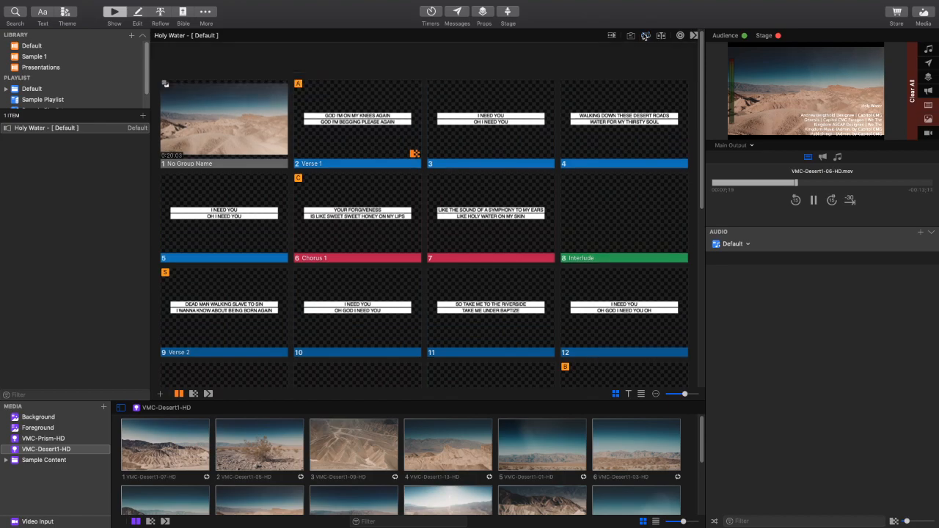
scroll(456, 310, down, 3)
scroll(511, 186, up, 2)
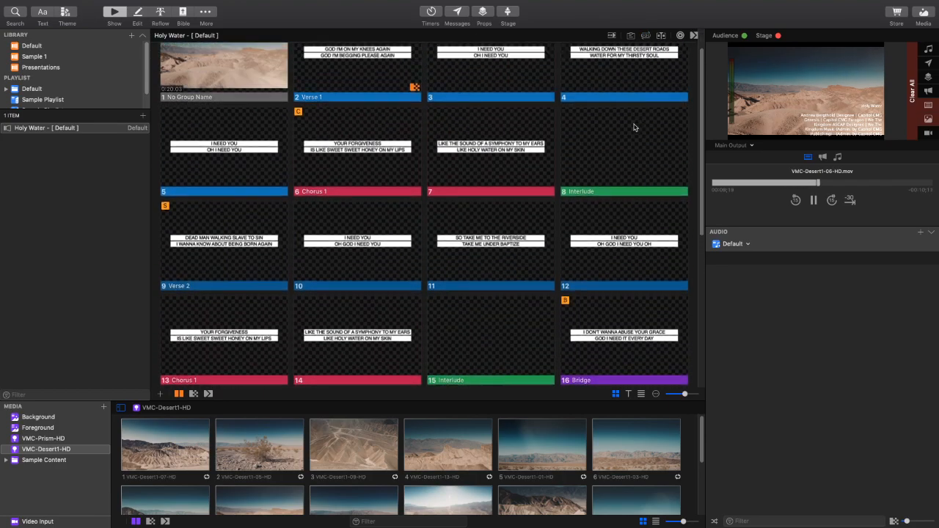
- Step live back and forth between the last slide of the first Chorus 1 and the blank Interlude slide
click(510, 186)
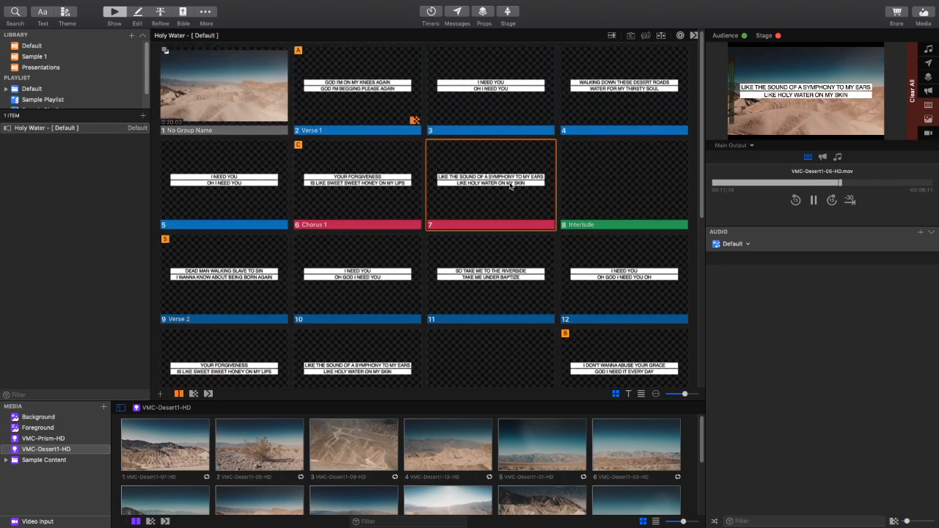
key(Right)
key(Left)
key(Right)
key(Left)
key(Right)
- Give the Interlude slide after the first Chorus 1 a Dissolve transition and review both Interlude slides
right_click(613, 193)
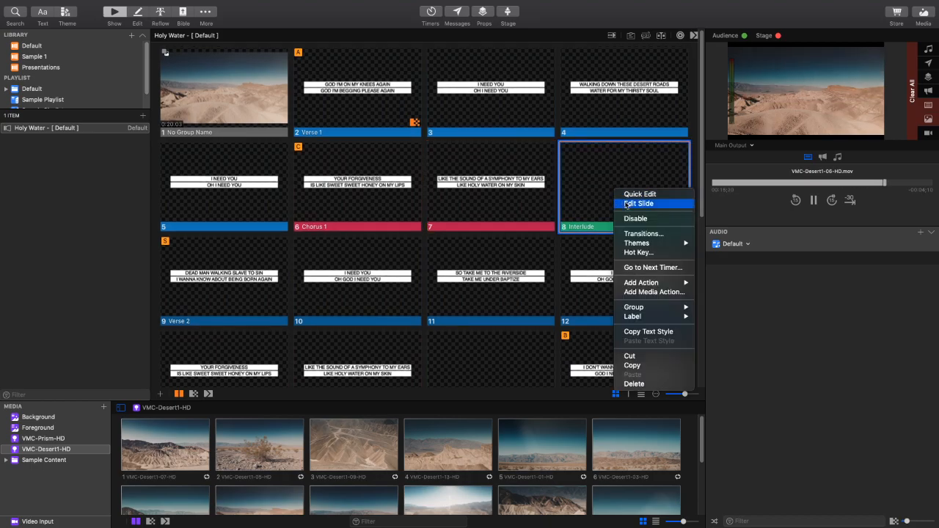
click(646, 232)
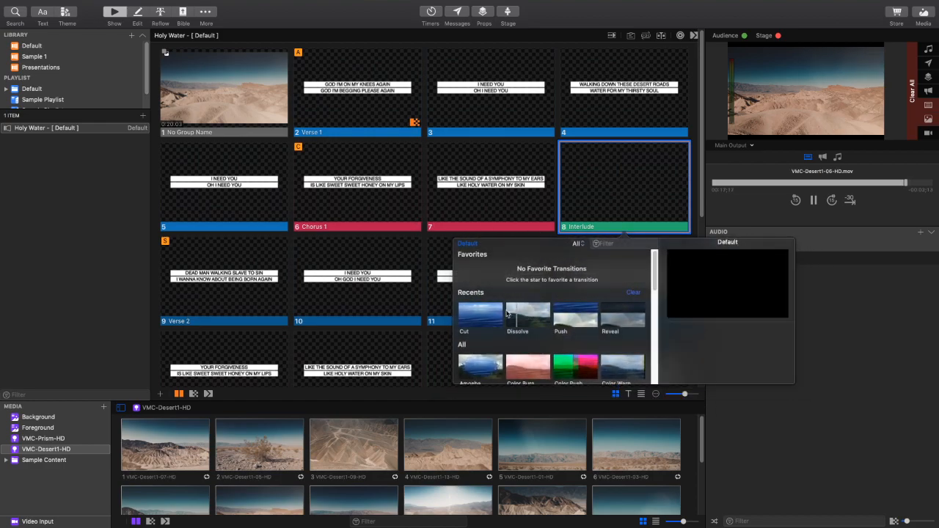
click(523, 311)
click(595, 195)
scroll(504, 318, down, 3)
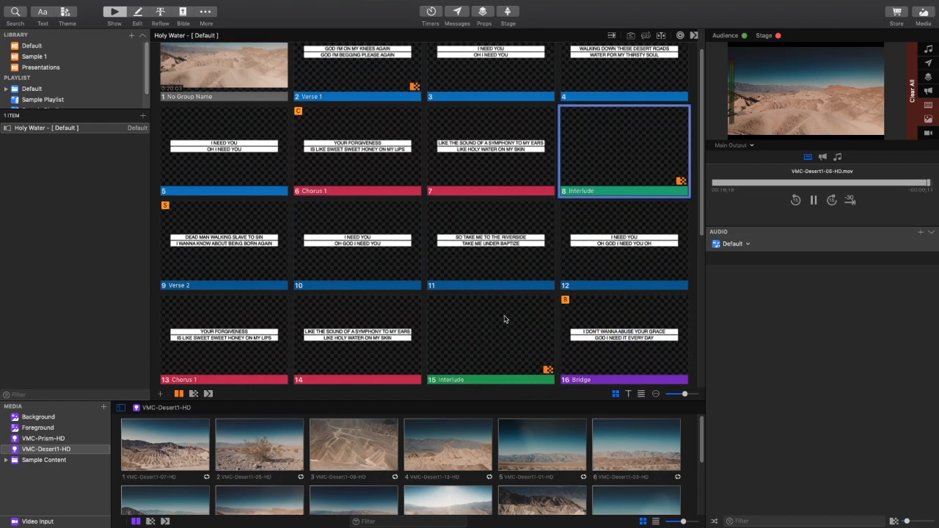
scroll(518, 316, down, 1)
scroll(598, 206, up, 4)
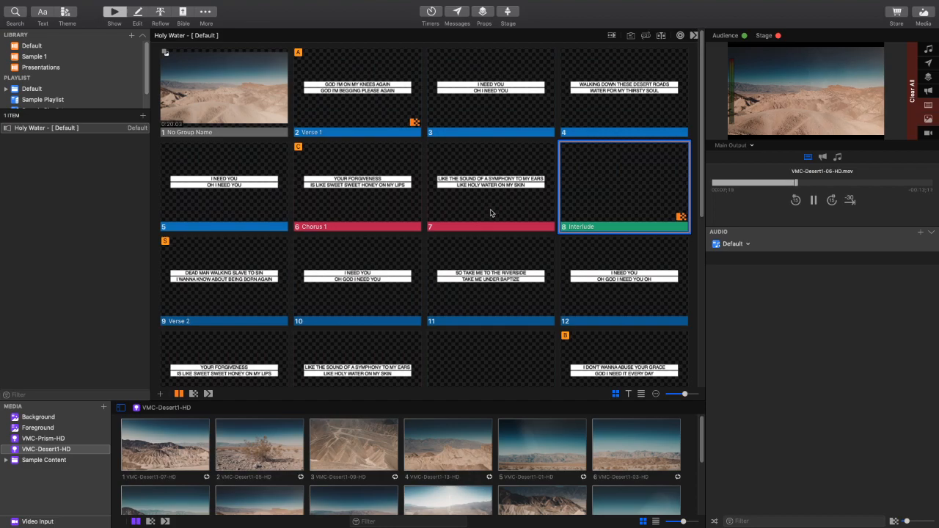
scroll(637, 206, down, 2)
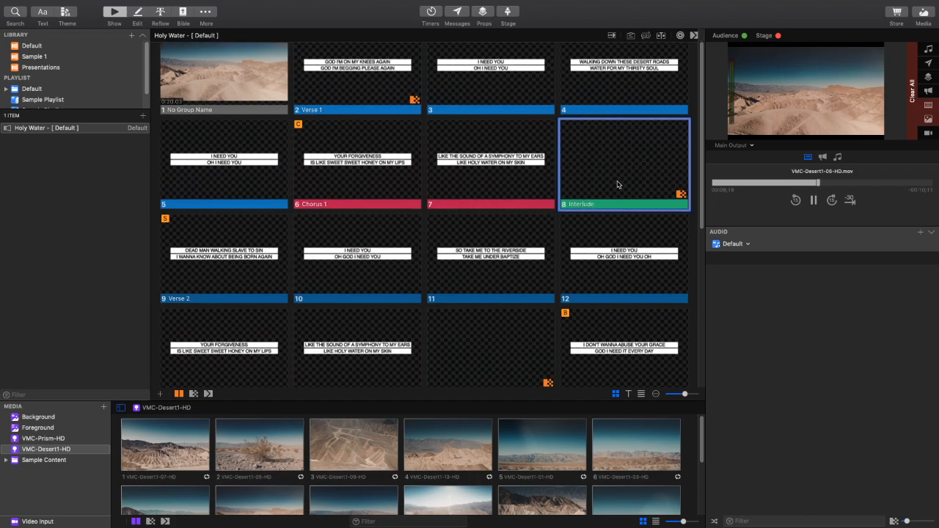
scroll(557, 183, down, 2)
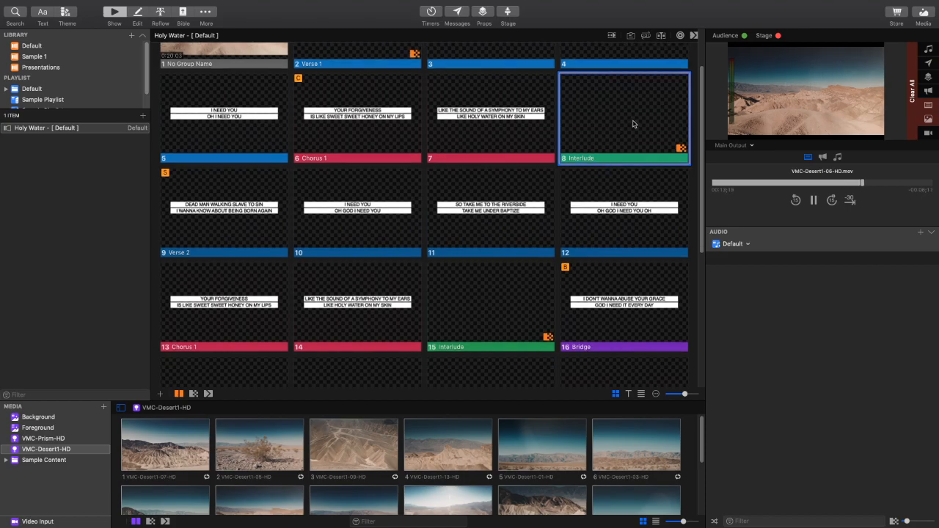
scroll(536, 313, down, 3)
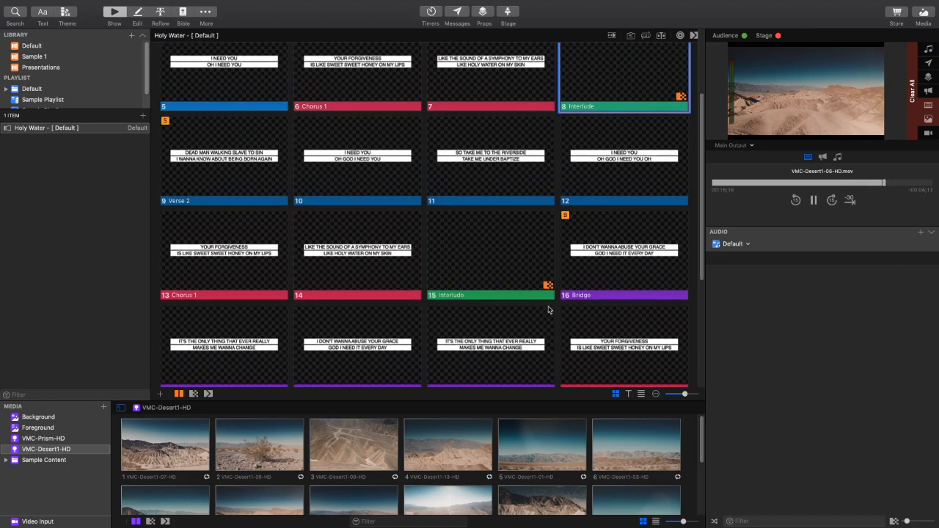
- Try a Push transition on the Interlude slide after the first Chorus 1, restore Dissolve, and show the slide live
scroll(547, 281, up, 1)
right_click(625, 88)
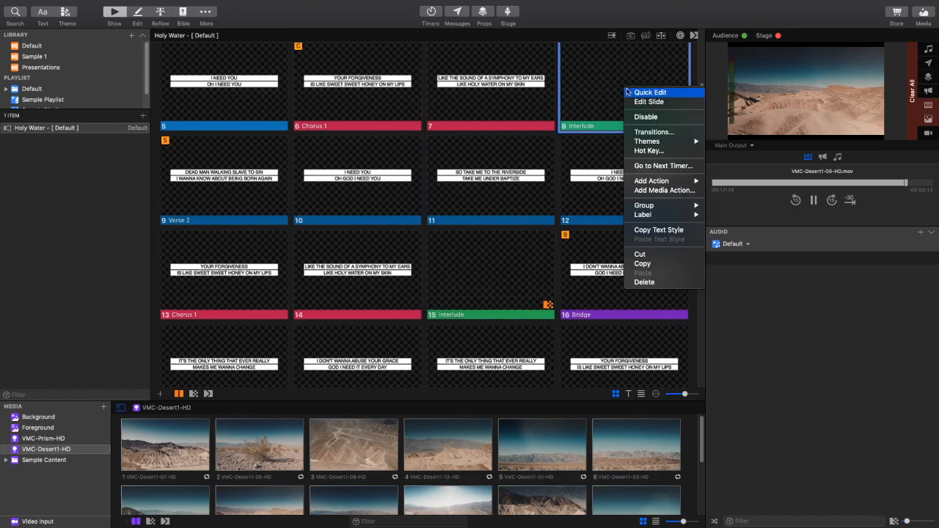
click(651, 131)
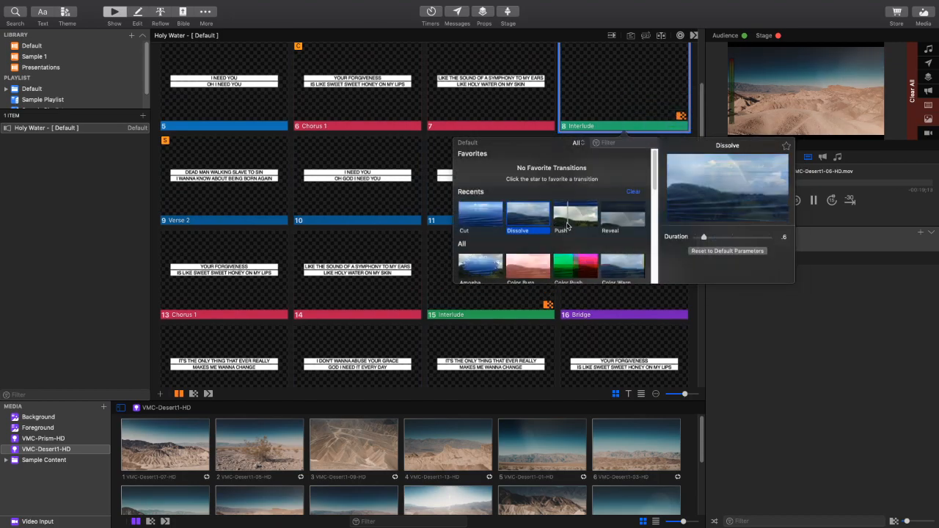
click(567, 223)
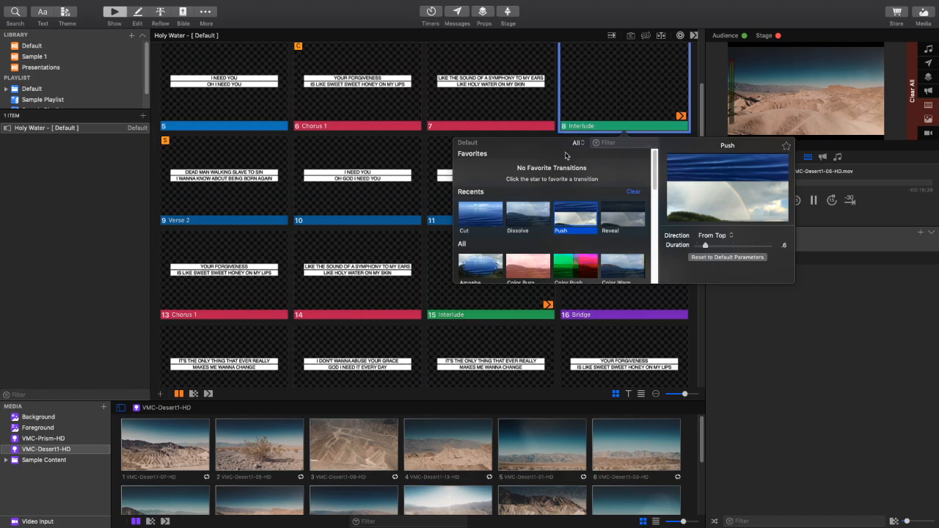
click(520, 219)
click(447, 304)
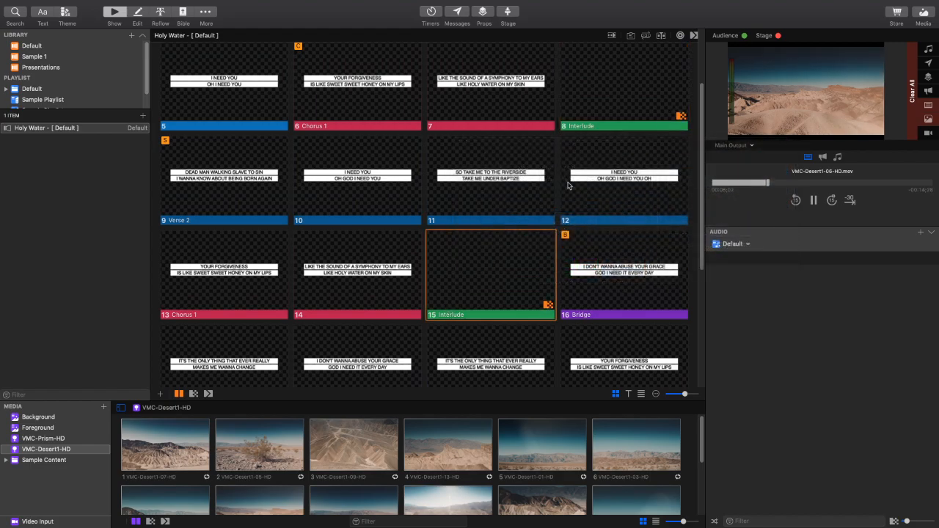
click(637, 107)
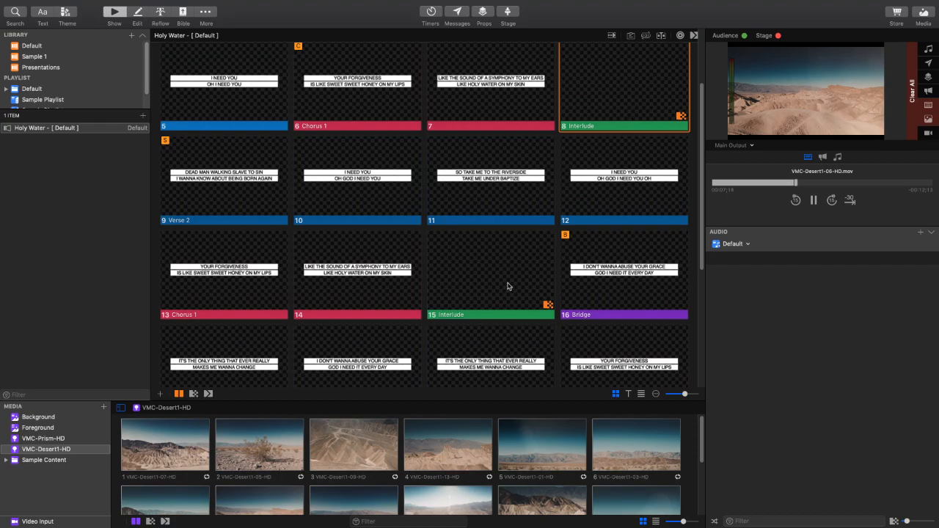
- Look through the slides around both Interludes and show the last slide of the first Chorus 1 live
scroll(514, 285, down, 1)
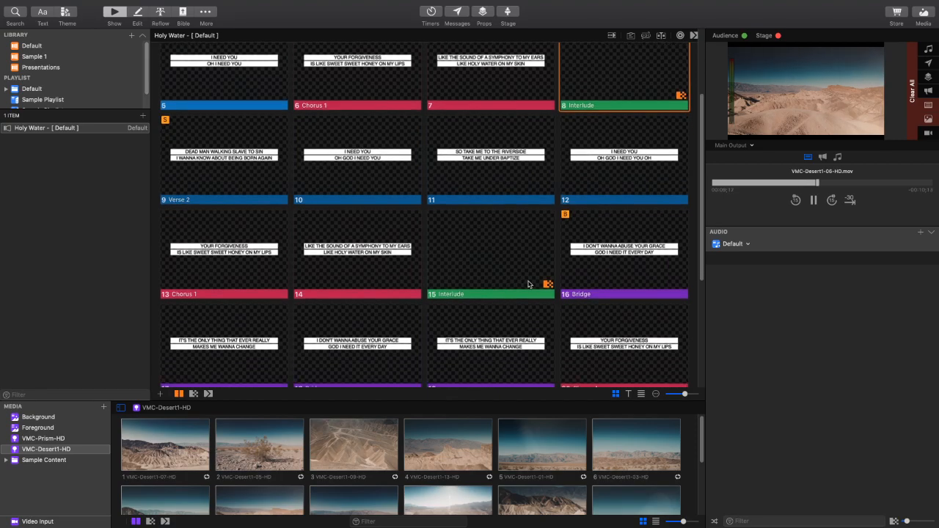
scroll(530, 285, down, 1)
scroll(565, 210, down, 5)
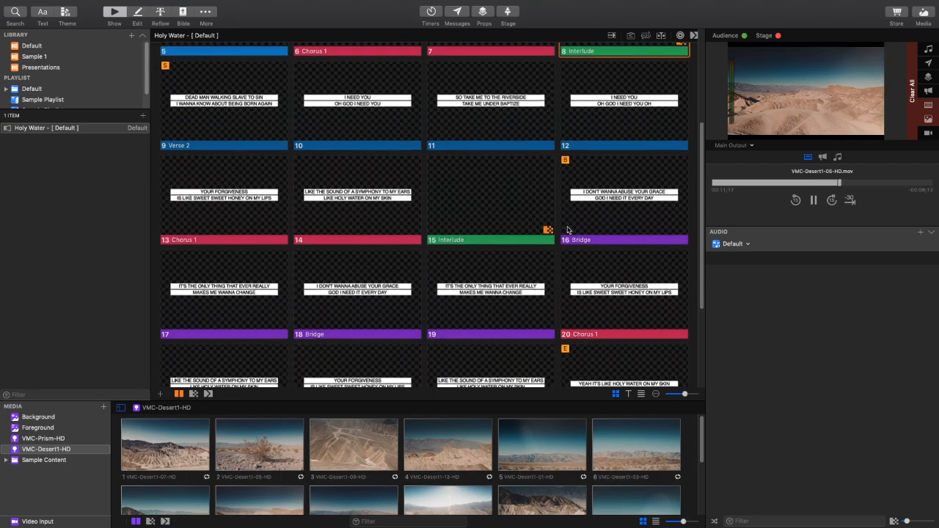
scroll(522, 131, up, 4)
scroll(553, 146, up, 3)
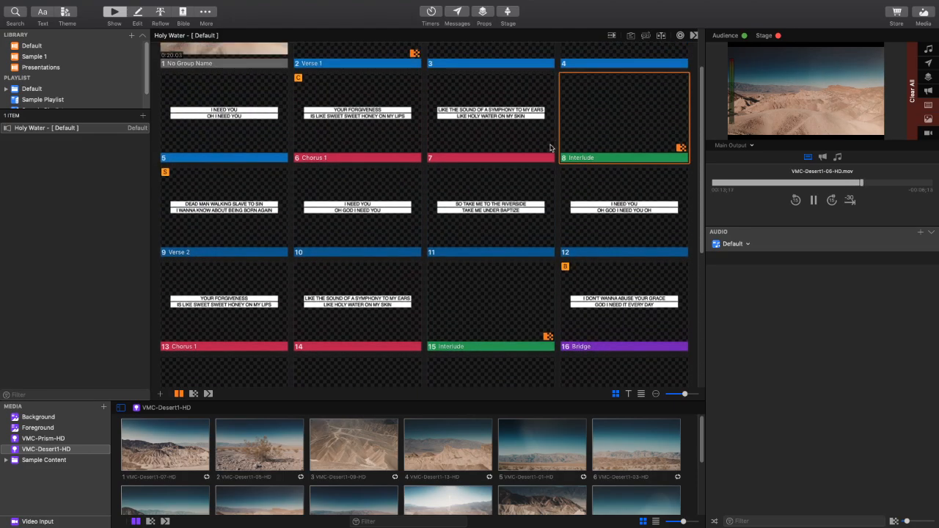
click(506, 124)
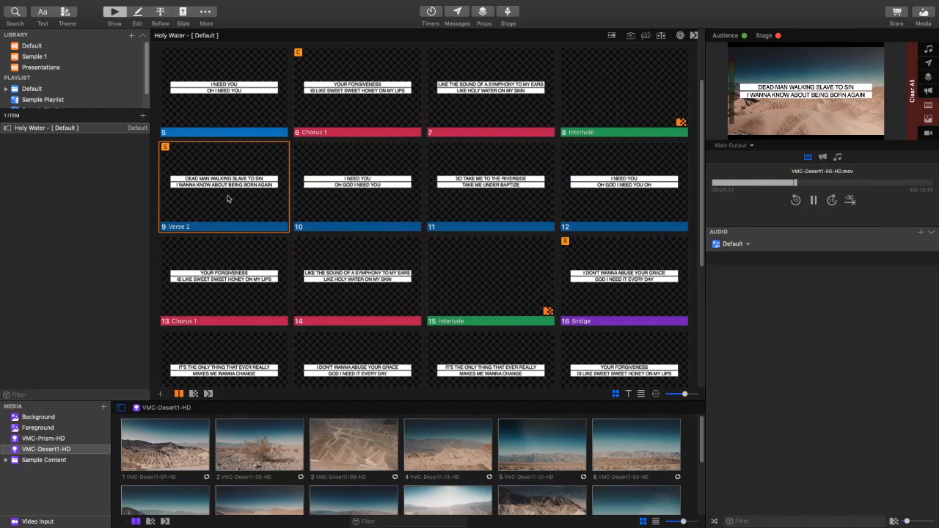
- Give the first Verse 2 slide a Dissolve transition
right_click(248, 191)
key(Escape)
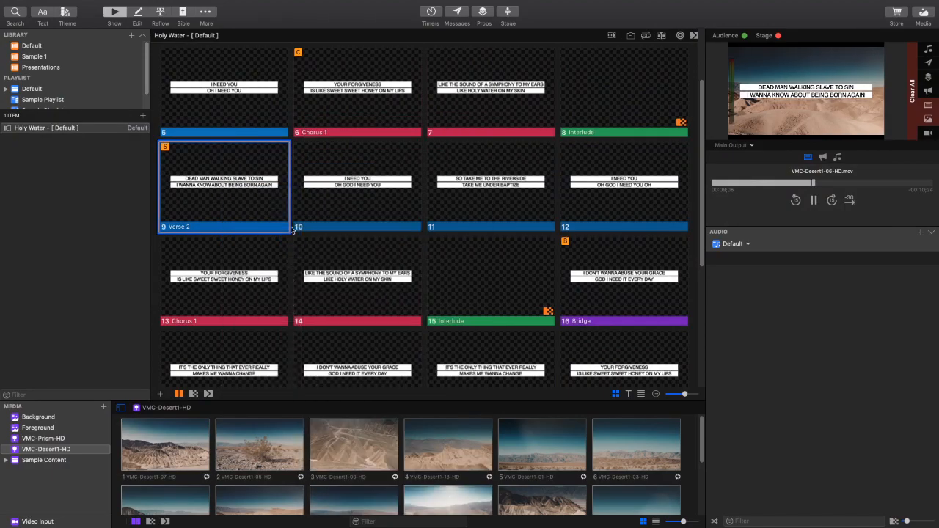
click(224, 232)
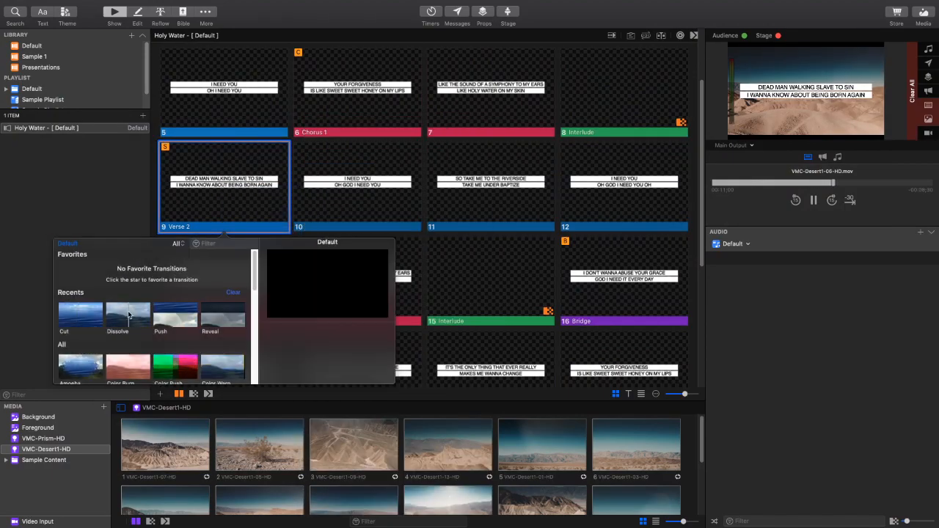
click(128, 315)
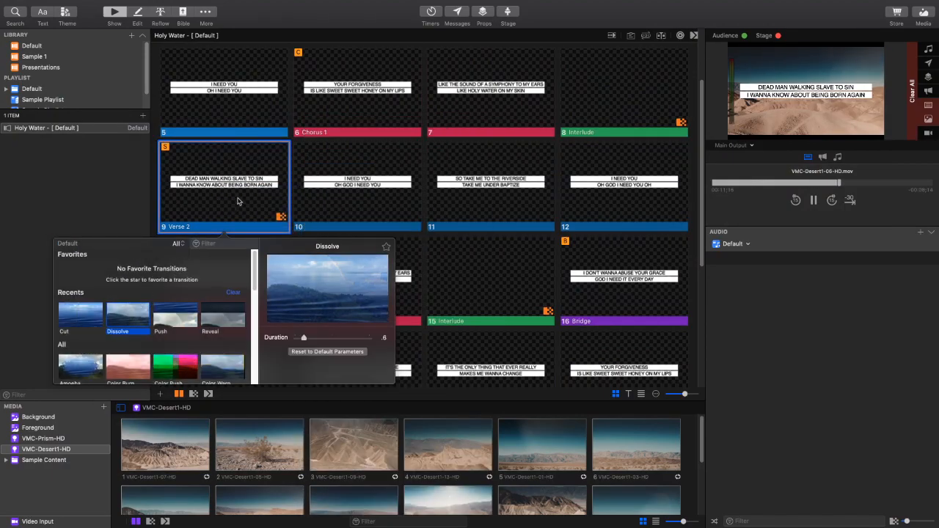
- Give the first Bridge slide a Dissolve transition and check the repeated Bridge further down the arrangement
scroll(448, 293, down, 1)
right_click(602, 270)
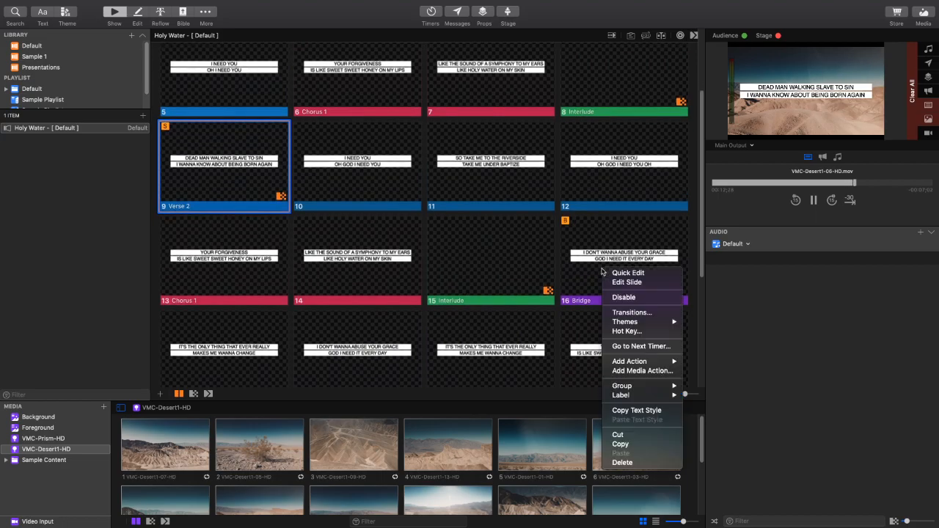
click(631, 312)
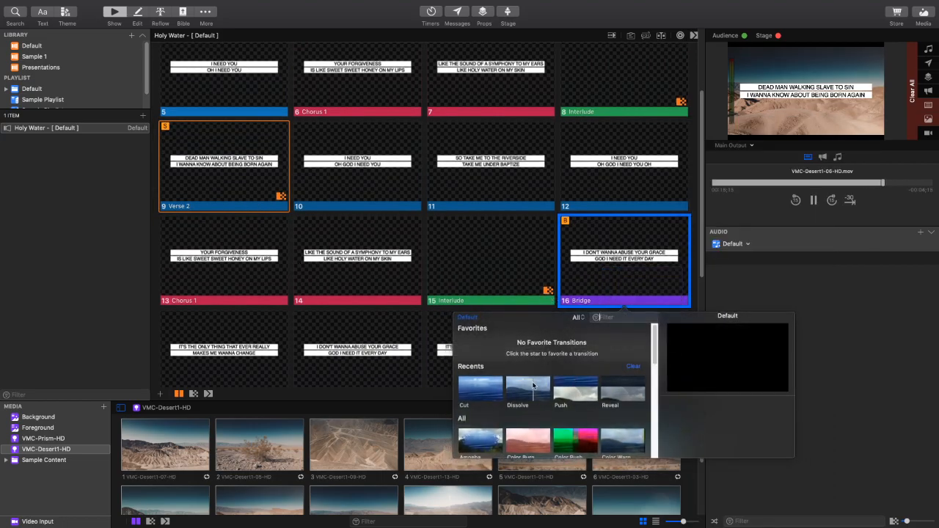
click(534, 385)
scroll(633, 284, down, 1)
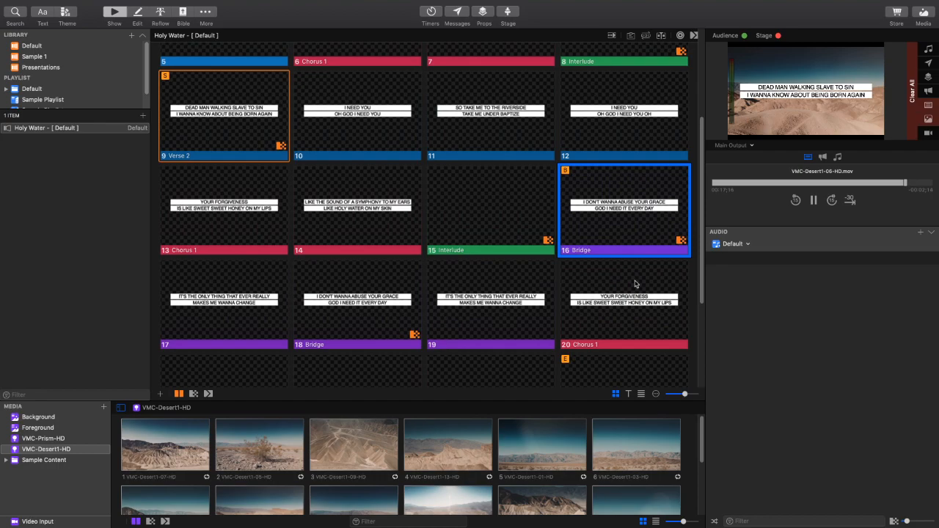
scroll(635, 284, down, 2)
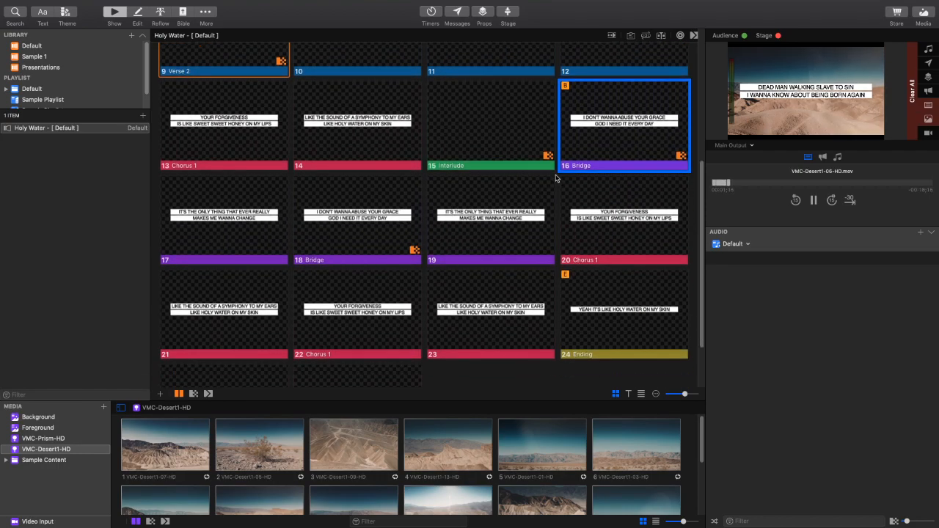
- Step live from the first Bridge's opening slide to the same slide in the repeated Bridge
click(624, 138)
click(341, 239)
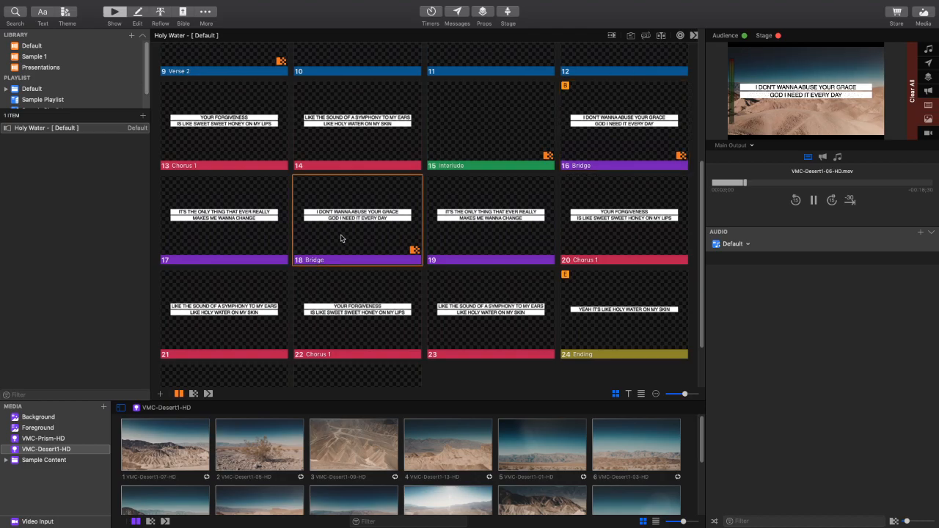
right_click(413, 250)
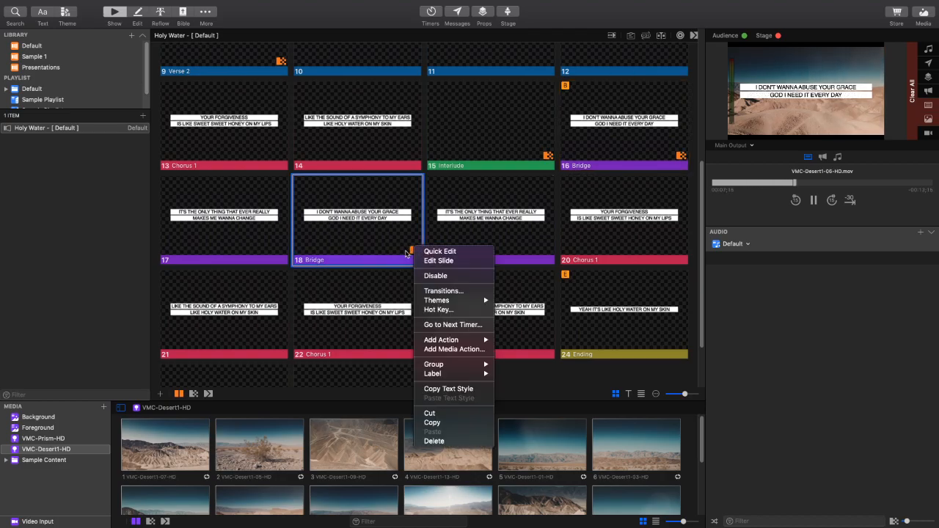
click(383, 237)
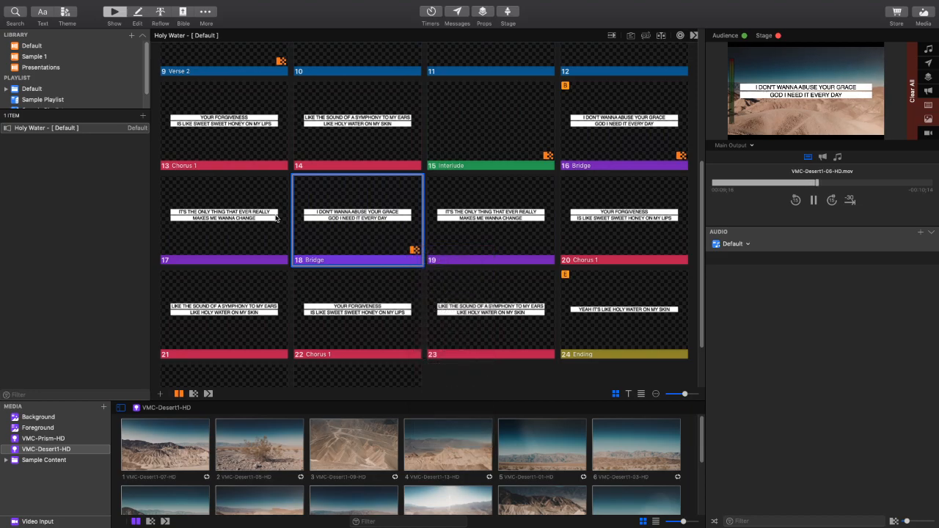
key(Left)
click(362, 230)
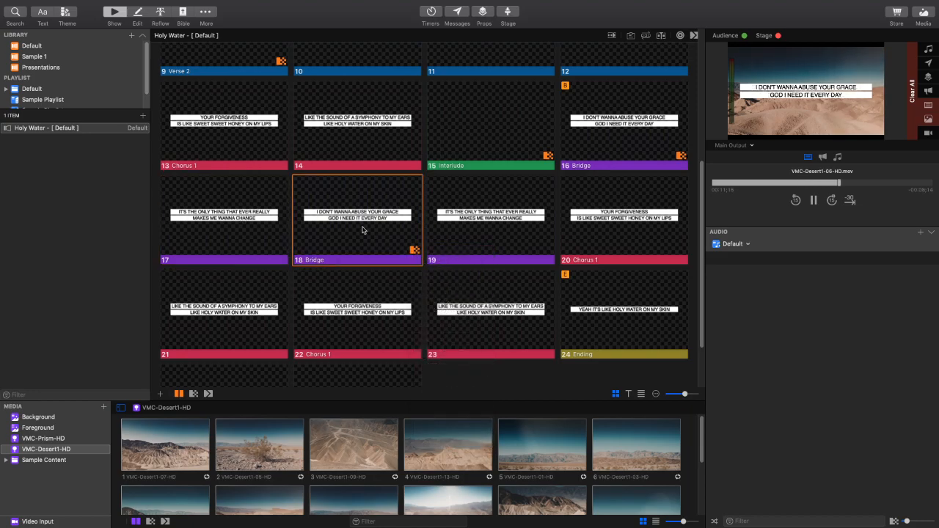
- Change the opening slide of the repeated Bridge to a Cut transition
right_click(352, 232)
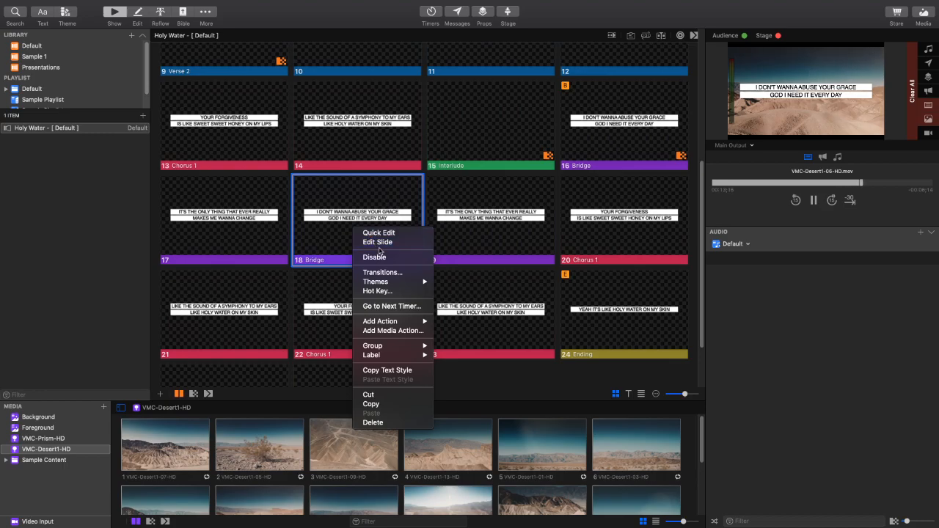
click(396, 273)
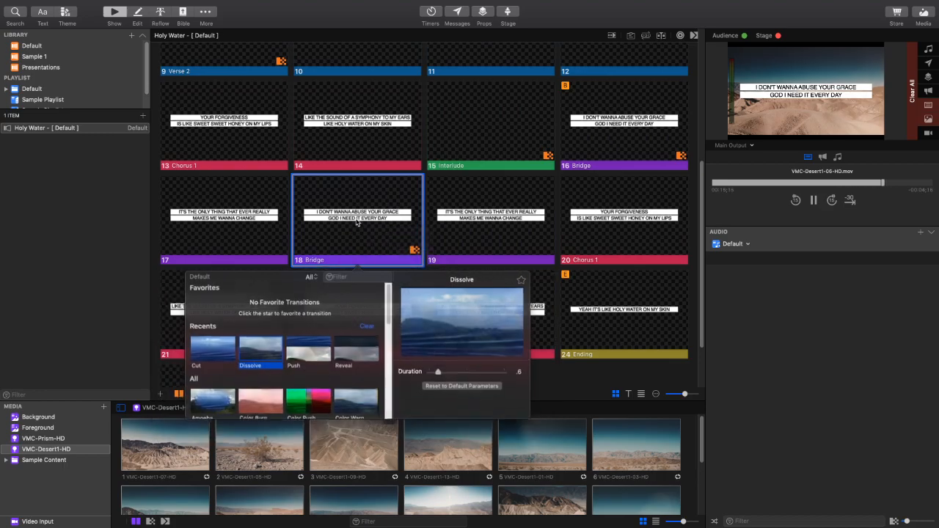
click(212, 351)
- Step live between the Interlude slide before the Bridge and the first Bridge slide to check the transition
click(490, 125)
click(620, 130)
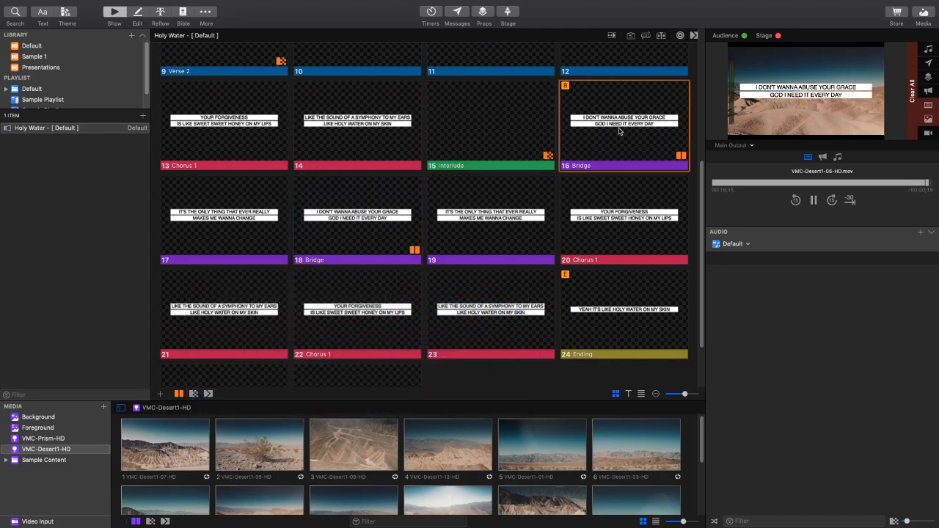
click(548, 132)
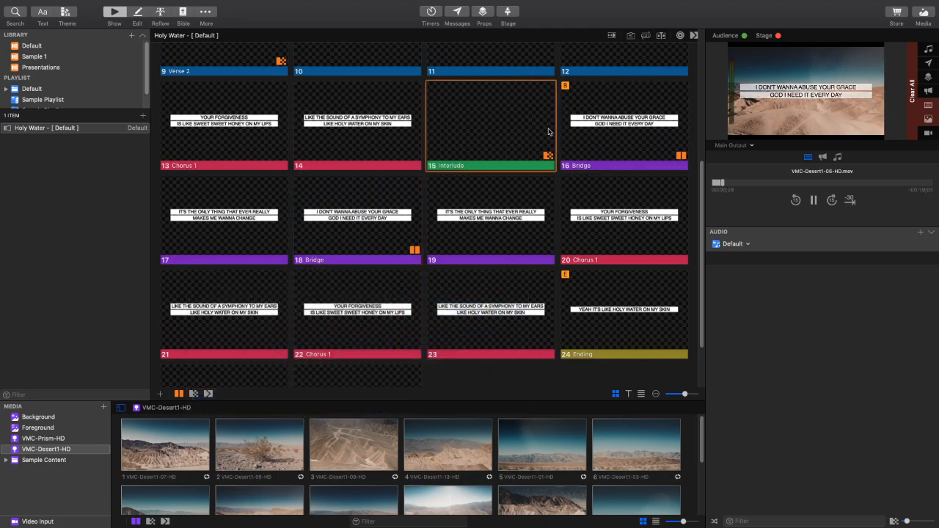
click(624, 135)
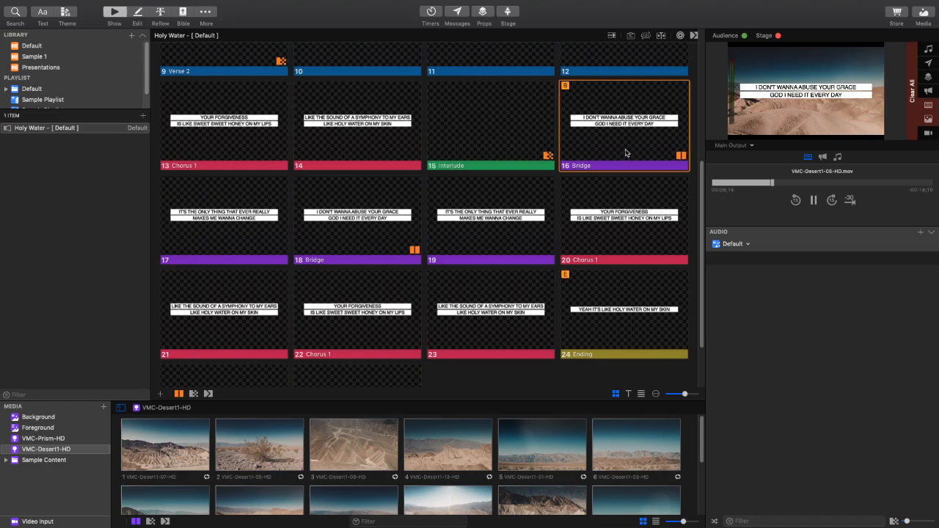
- Assign the repeated Bridge's opening slide to the Bridge 2 group
right_click(627, 150)
click(649, 178)
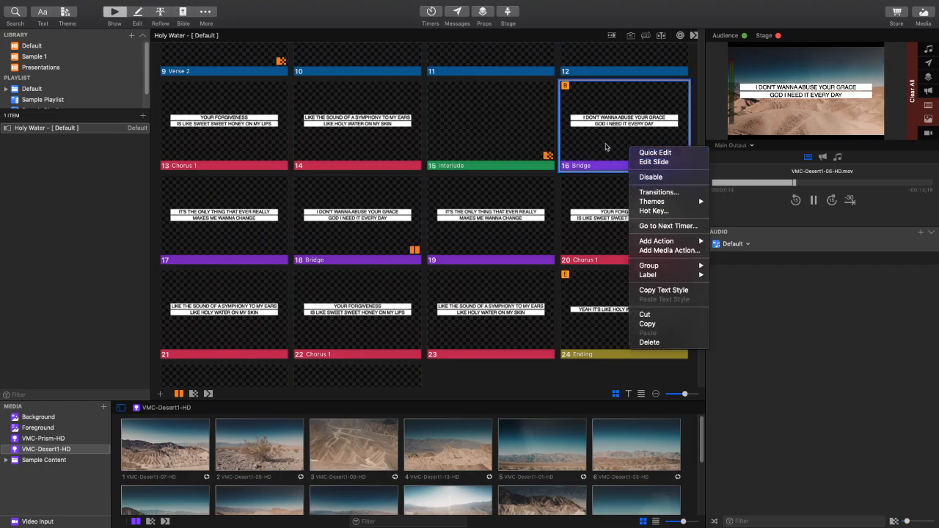
right_click(350, 230)
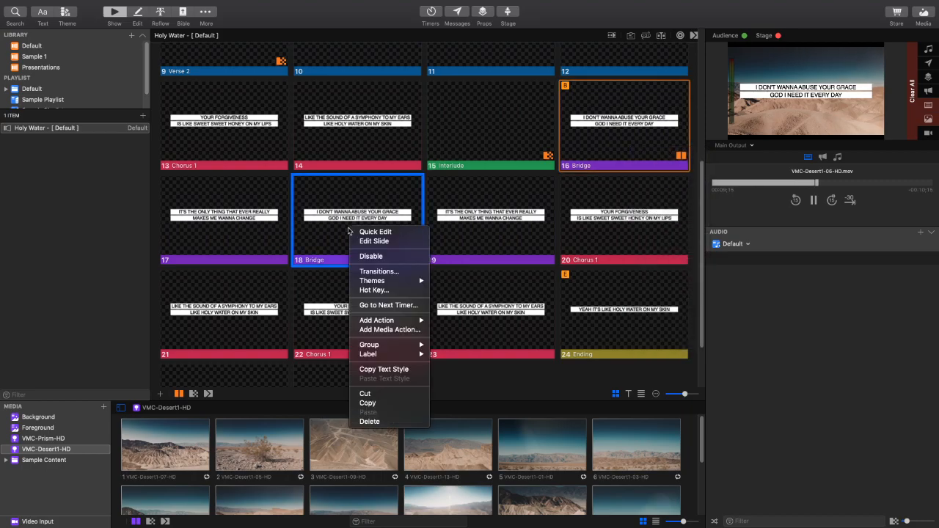
mouse_move(387, 349)
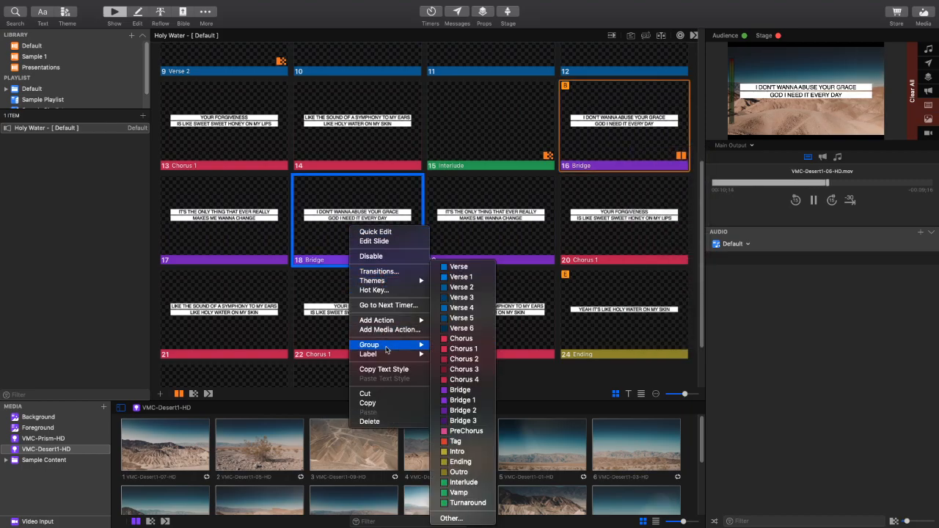
click(468, 410)
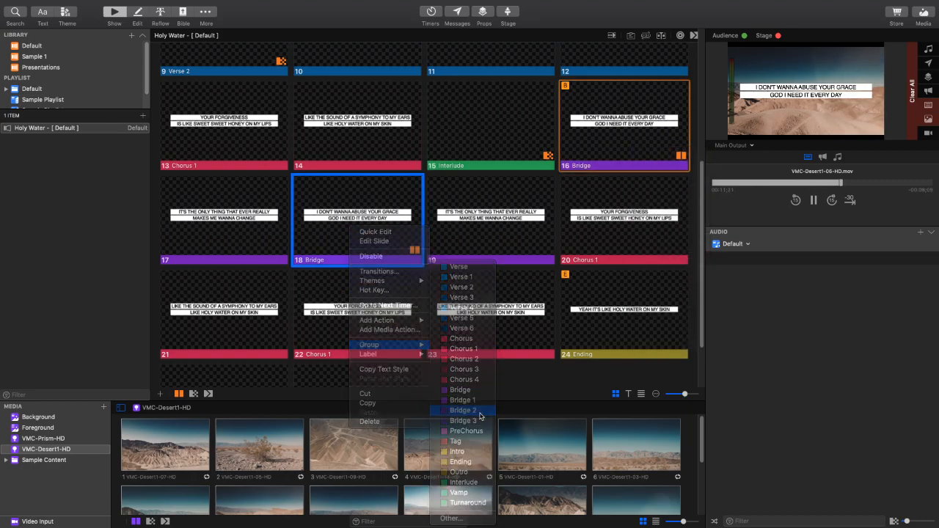
- Show the arrangement options and switch the song to the Master arrangement
right_click(615, 140)
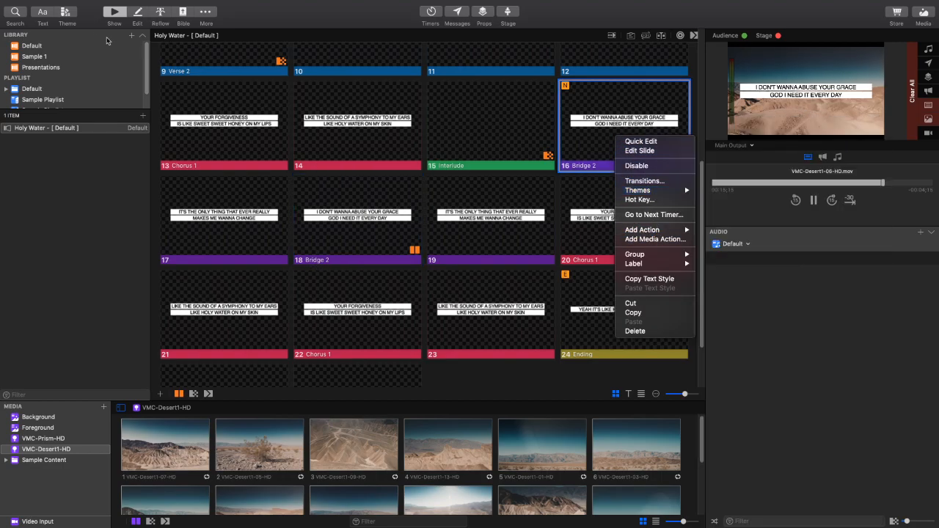
click(649, 38)
click(650, 38)
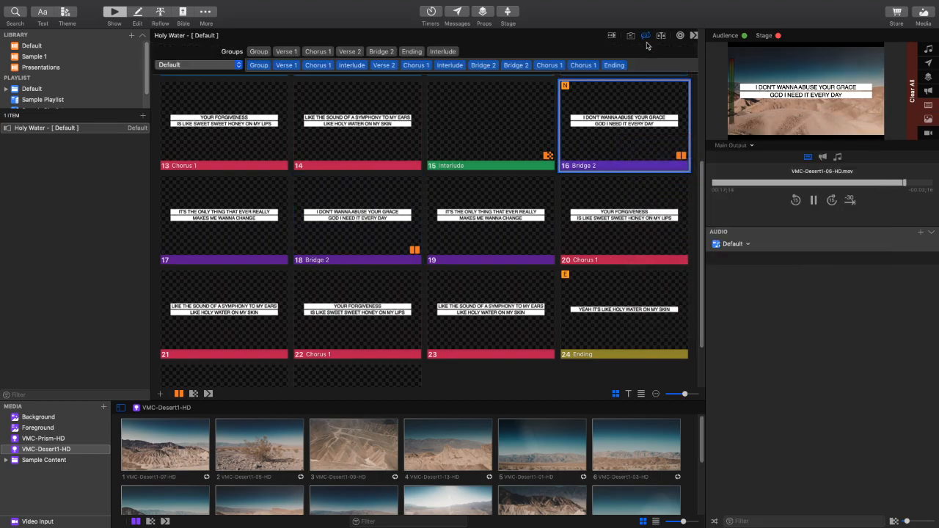
click(198, 64)
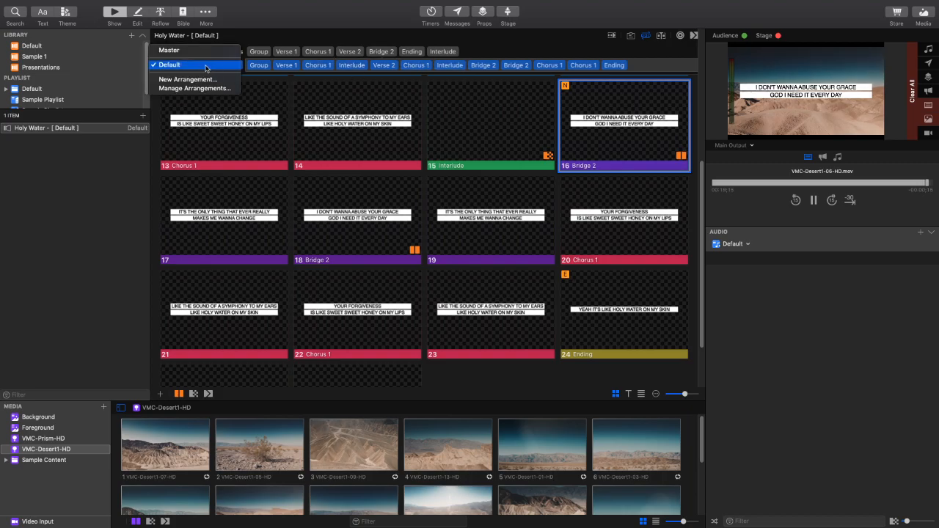
click(176, 48)
- Assign the "I don't wanna abuse your grace" slide's group to Bridge 1 in the Master arrangement
right_click(622, 183)
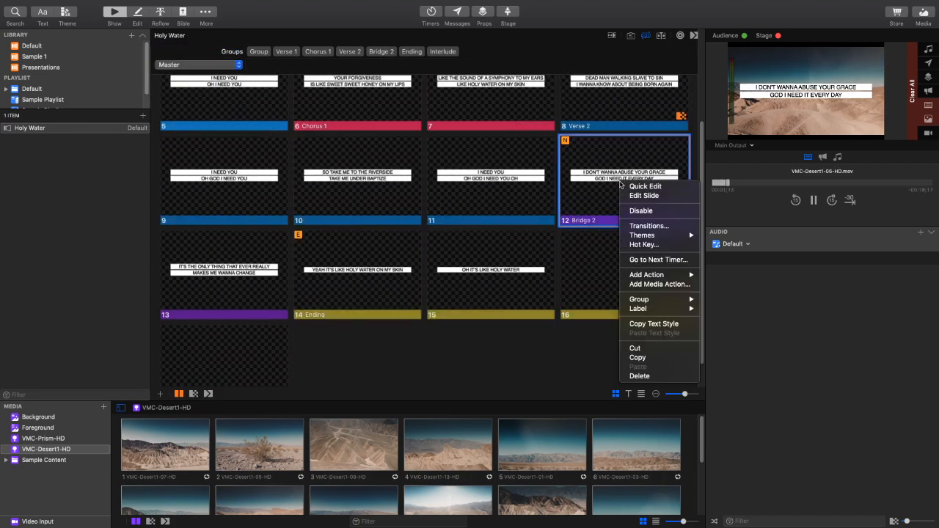
mouse_move(663, 304)
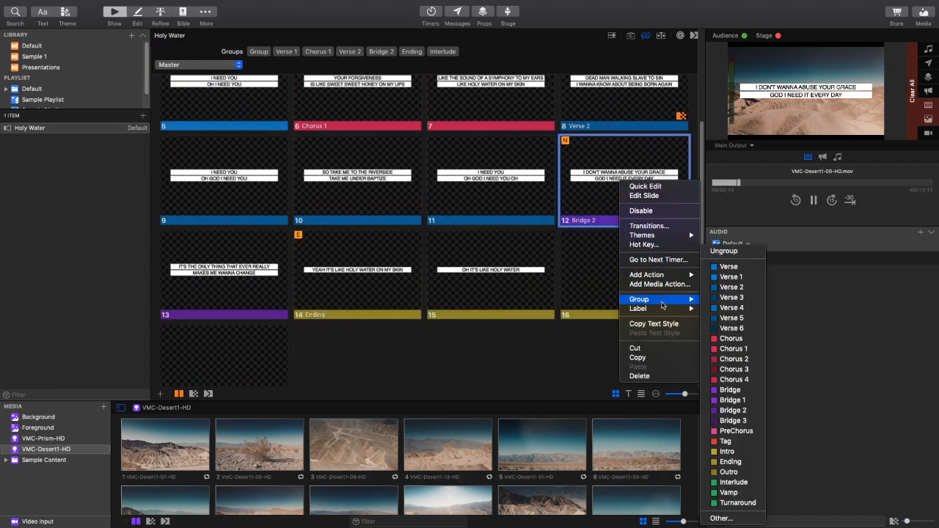
click(746, 400)
- Duplicate the two Bridge 1 slides in the Master arrangement
click(619, 204)
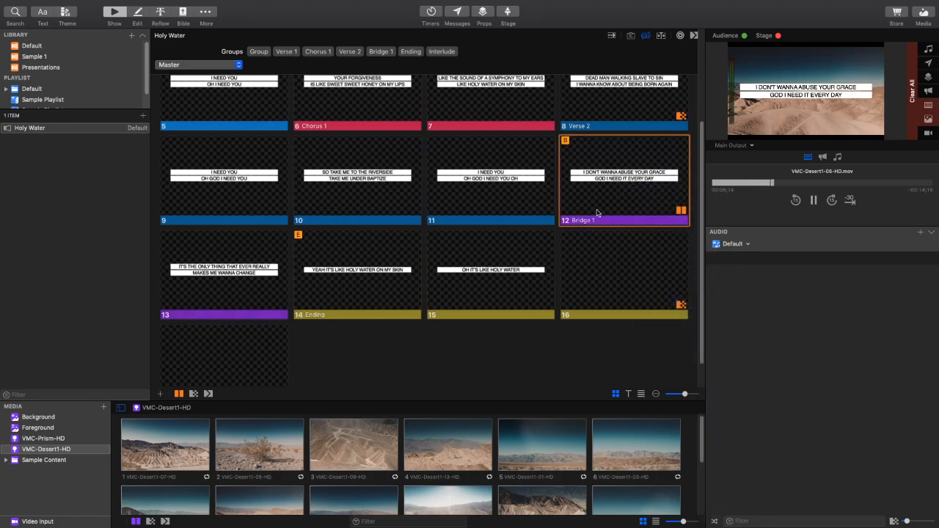
click(224, 279)
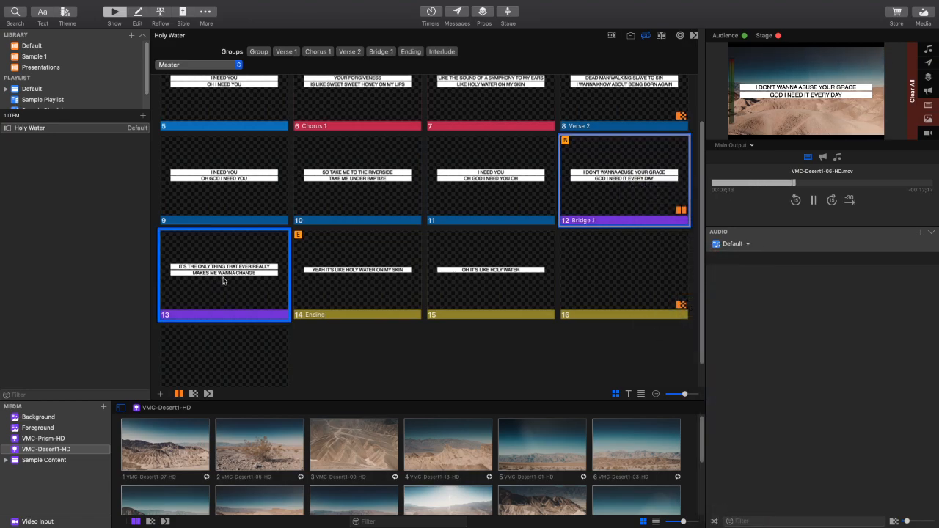
key(super+d)
- Assign the first "It's the only thing that ever really makes me wanna change" slide to the Bridge 2 group in the Master arrangement
click(353, 296)
key(shift+Right)
right_click(323, 276)
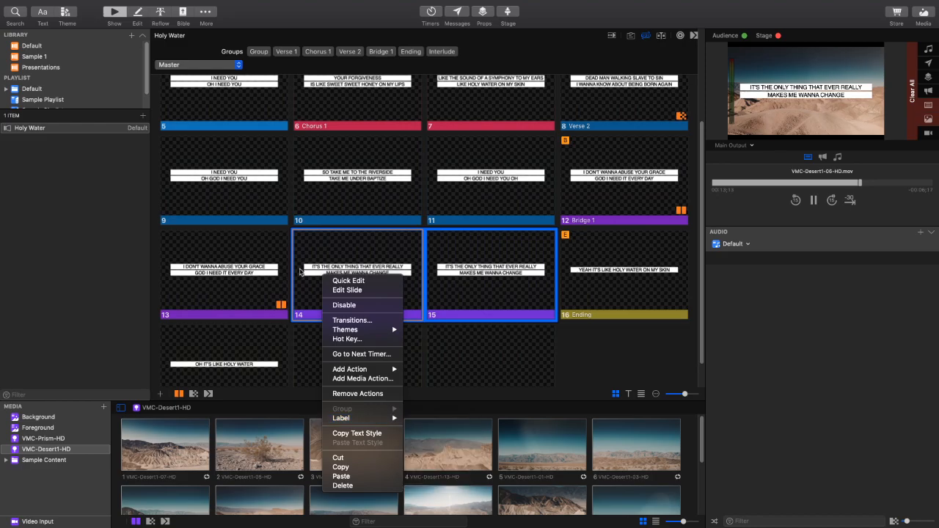
click(299, 272)
click(344, 278)
right_click(353, 274)
mouse_move(400, 394)
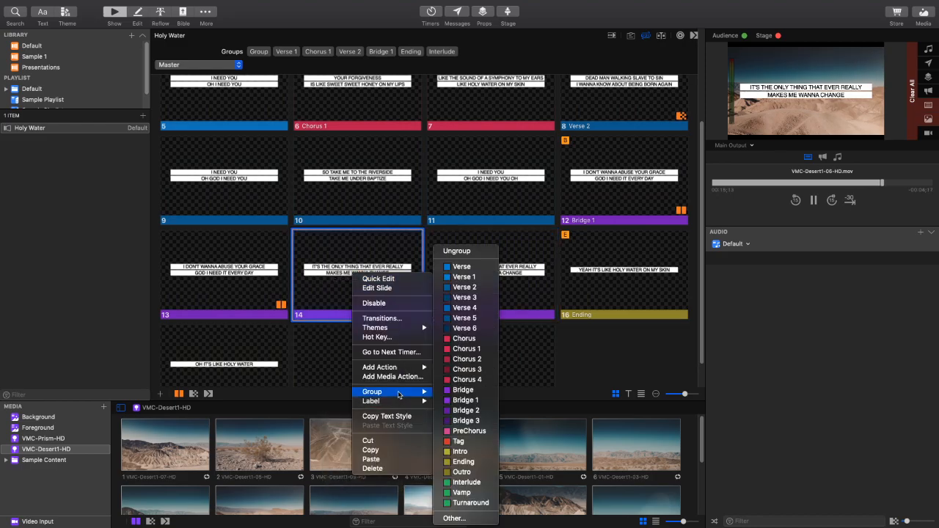
click(477, 410)
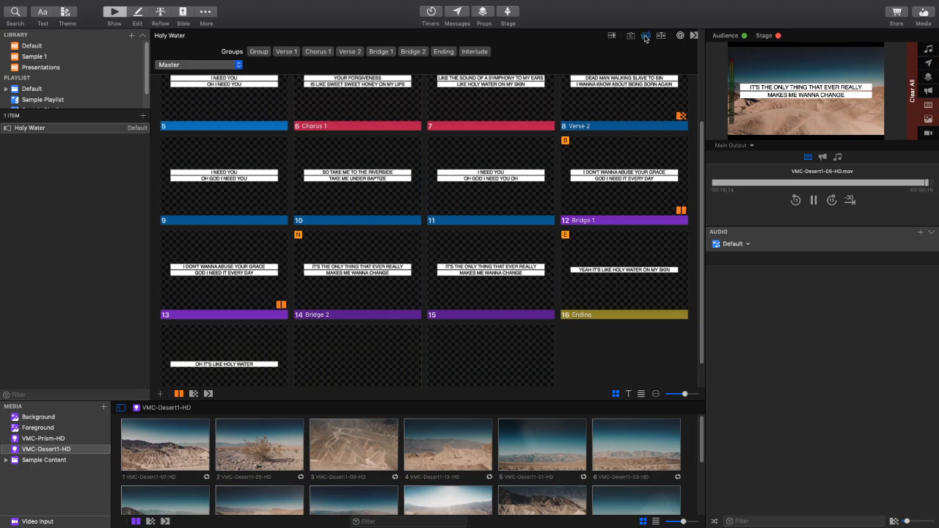
- Switch the song to the Default arrangement and hide the arrangement options
click(218, 66)
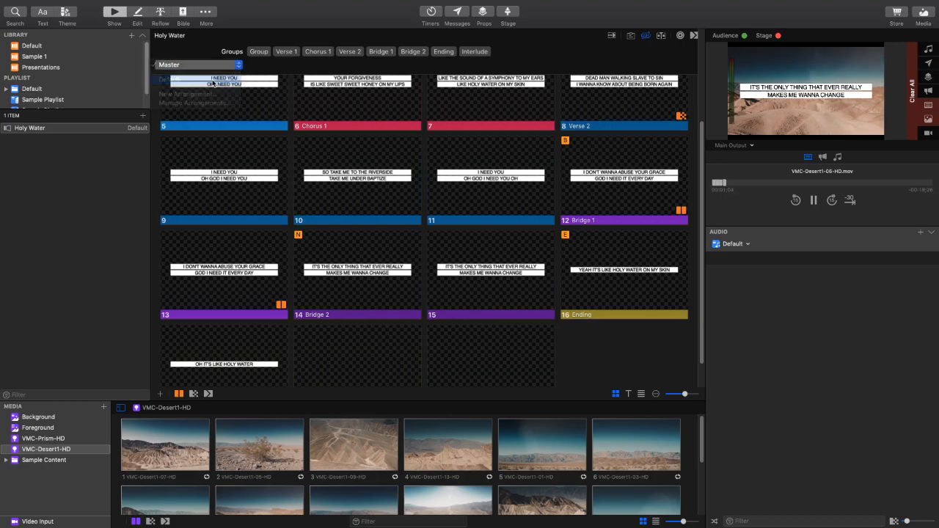
click(215, 81)
mouse_move(514, 65)
mouse_down()
mouse_move(421, 56)
mouse_move(512, 65)
mouse_up()
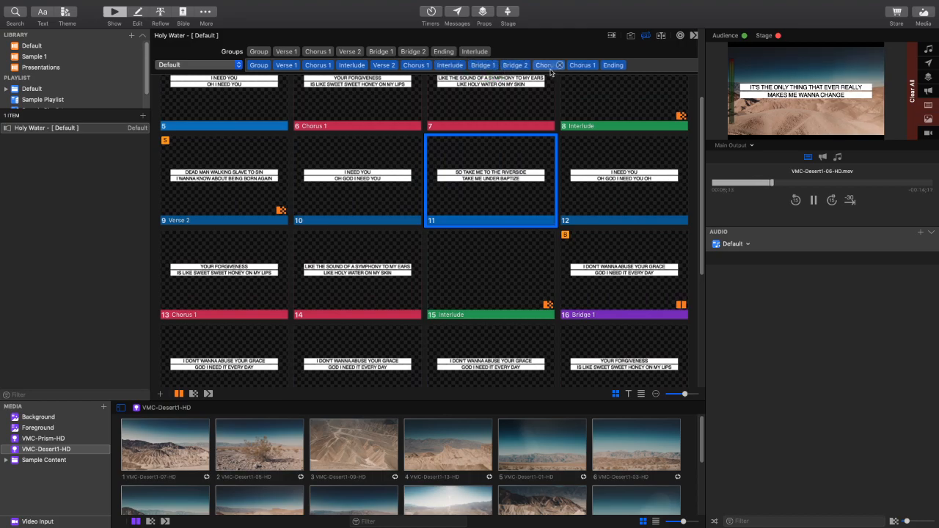
click(645, 36)
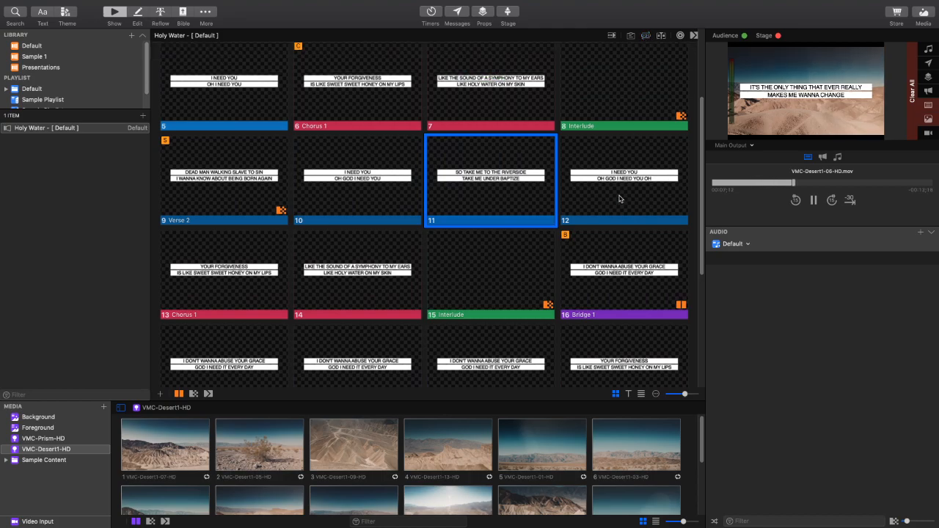
- Reselect the Default arrangement to refresh its Bridge 2 slides, and hide the arrangement options again
scroll(614, 261, down, 5)
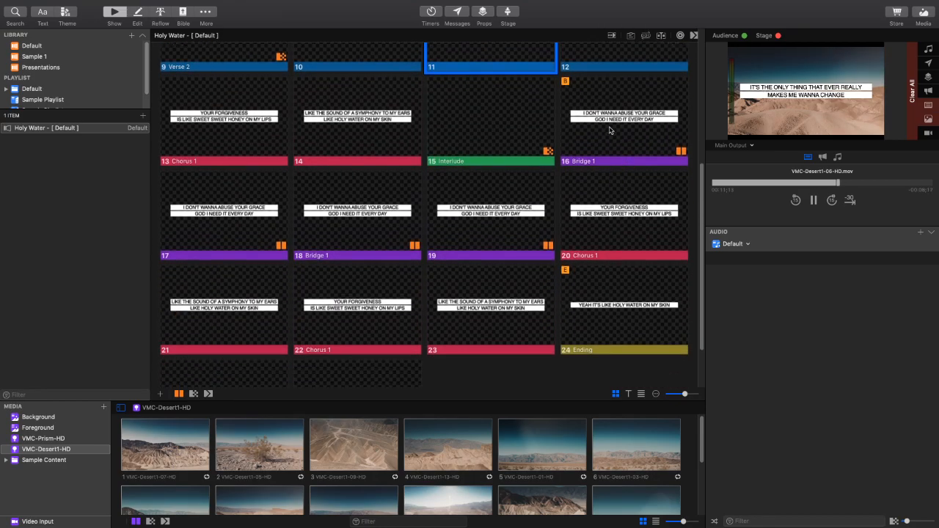
click(645, 36)
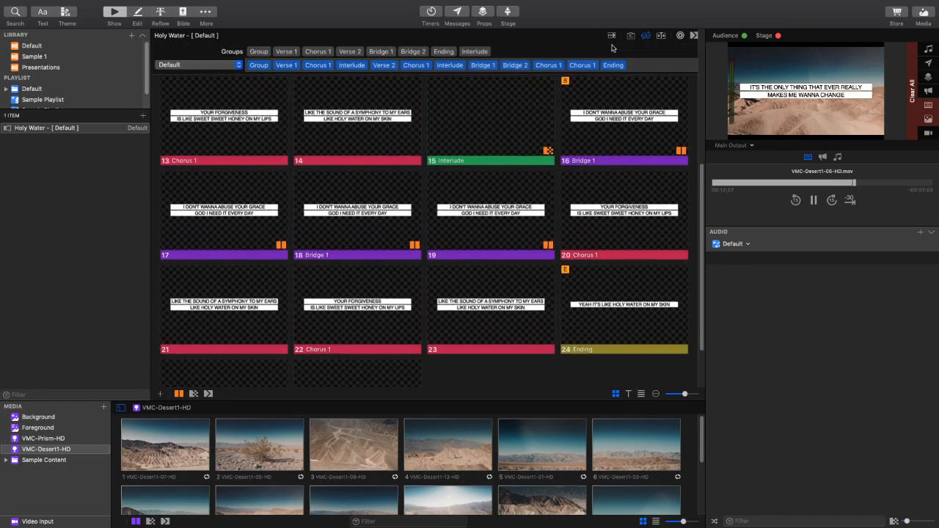
click(225, 67)
click(225, 68)
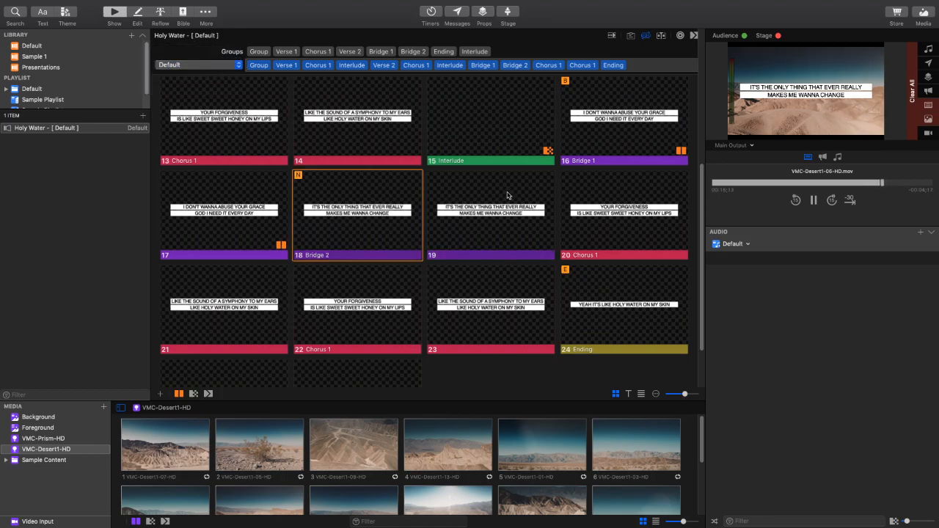
click(643, 38)
- Change the first Bridge 1 slide's transition to the same type as the Interlude slides
click(616, 127)
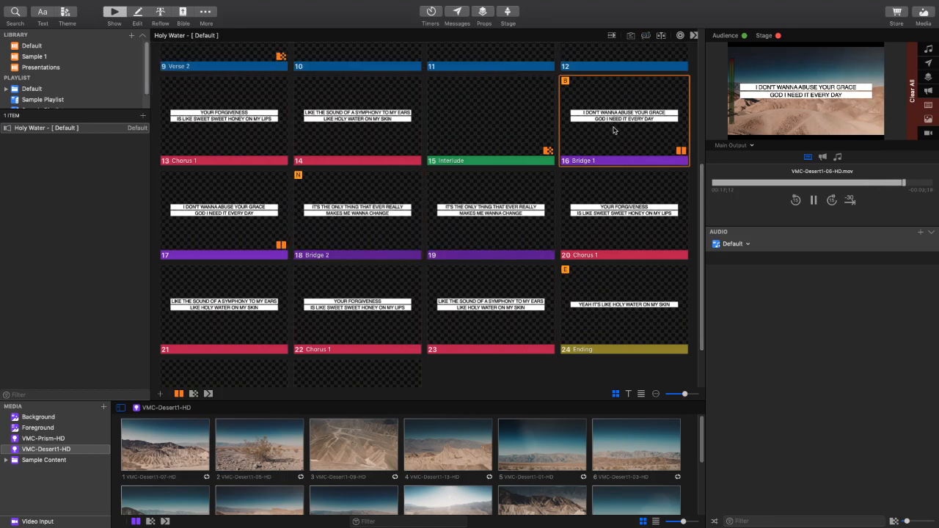
right_click(616, 126)
click(650, 171)
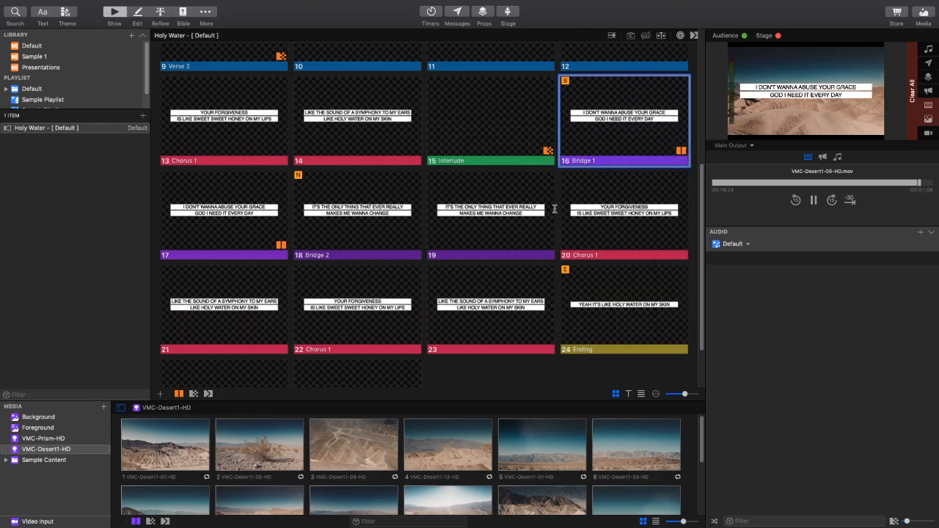
click(535, 254)
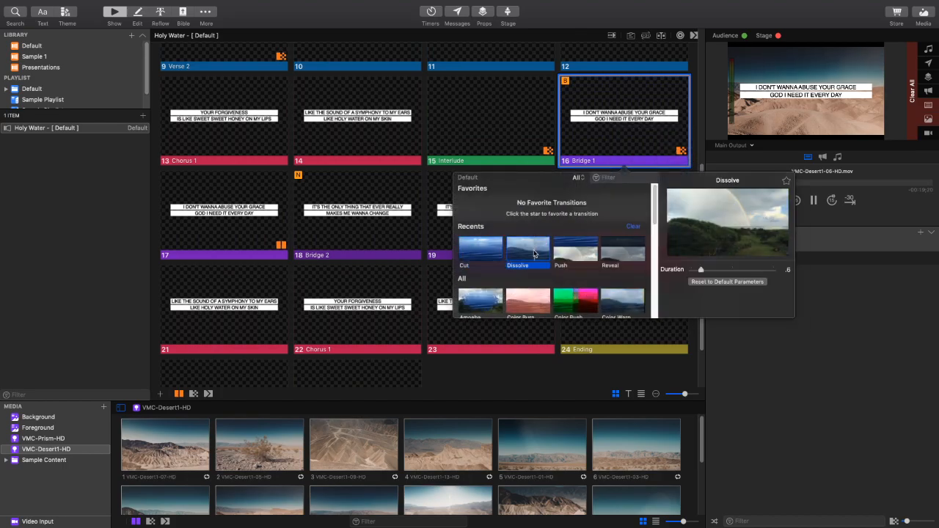
click(366, 240)
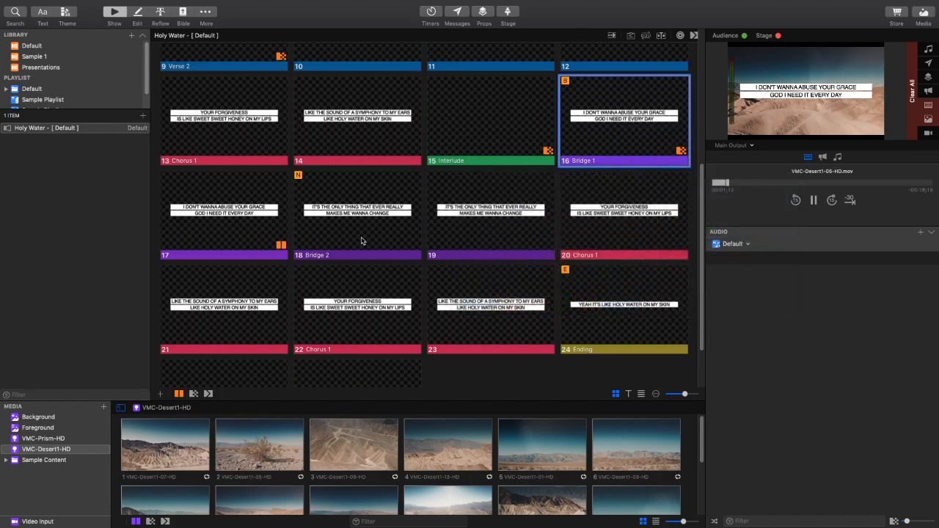
- Present the Bridge 1 and Bridge 2 slides in varying order to check the transitions between them
click(353, 233)
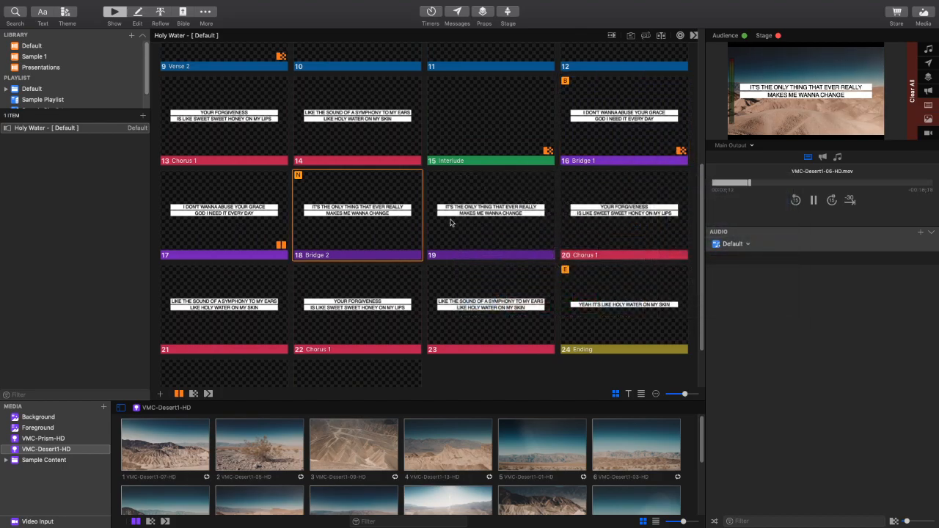
click(212, 222)
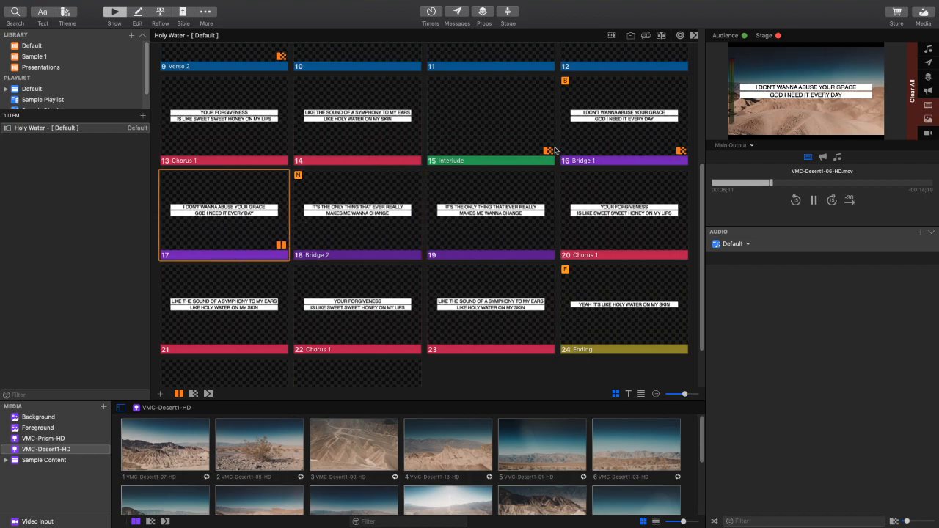
click(598, 126)
click(211, 226)
click(378, 231)
click(492, 234)
click(354, 230)
click(256, 219)
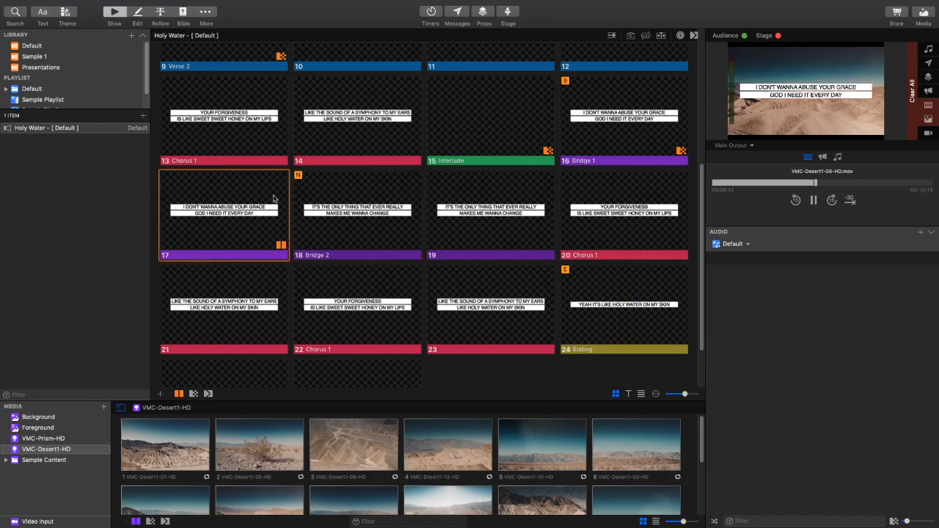
click(645, 133)
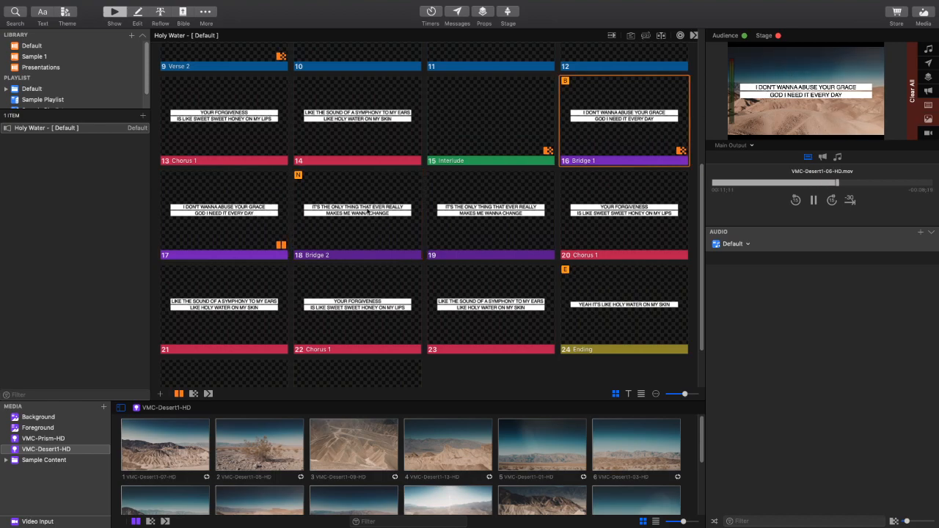
click(249, 227)
click(582, 160)
click(249, 220)
click(354, 226)
click(486, 227)
click(356, 223)
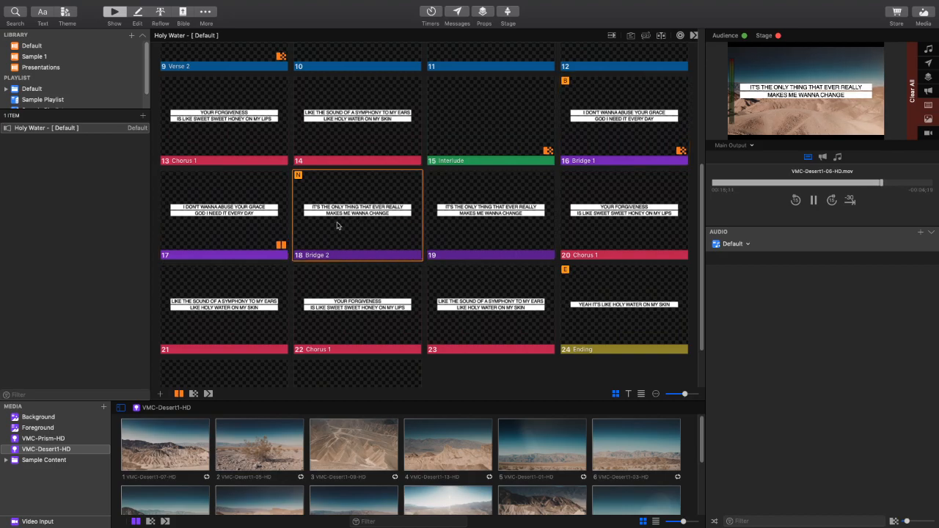
click(261, 225)
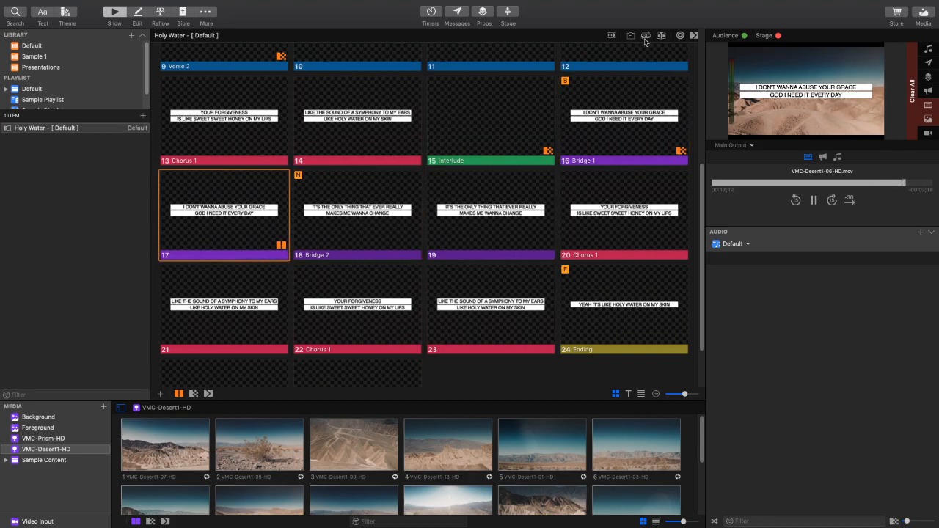
click(637, 128)
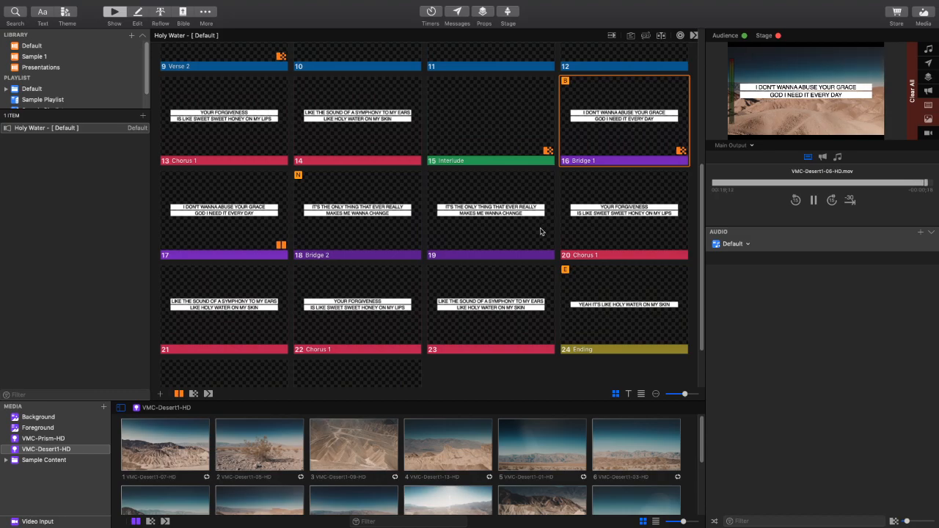
- Preview the change from the second Interlude into Bridge 1 and the song's last two Ending slides
click(546, 126)
click(605, 132)
scroll(599, 204, down, 2)
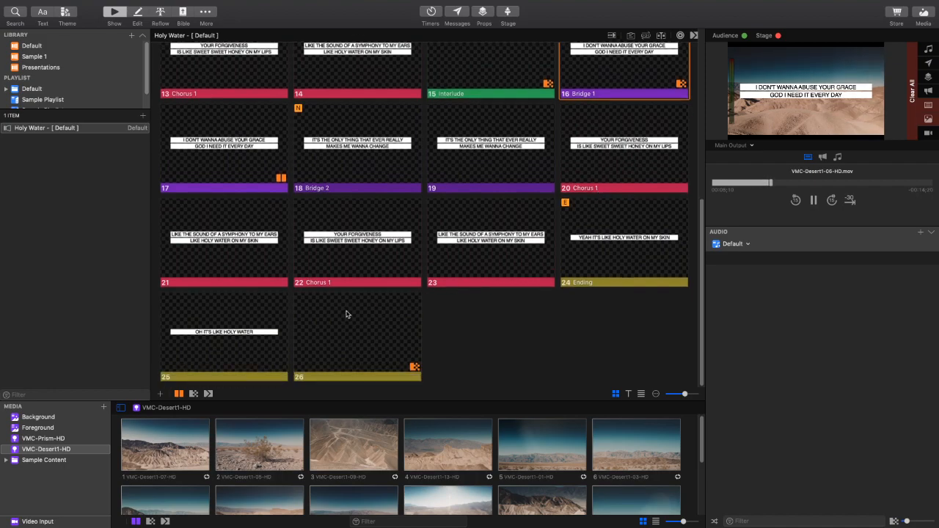
click(233, 338)
click(372, 330)
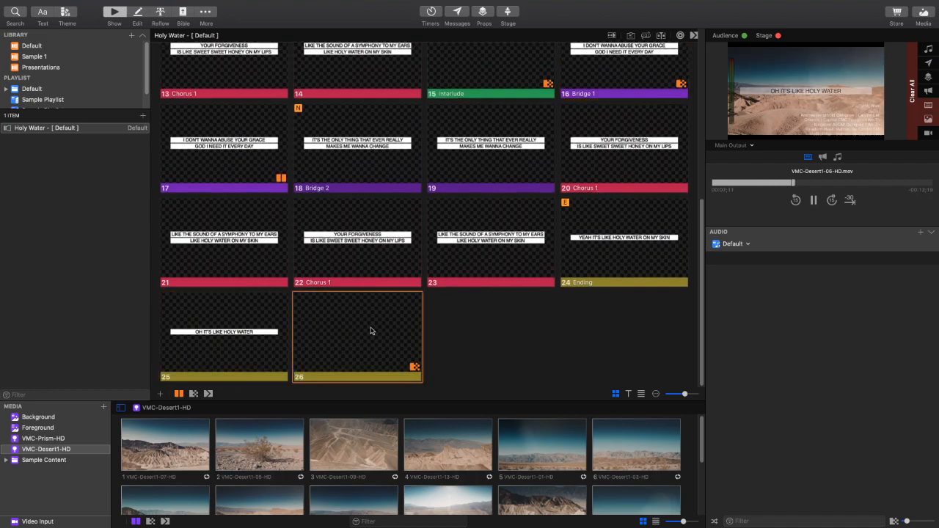
- Look through the VMC-Desert1-HD backgrounds and present the first Verse 1 slide
scroll(392, 323, up, 5)
scroll(411, 323, up, 4)
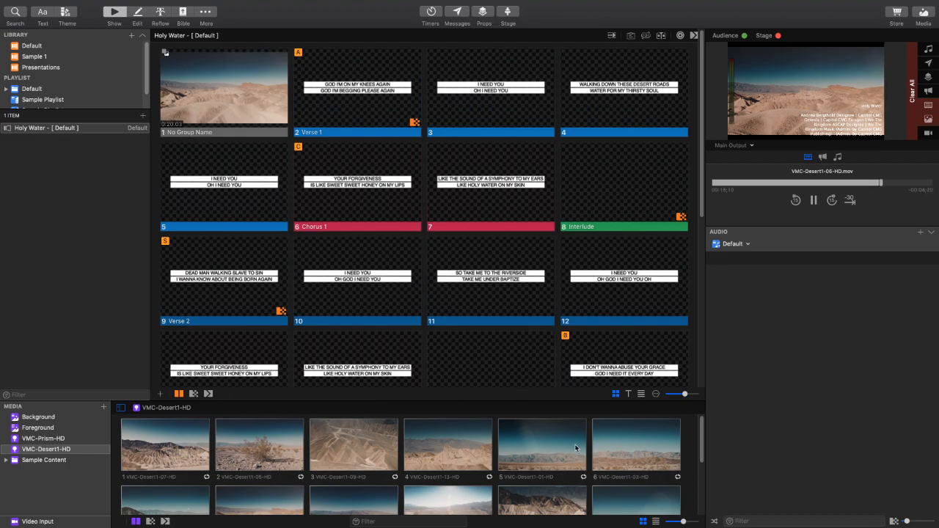
scroll(580, 445, down, 3)
scroll(529, 194, down, 2)
scroll(529, 194, up, 2)
click(351, 103)
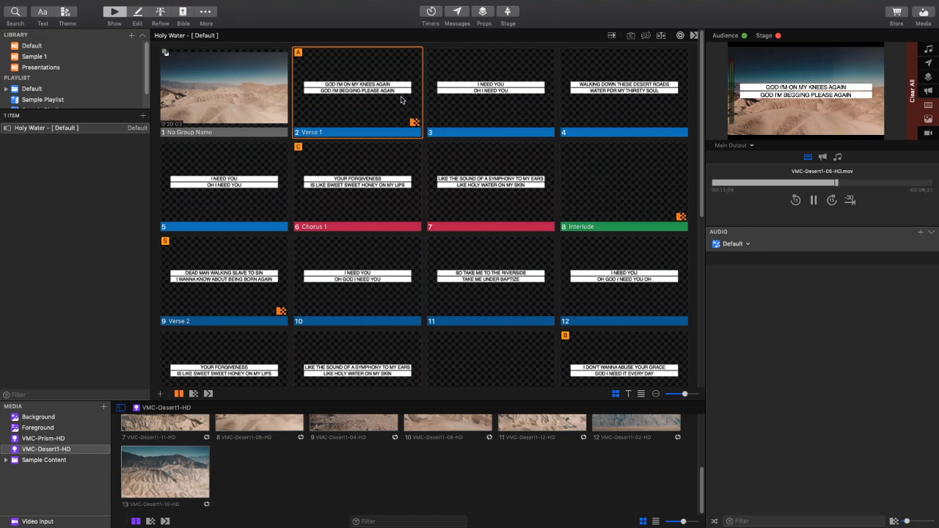
- Change the text style of all the song's slides to the Futura typeface in Medium weight
click(43, 14)
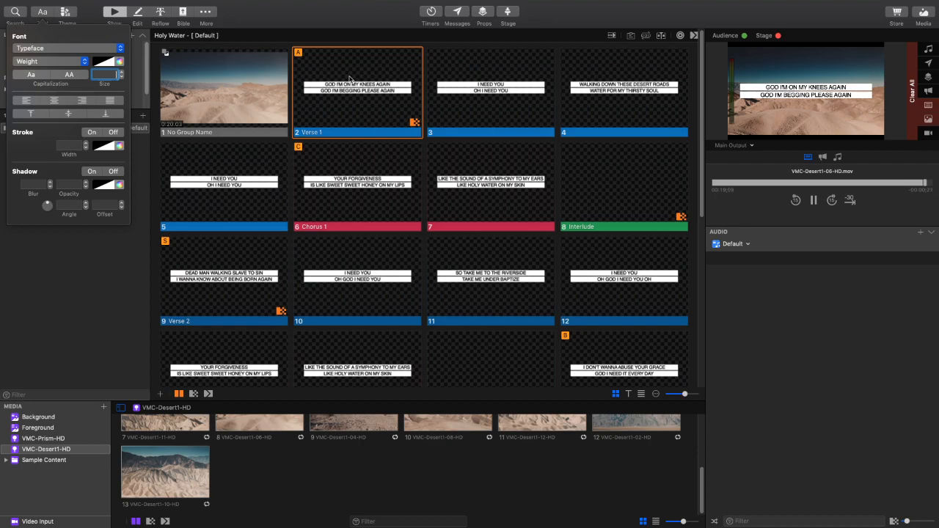
scroll(638, 290, down, 5)
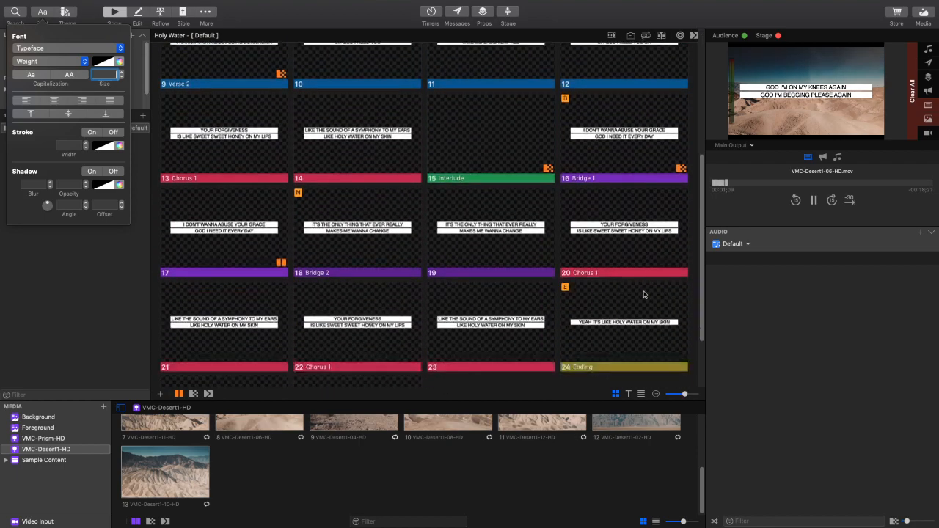
scroll(641, 294, up, 5)
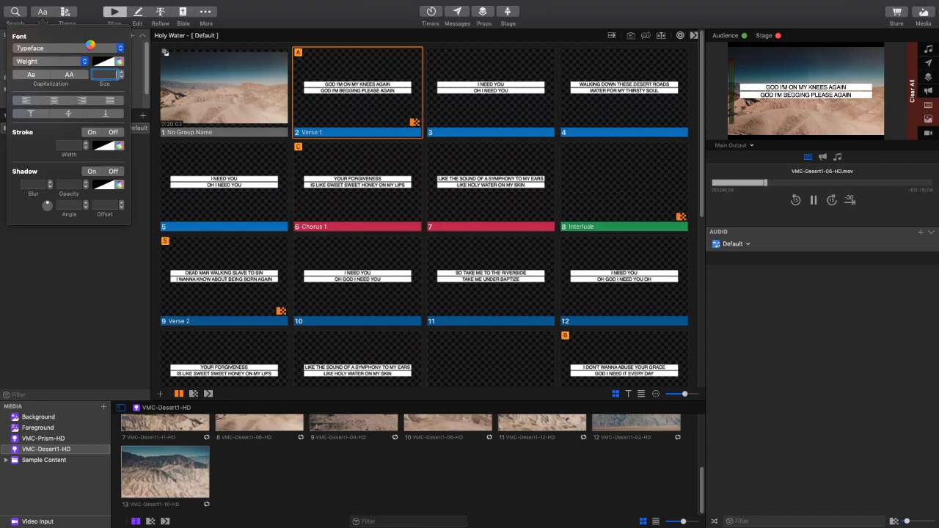
click(89, 48)
click(88, 49)
click(88, 49)
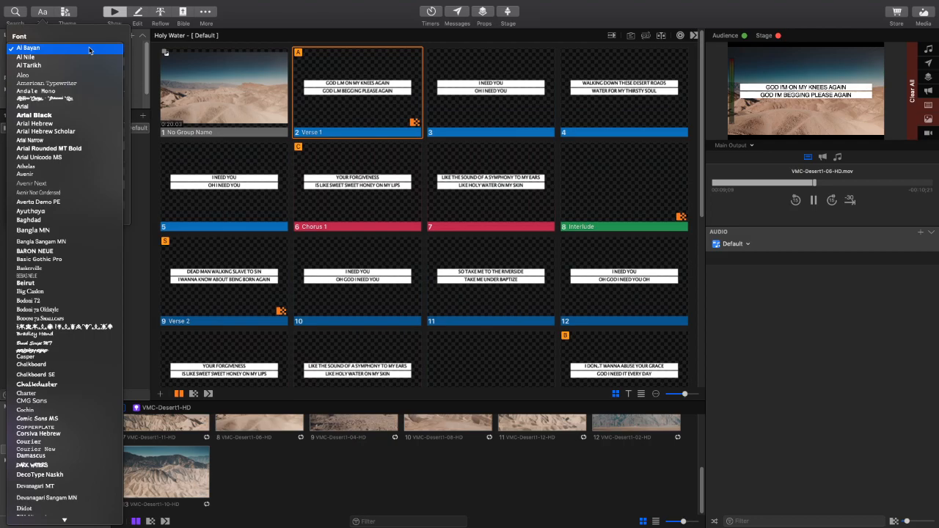
scroll(72, 208, down, 10)
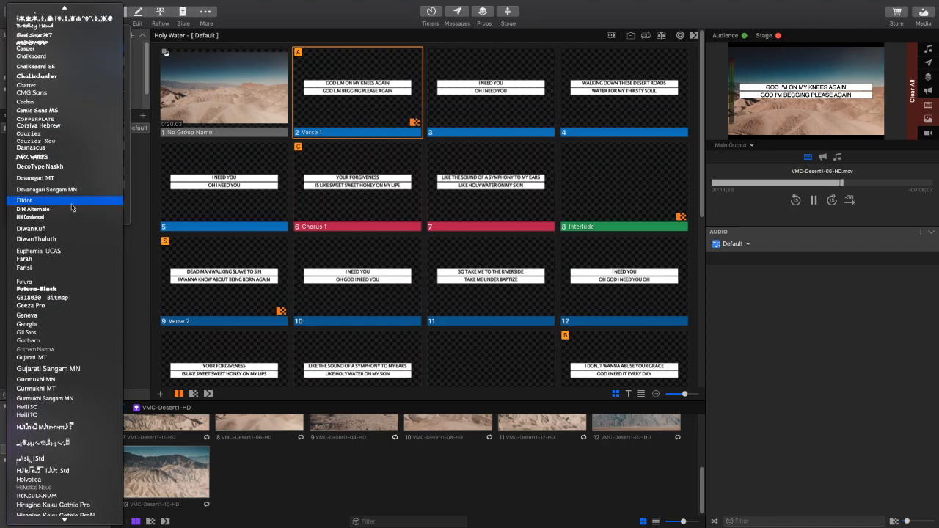
click(43, 277)
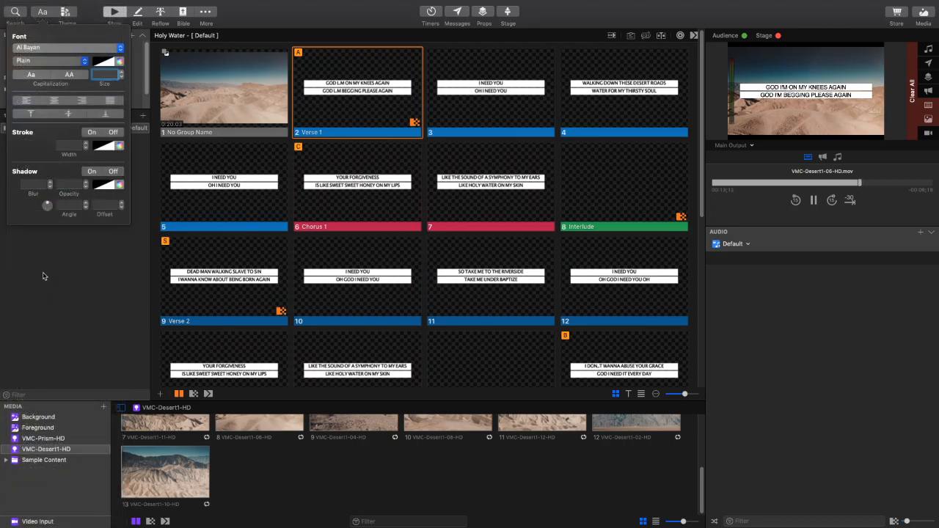
click(67, 63)
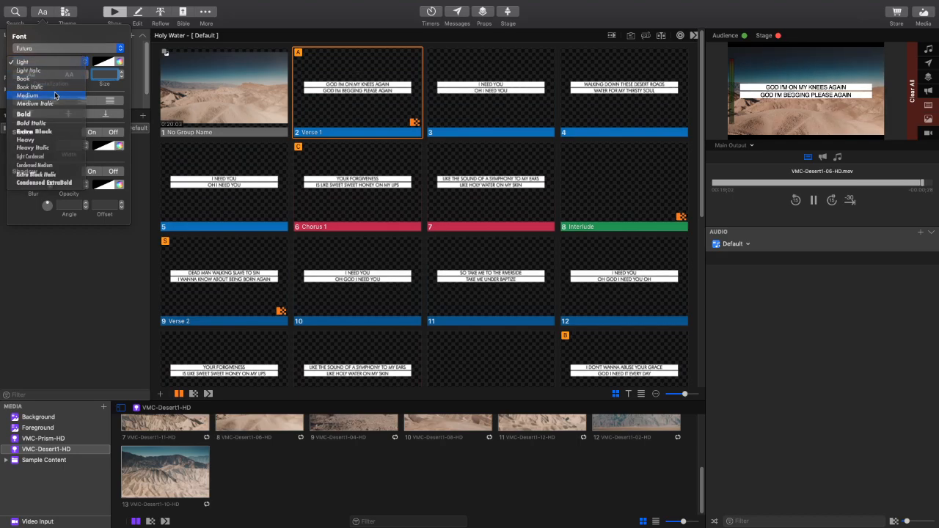
click(55, 94)
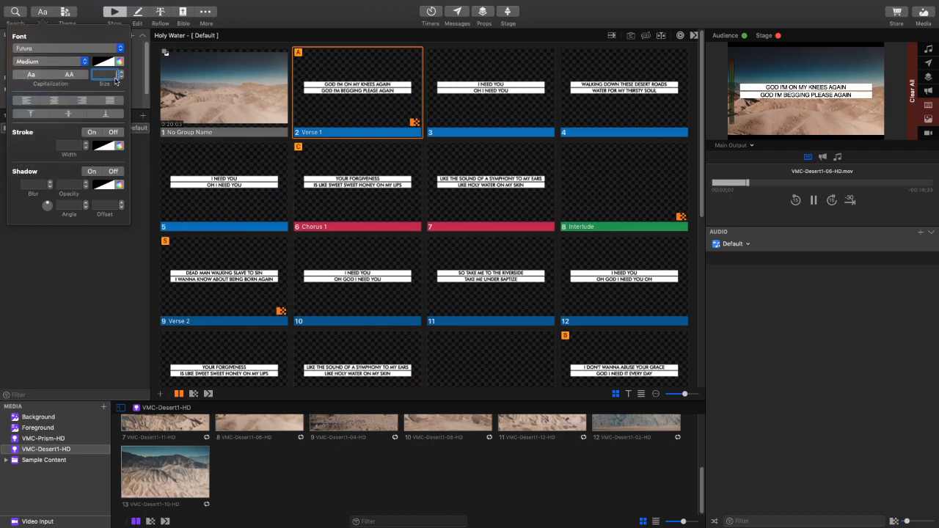
- Try text sizes 55 and 65 on the lyrics, and set the slides' text size to 75
key(Return)
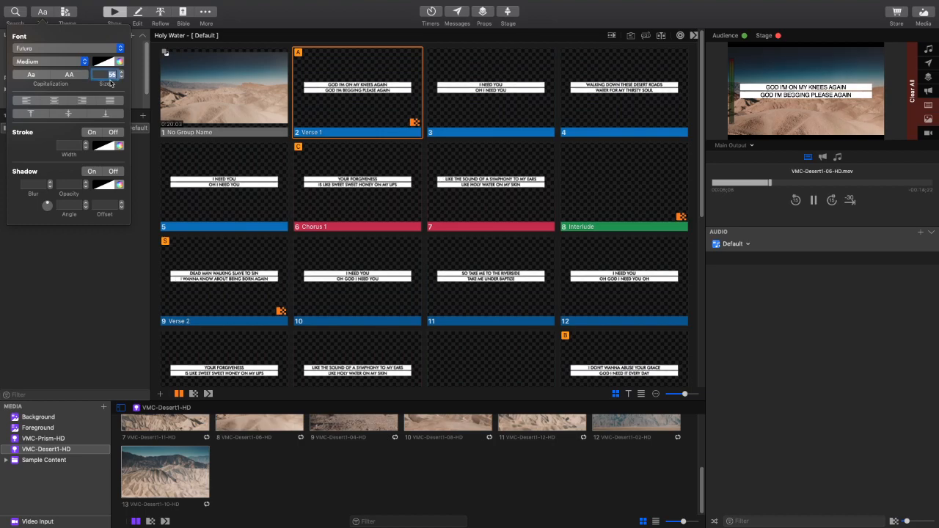
text(65)
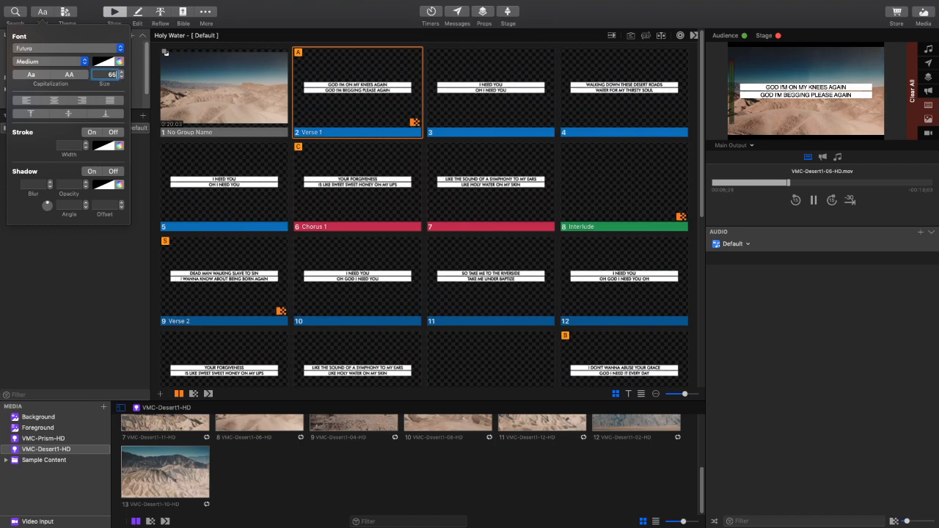
key(Return)
text(75)
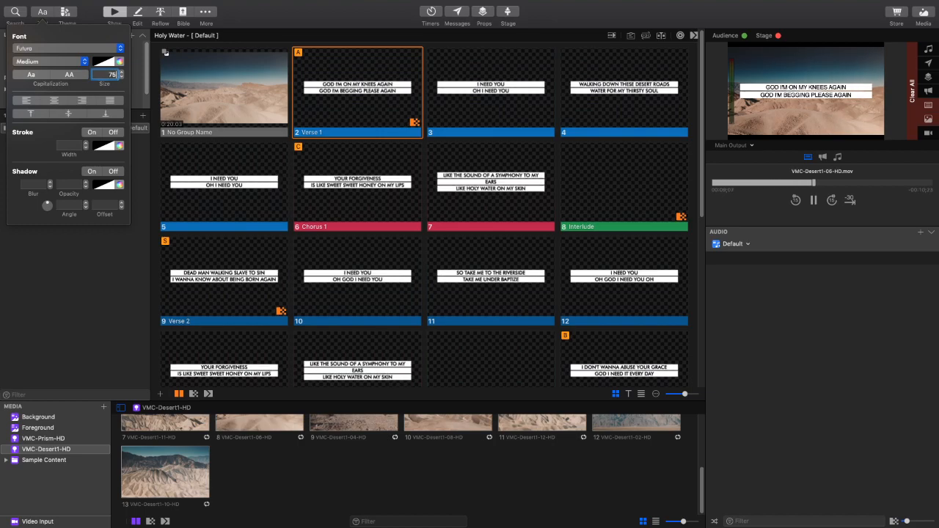
key(Return)
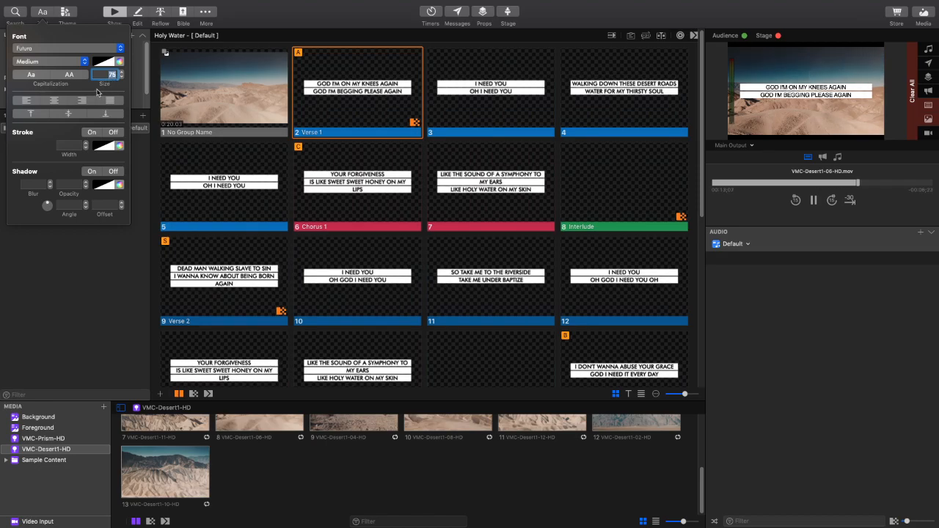
- Change the text weight of all the song's slides to Futura Book and check the lyrics' line breaks throughout the song
click(70, 63)
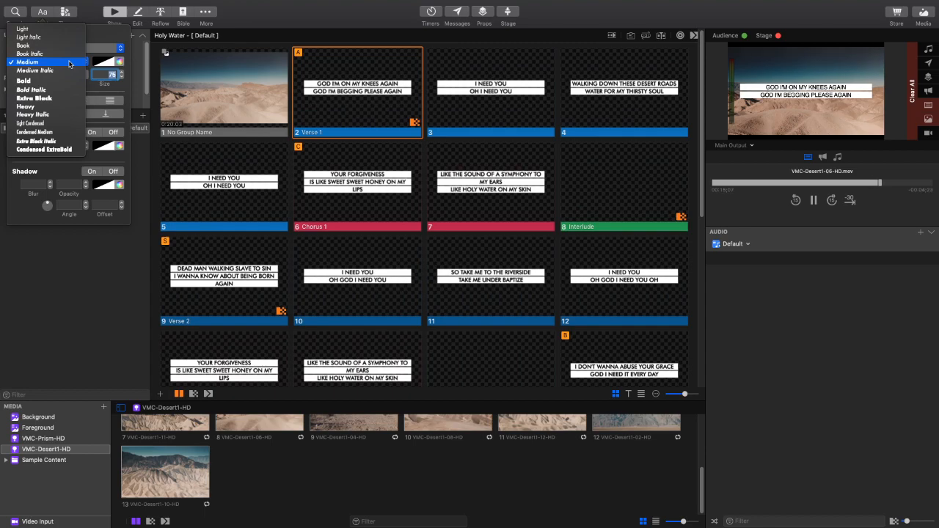
click(67, 46)
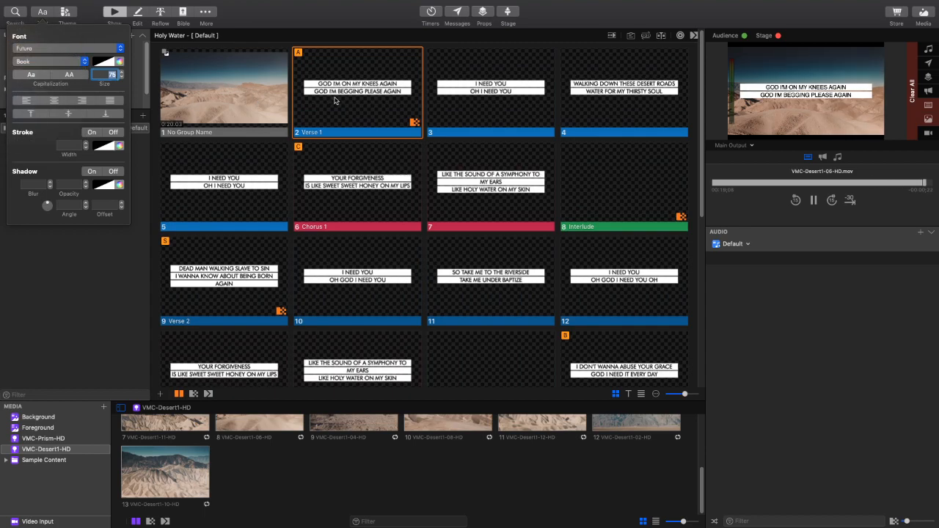
scroll(405, 188, down, 5)
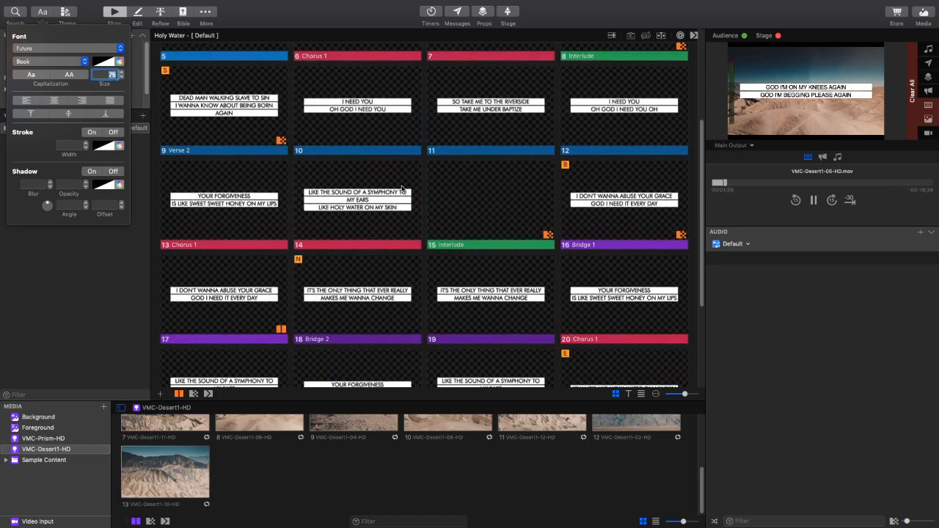
scroll(406, 188, up, 5)
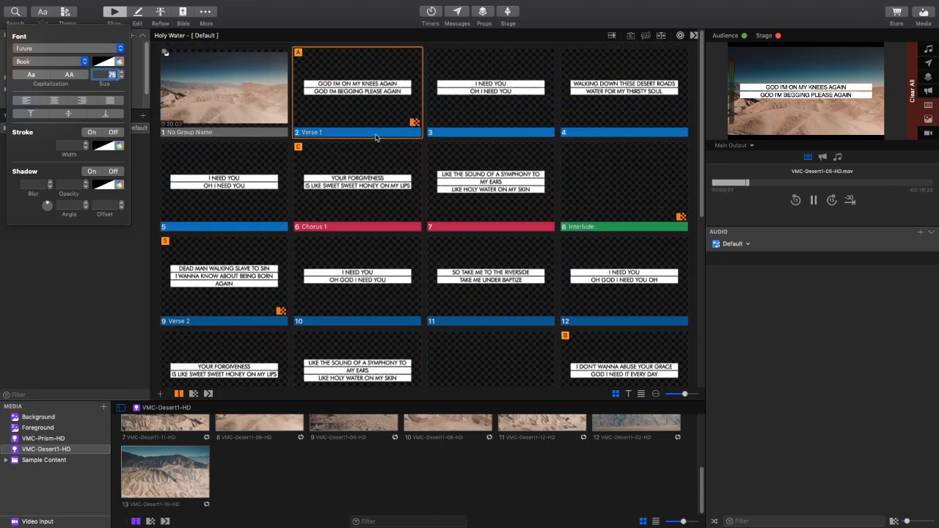
- Present the first Verse 1 slide and the second Chorus 1 slide, and examine how the lyrics wrap across the song
click(359, 105)
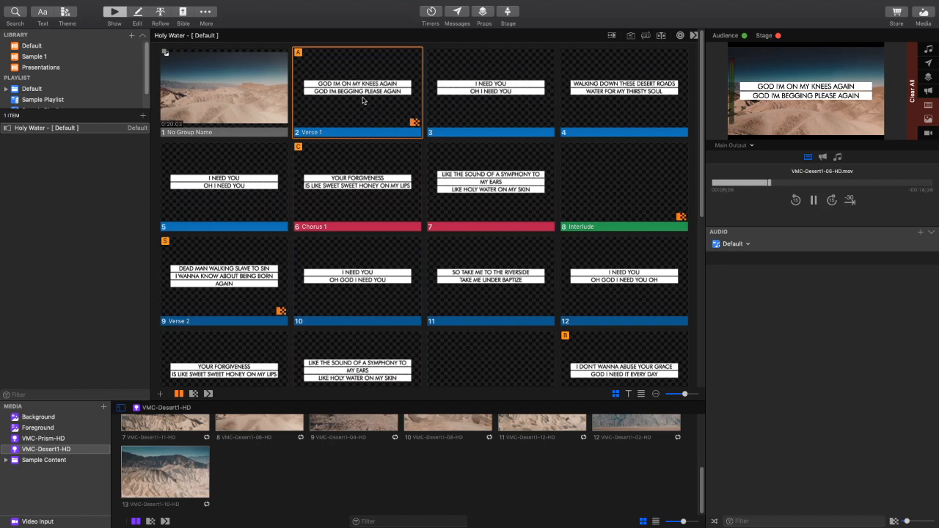
click(491, 183)
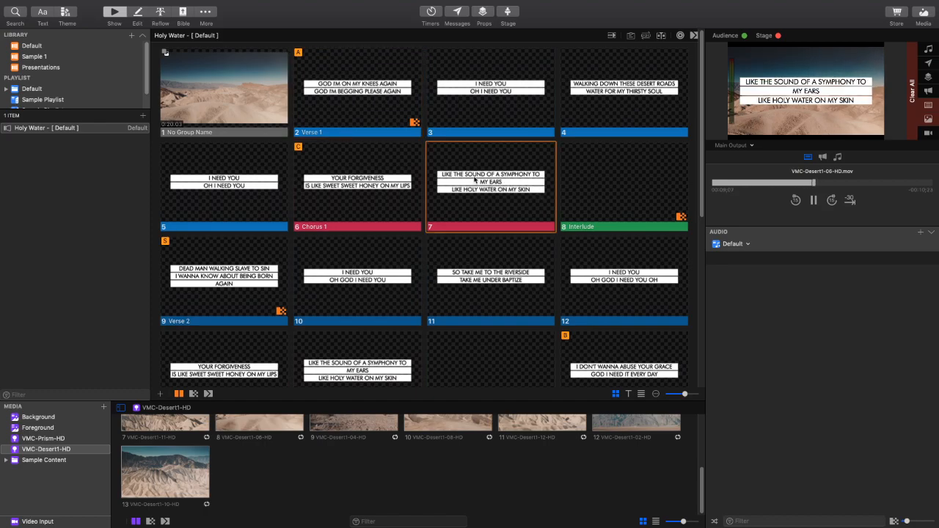
scroll(502, 200, down, 10)
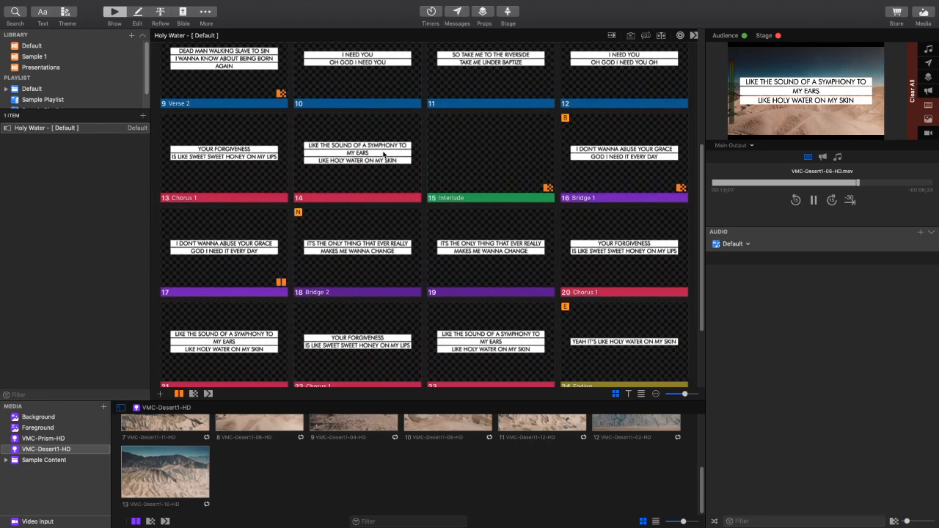
scroll(383, 154, up, 10)
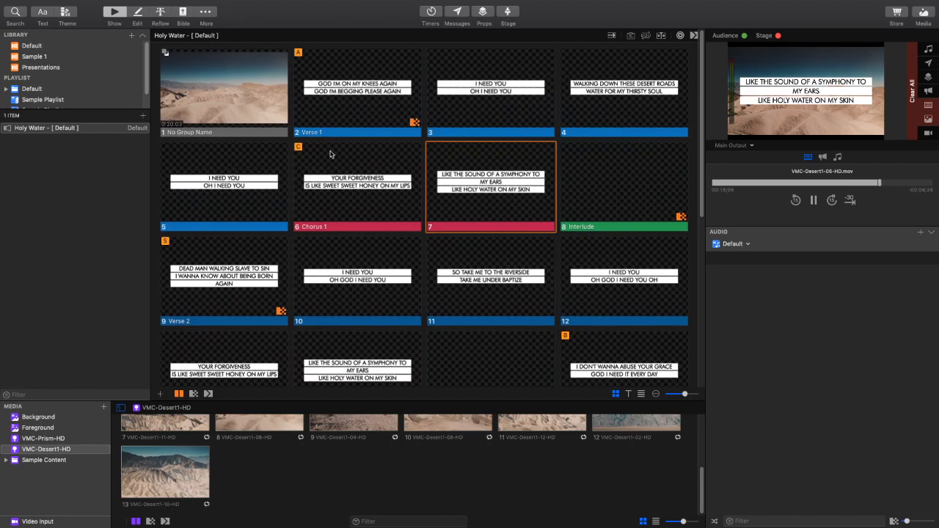
- Reapply the Futura typeface in Book weight to the text of all the song's slides
click(44, 14)
click(44, 13)
click(43, 13)
click(56, 49)
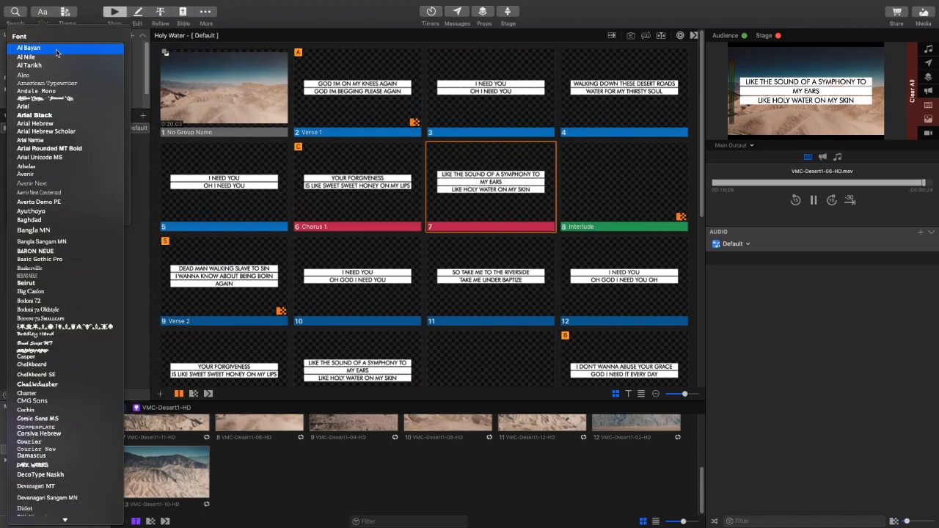
text(fu)
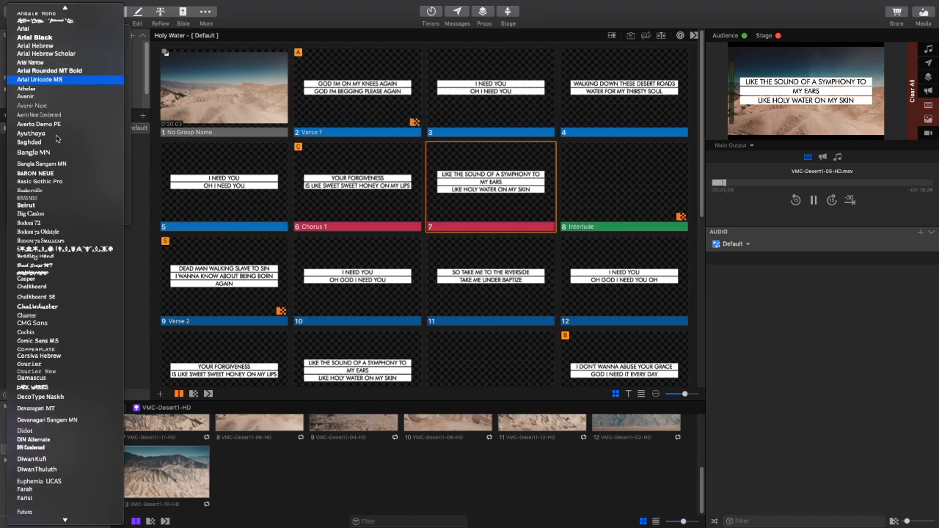
click(24, 511)
click(55, 62)
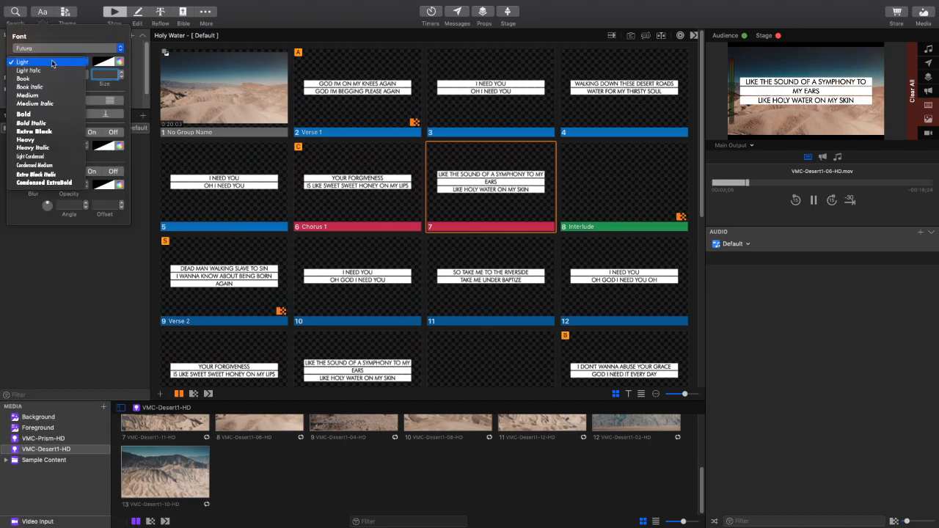
click(42, 80)
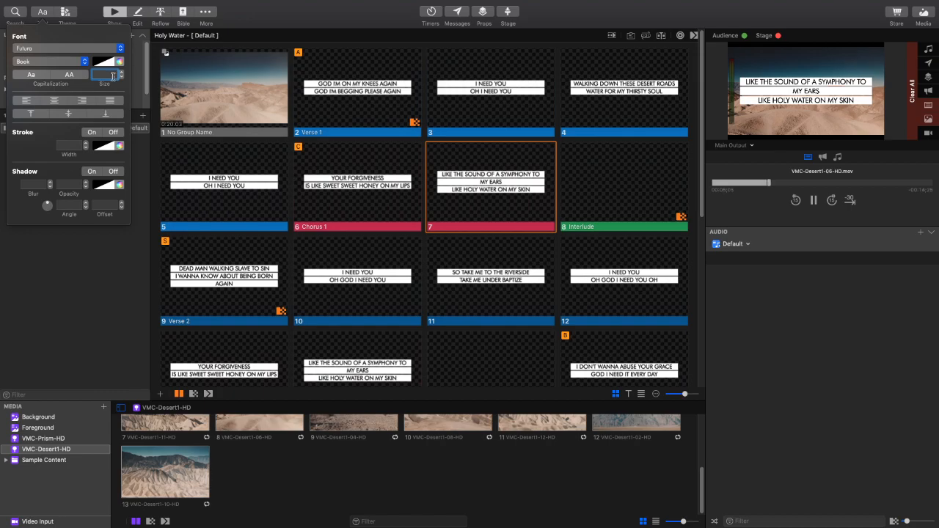
- Try text sizes 65, 70 and 68 on the lyrics of all the song's slides
text(65)
key(Return)
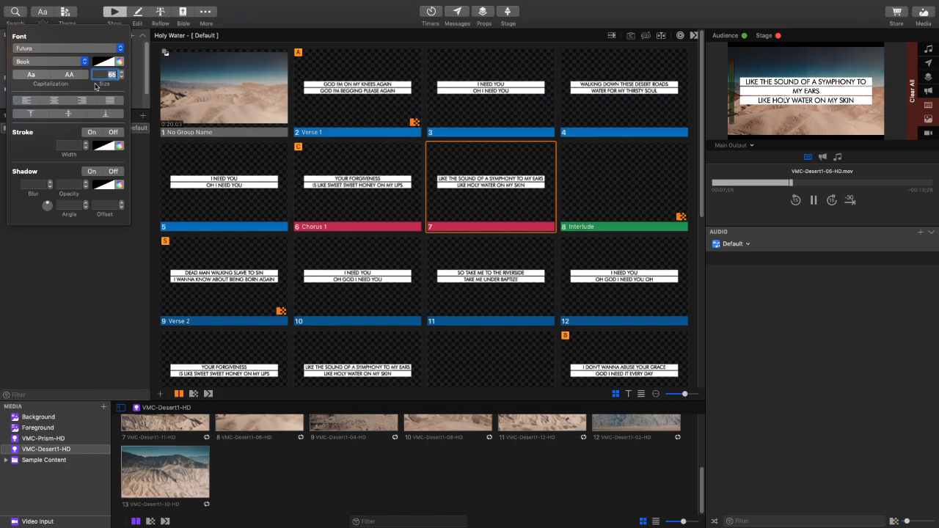
text(70)
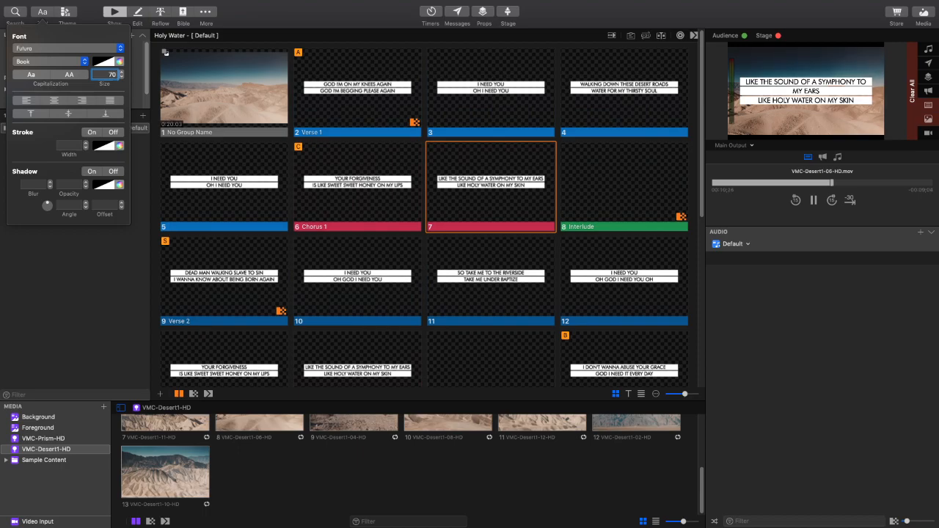
key(Return)
key(BackSpace)
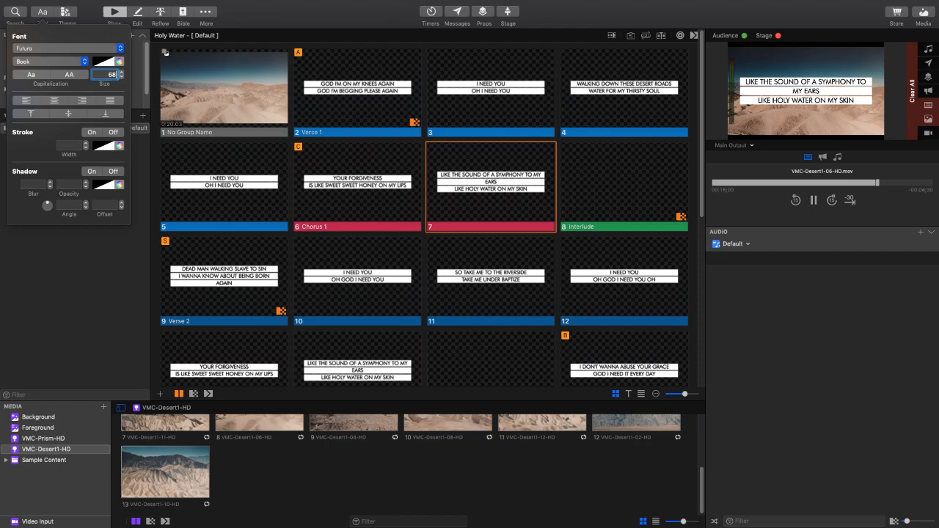
key(Return)
key(BackSpace)
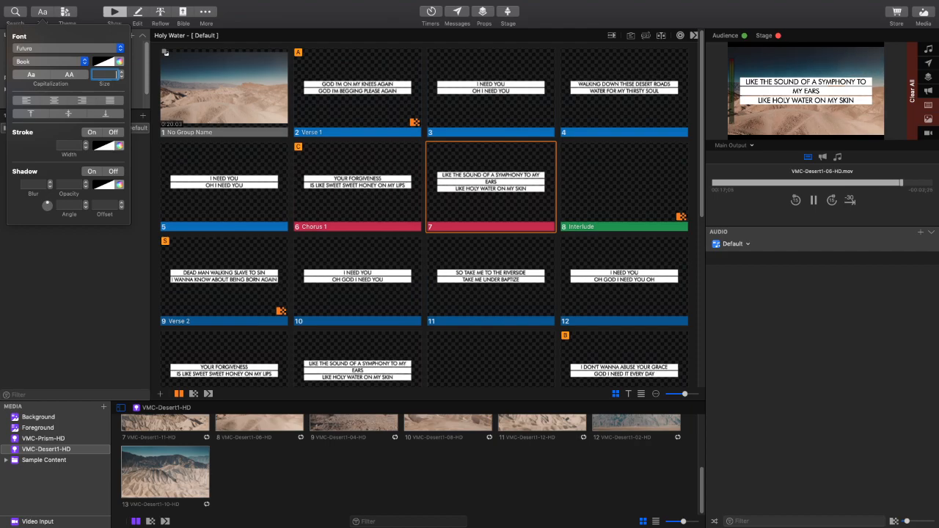
key(Return)
key(BackSpace)
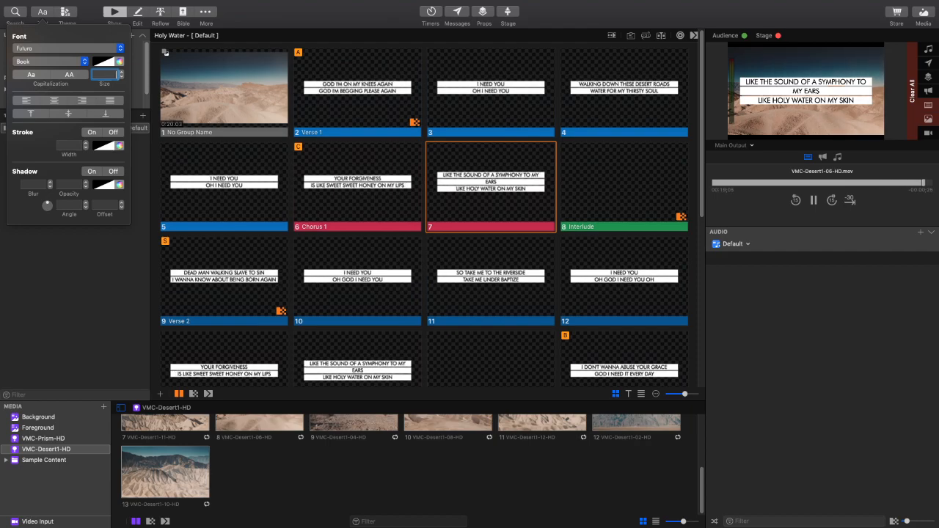
- Try text size 66 on the lyrics, and set the text size of all the song's slides to 65
text(66)
key(Return)
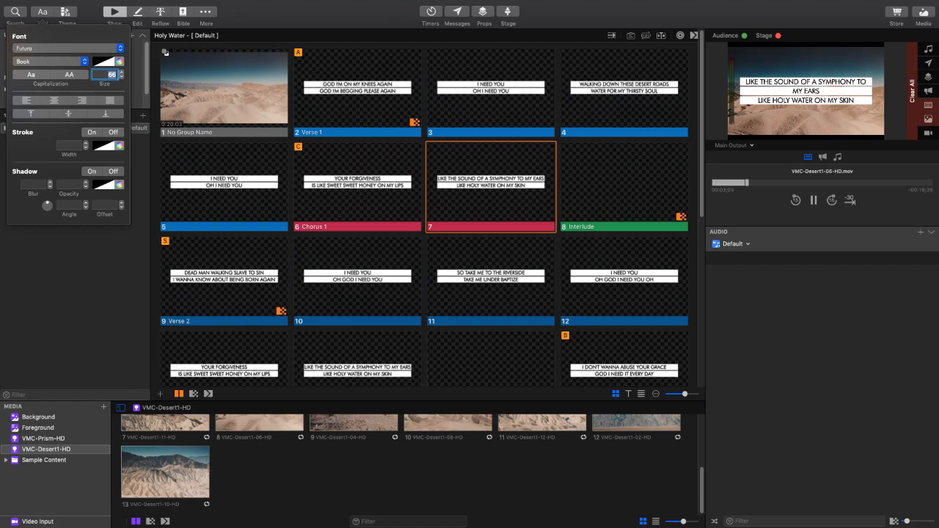
text(6)
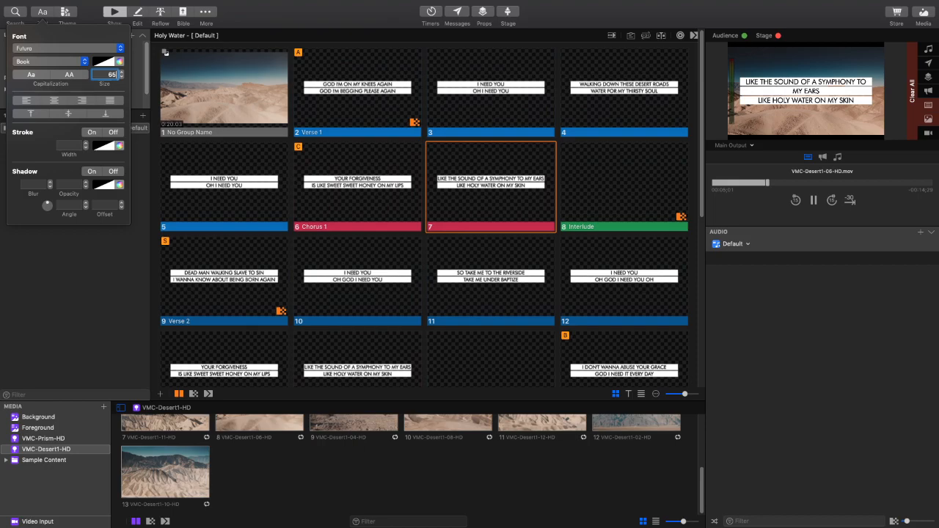
key(Return)
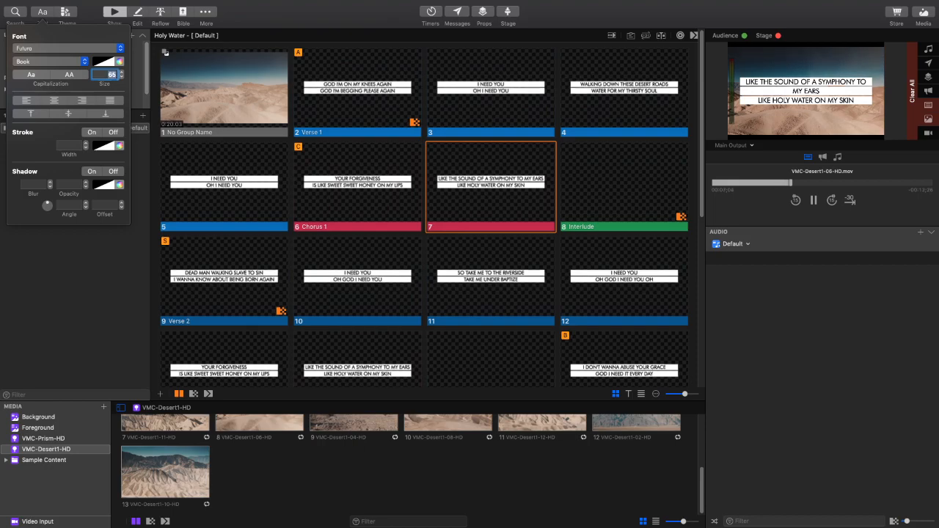
- Present the first two Verse 1 slides, clear the lyrics from the output, and bring the first slide's lyrics back over the video
click(366, 86)
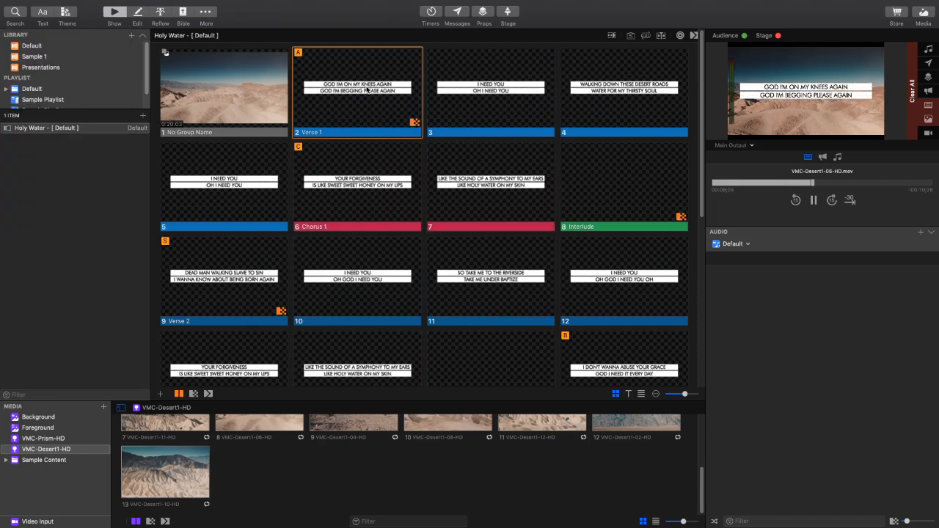
key(Right)
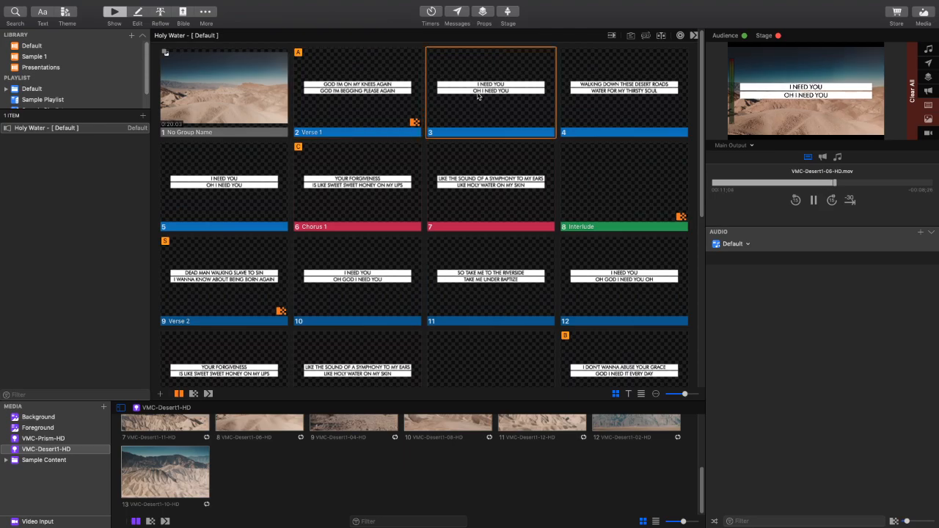
click(387, 98)
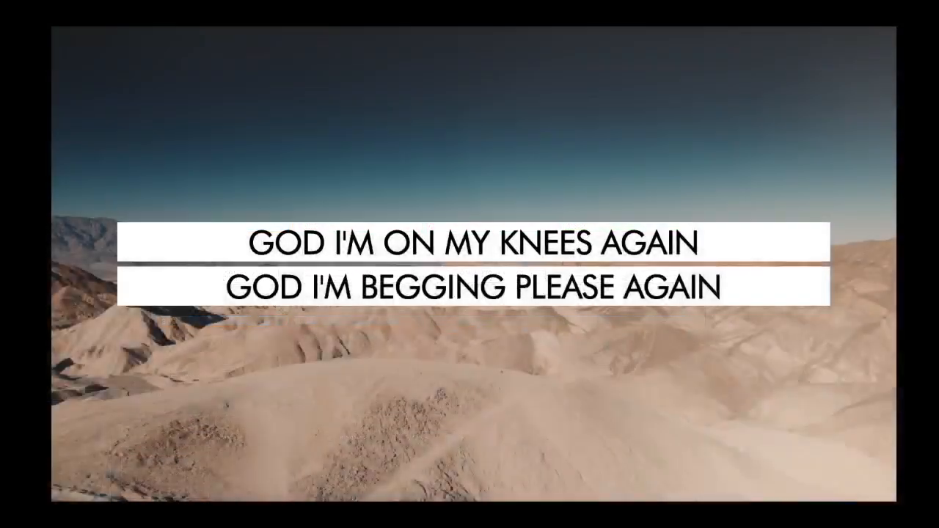
key(F2)
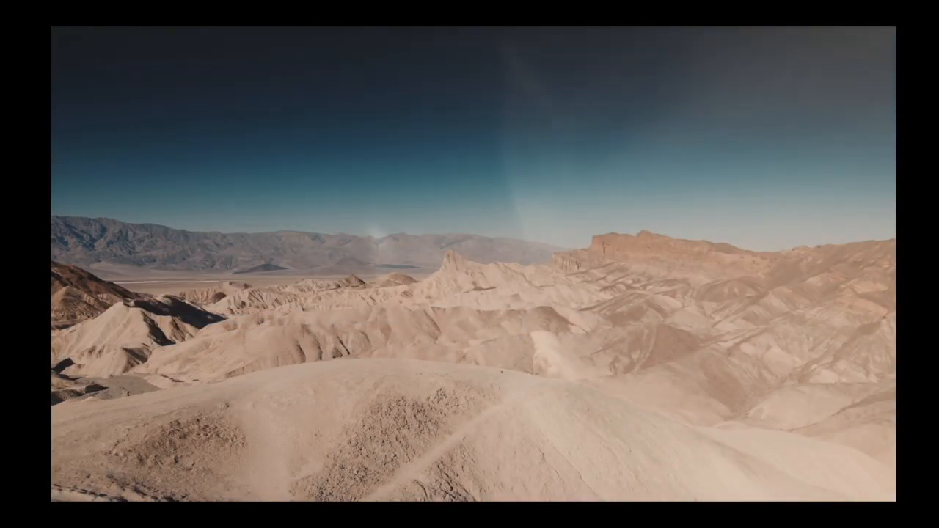
key(Right)
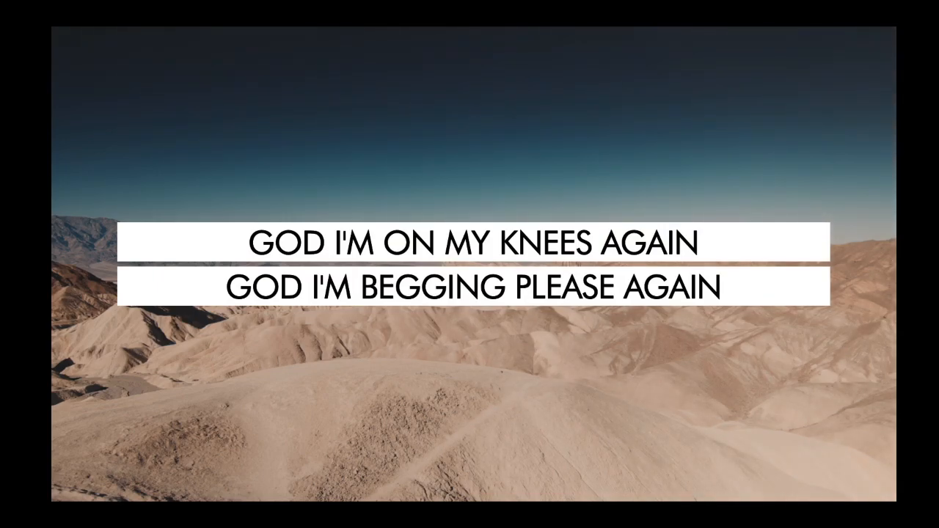